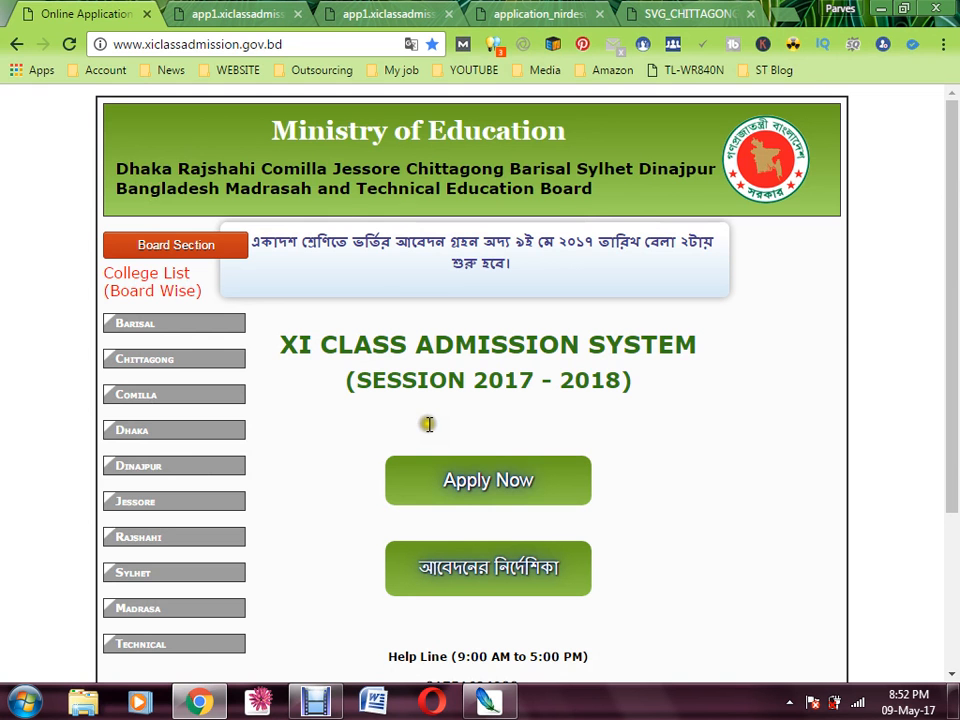
Check the site's web address and switch to the Chittagong board college list document
left_click(150, 44)
left_click(323, 43)
left_click_drag(113, 273, 175, 302)
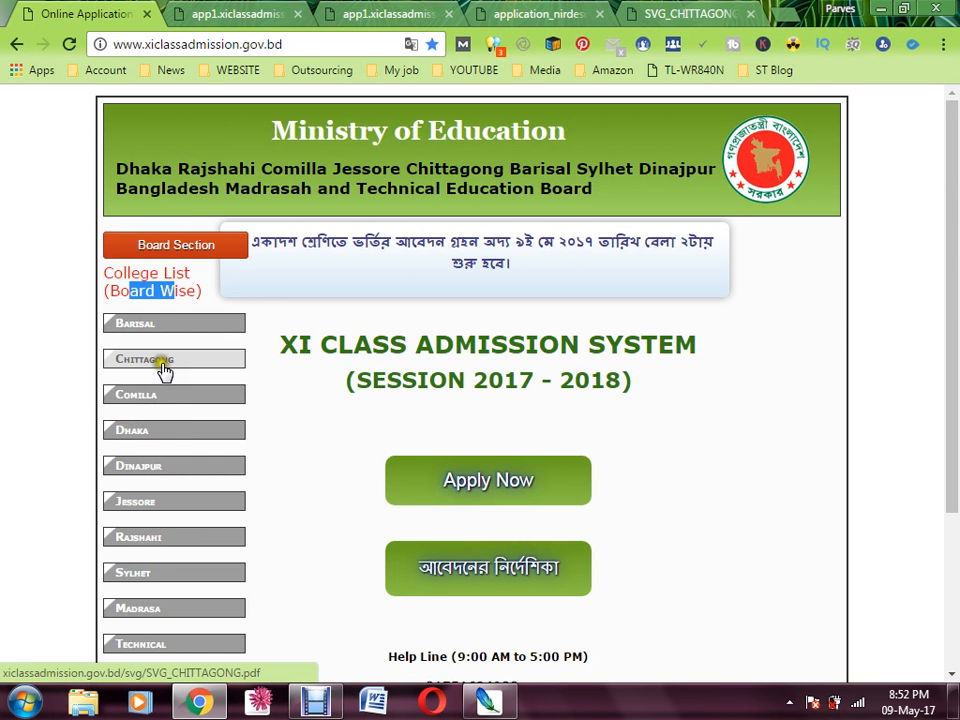
left_click(537, 10)
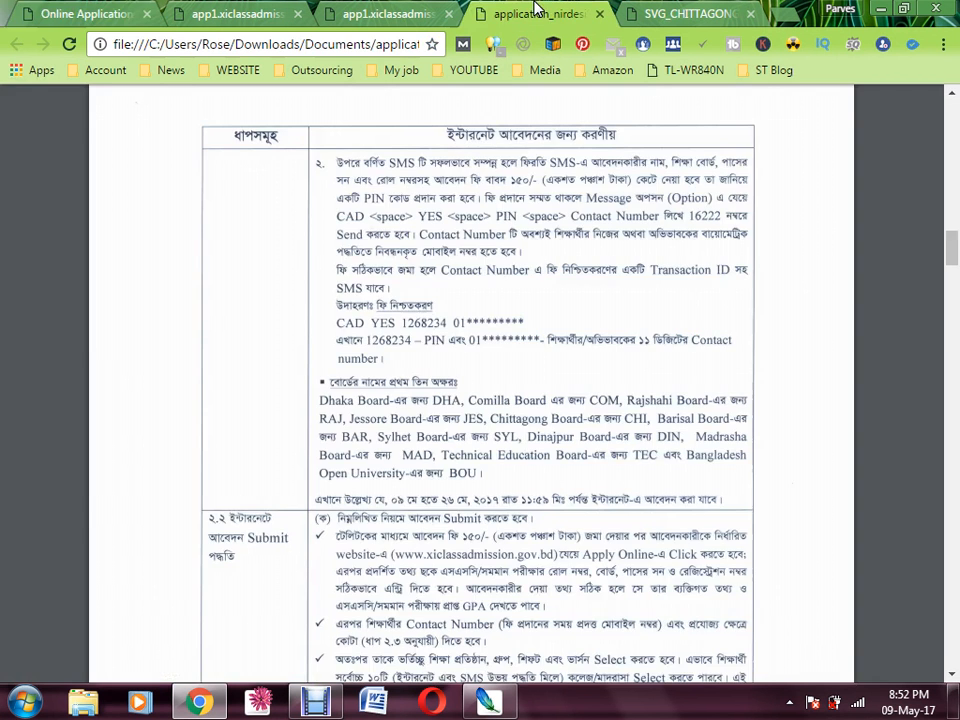
left_click(688, 14)
Point out the first college's district, thana, EIIN code and Bangla version entry
scroll(340, 359, "up", 10)
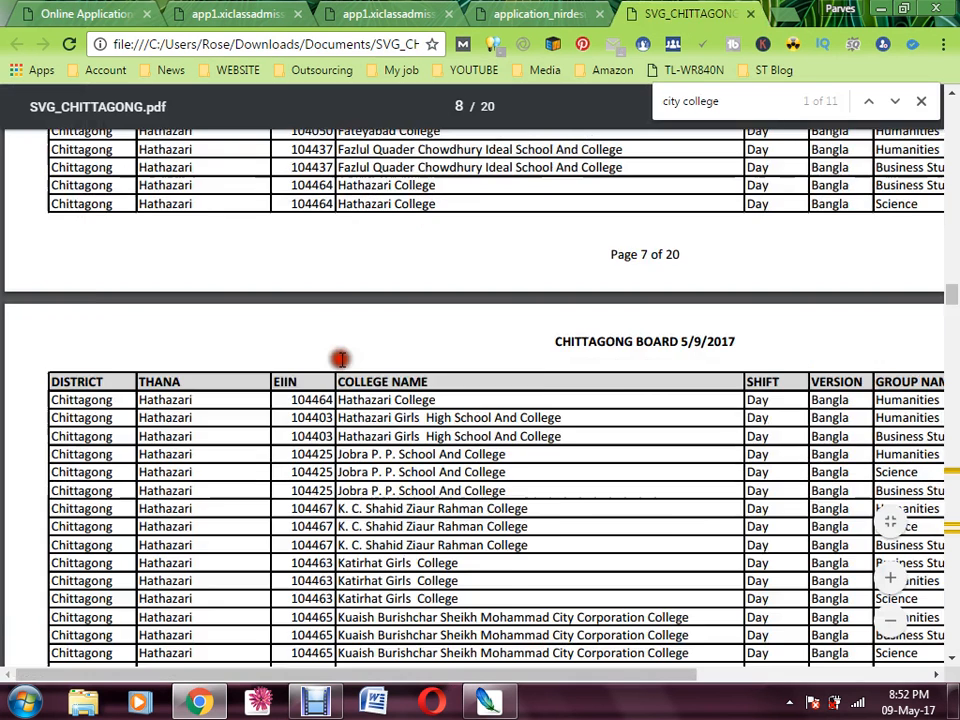
scroll(340, 359, "up", 15)
scroll(340, 359, "down", 3)
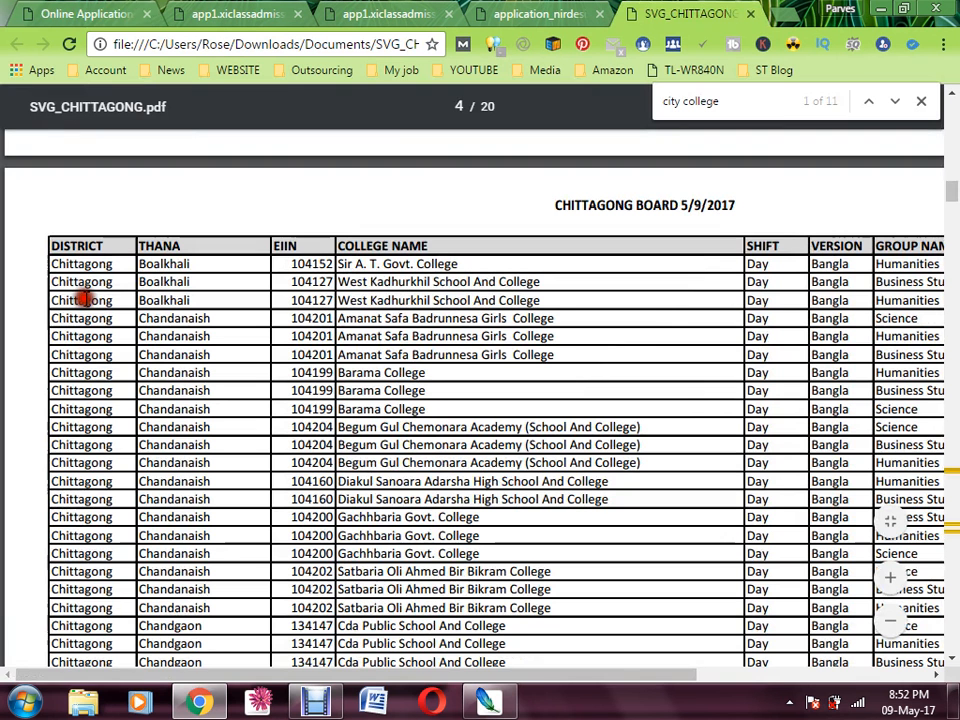
left_click_drag(106, 264, 57, 265)
left_click_drag(190, 264, 141, 267)
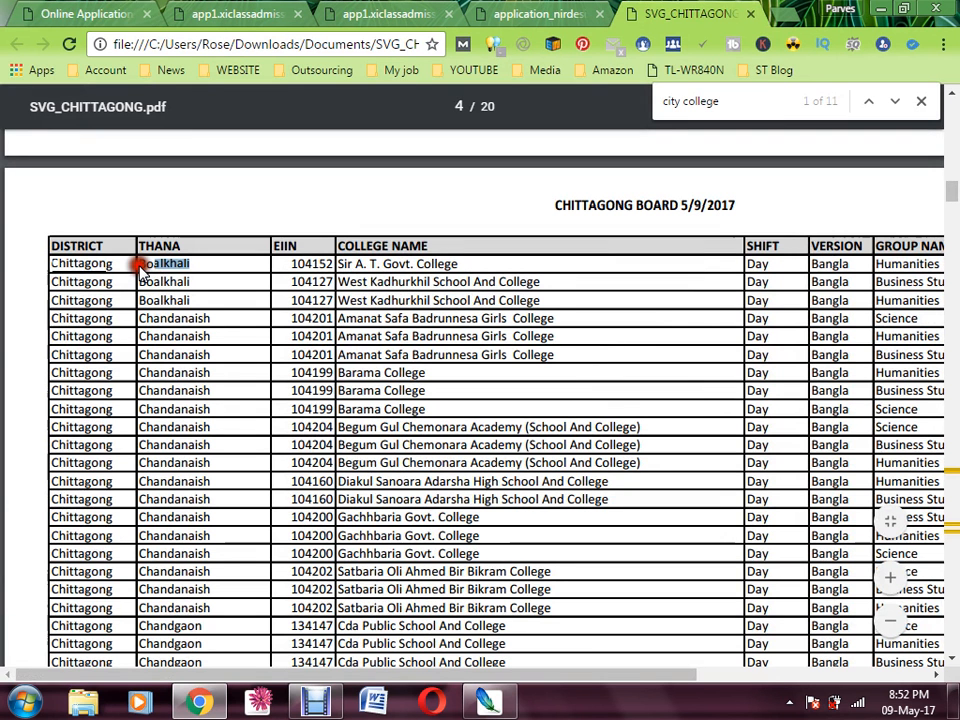
left_click_drag(367, 264, 271, 267)
left_click_drag(849, 265, 559, 273)
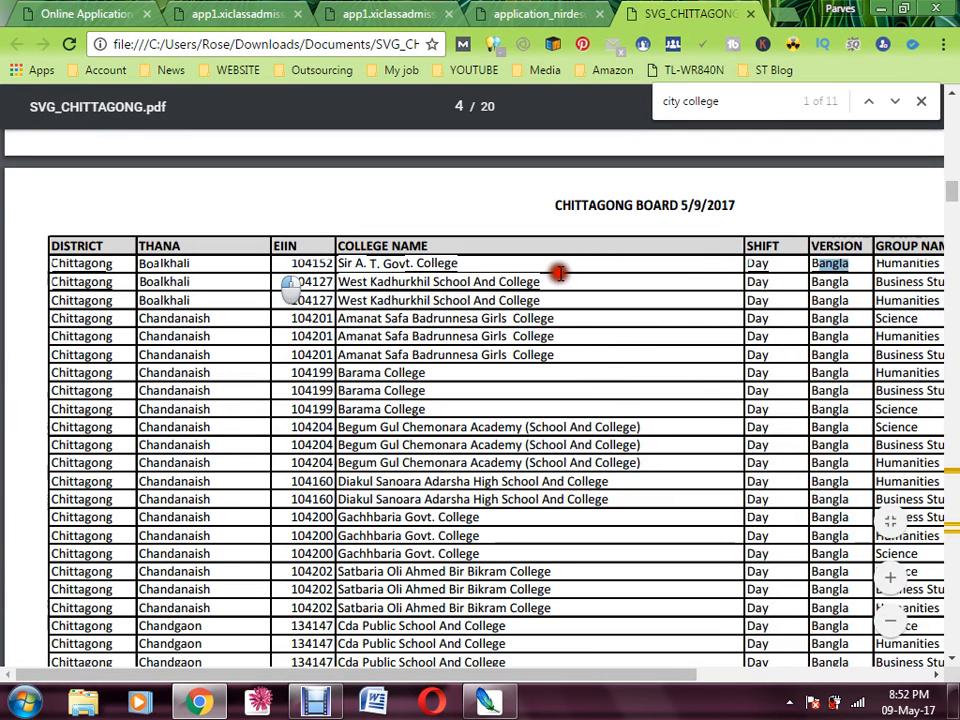
left_click(886, 264)
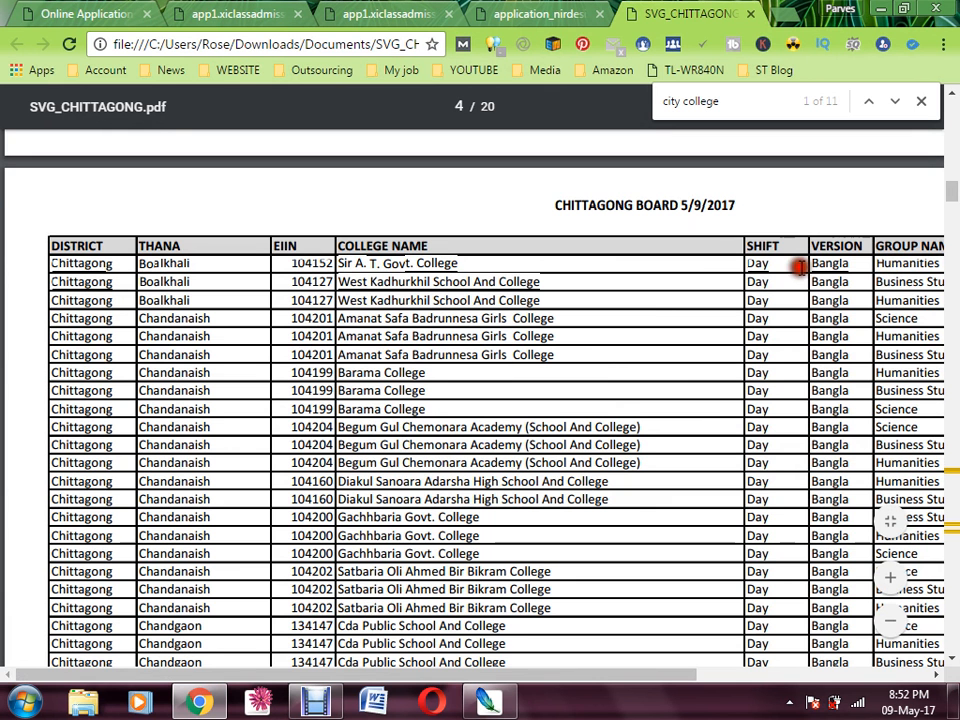
Highlight the Humanities group and the rows from West Kadhurkhil to Gachhbaria in the college table
left_click_drag(800, 267, 951, 266)
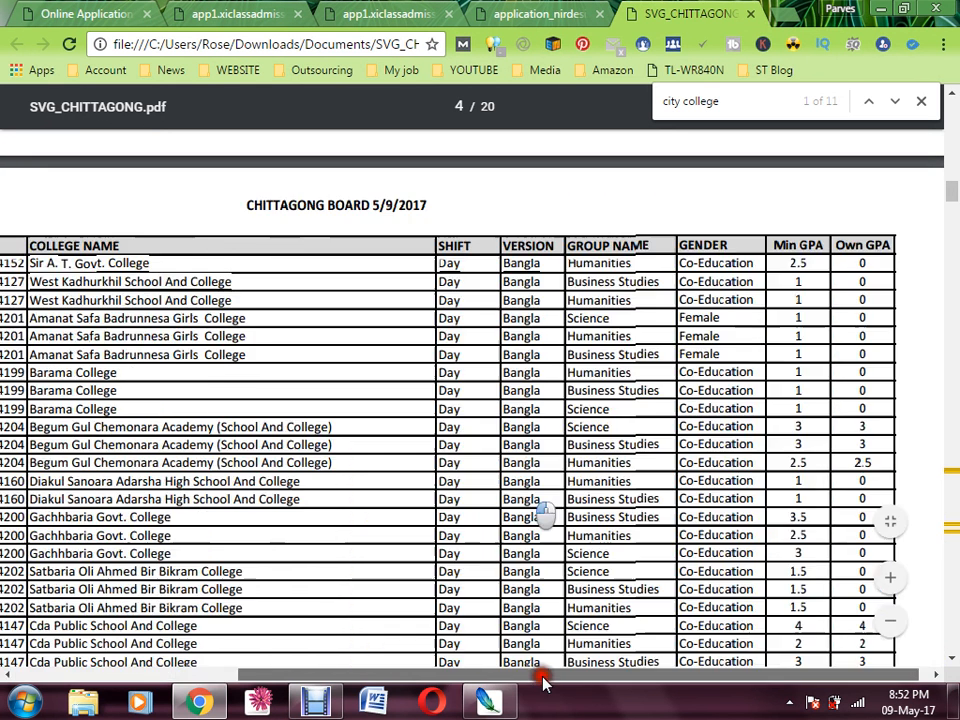
left_click_drag(544, 676, 316, 690)
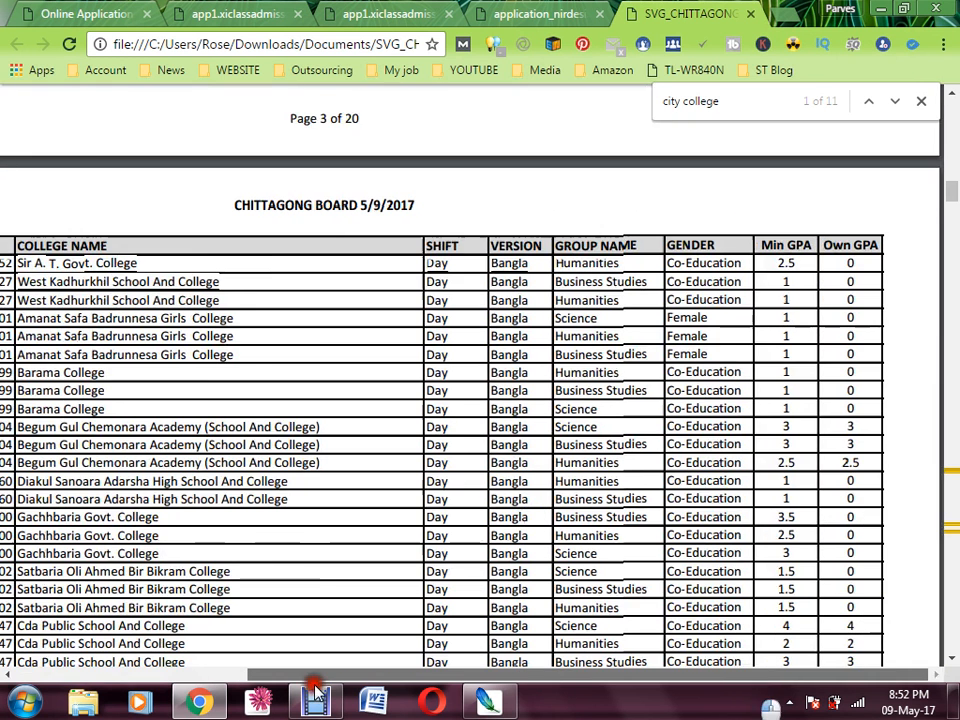
left_click_drag(835, 453, 793, 341)
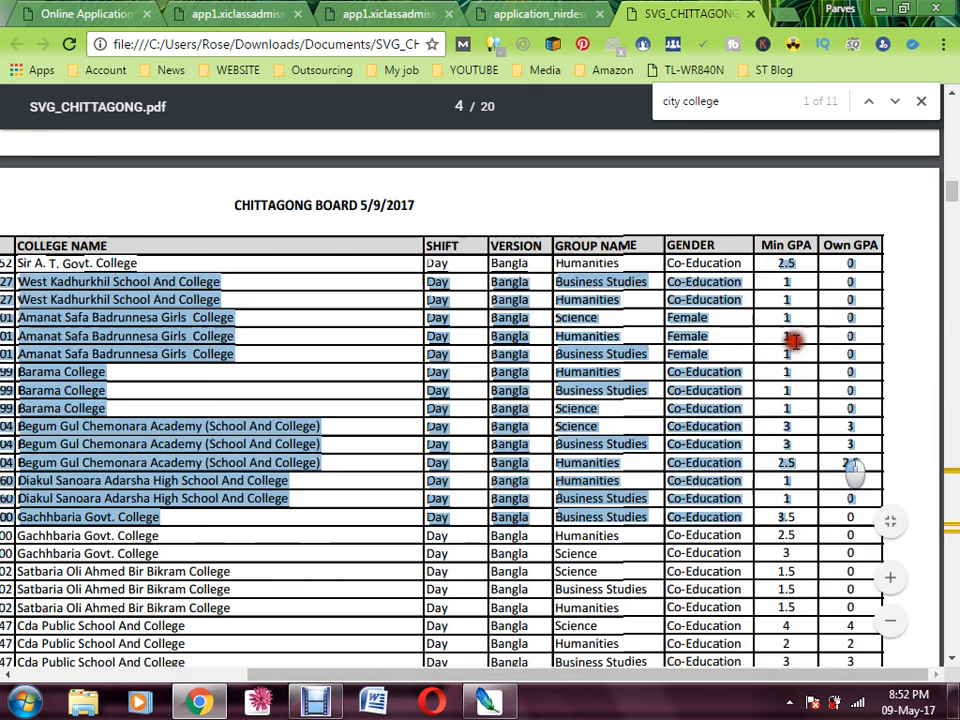
left_click(792, 341)
scroll(784, 525, "down", 3)
scroll(806, 573, "down", 6)
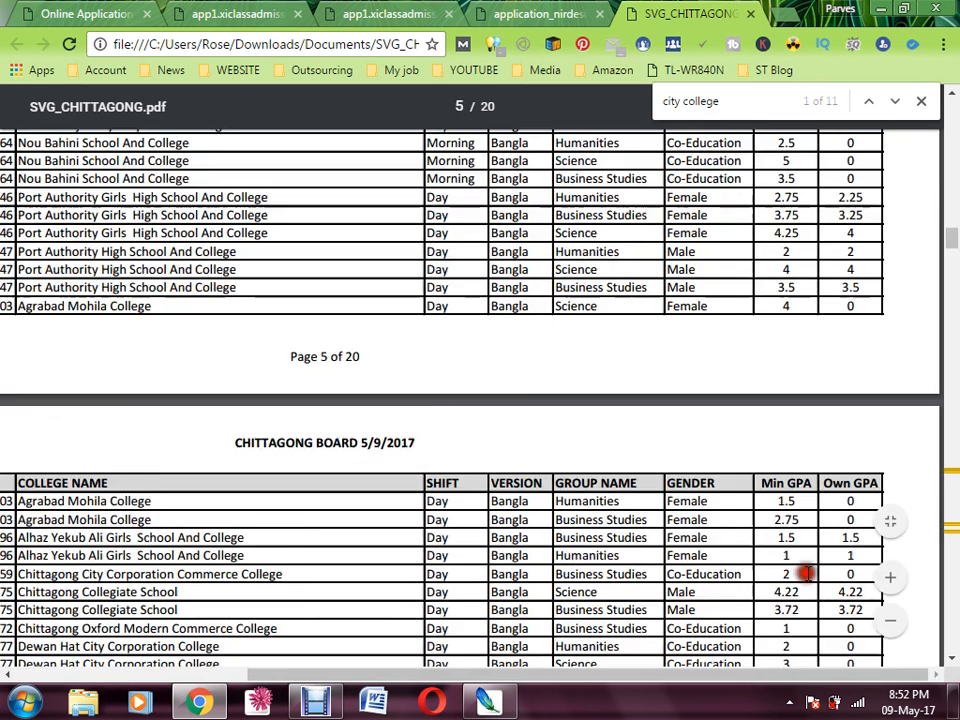
scroll(806, 573, "down", 5)
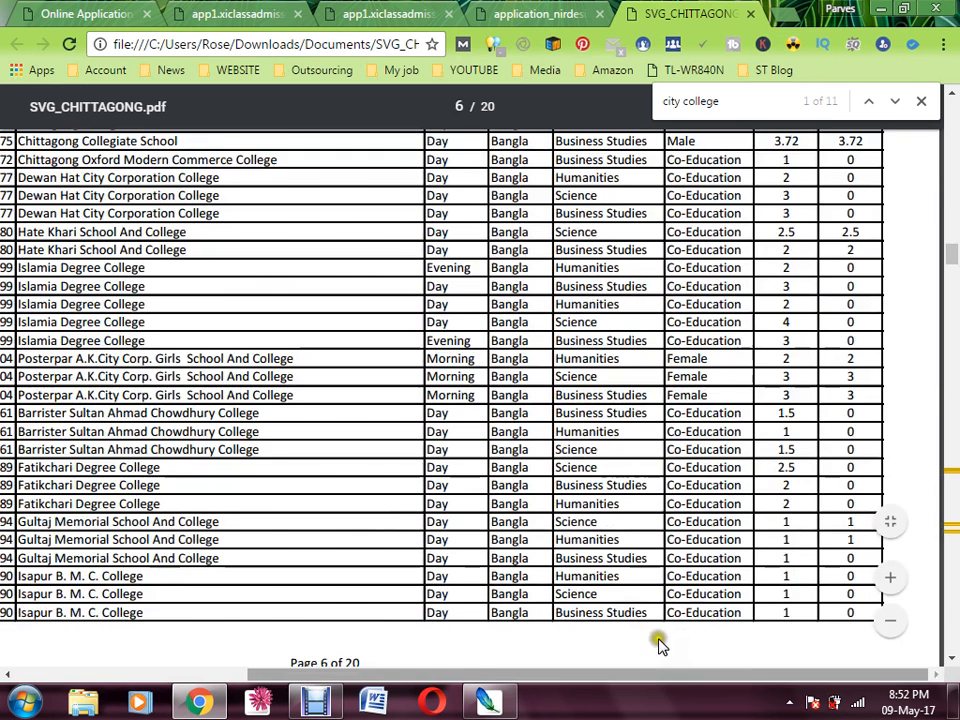
left_click_drag(670, 674, 299, 657)
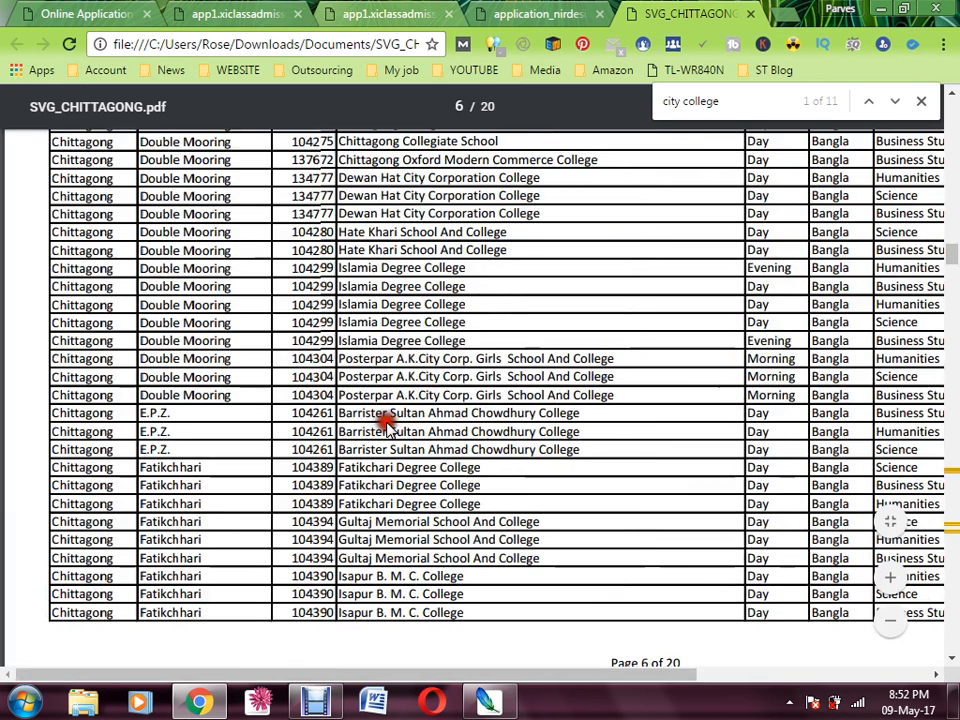
Return to the admission homepage and start a new application form
left_click(60, 15)
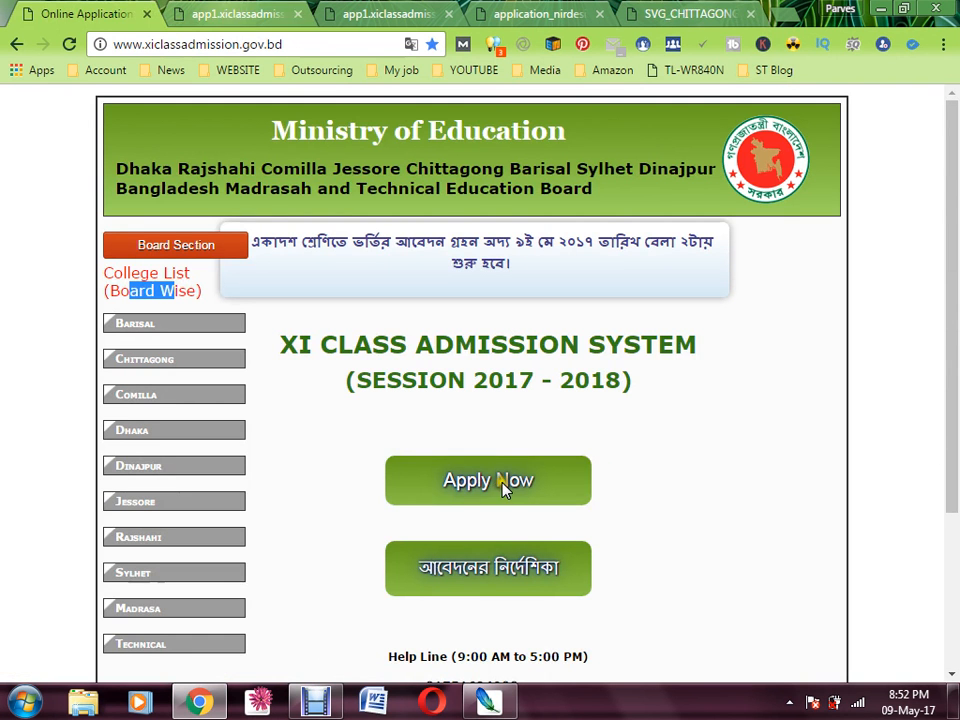
left_click(468, 481)
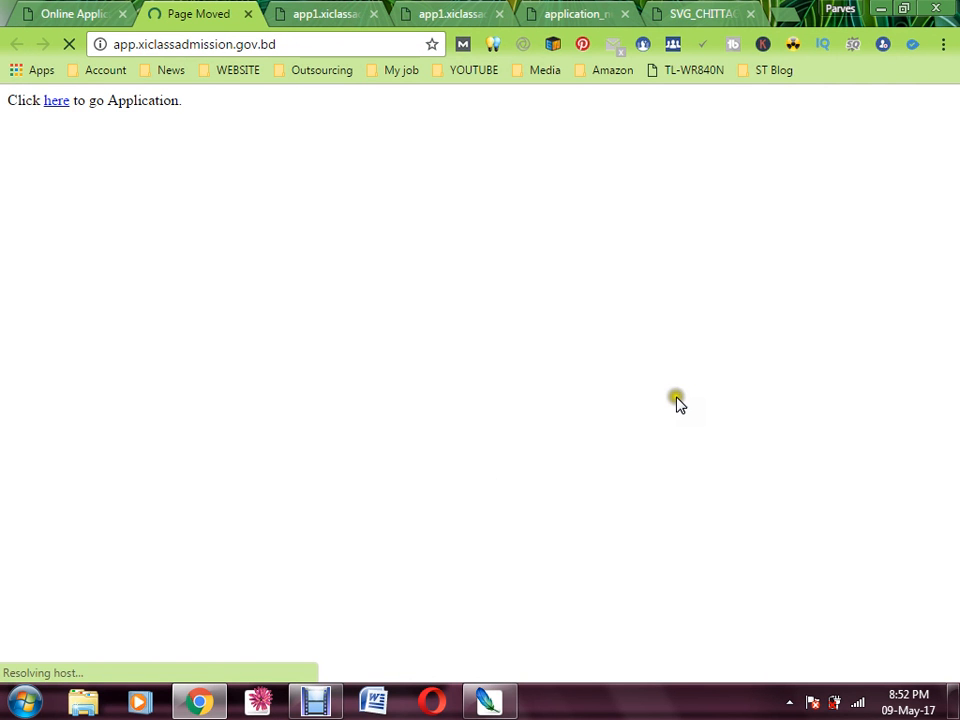
left_click(54, 102)
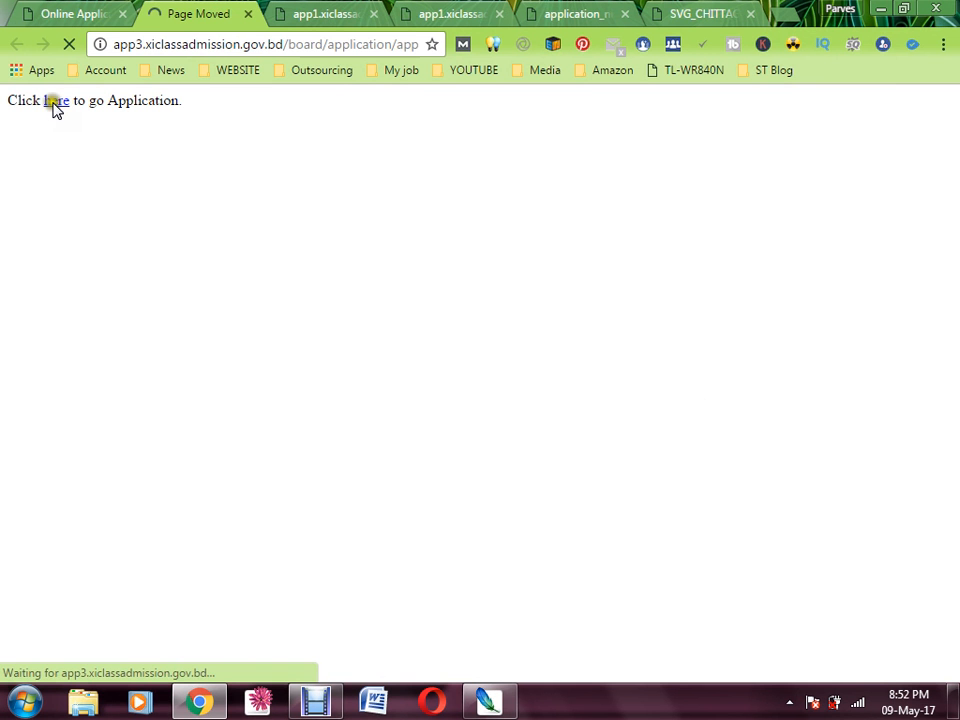
left_click(55, 104)
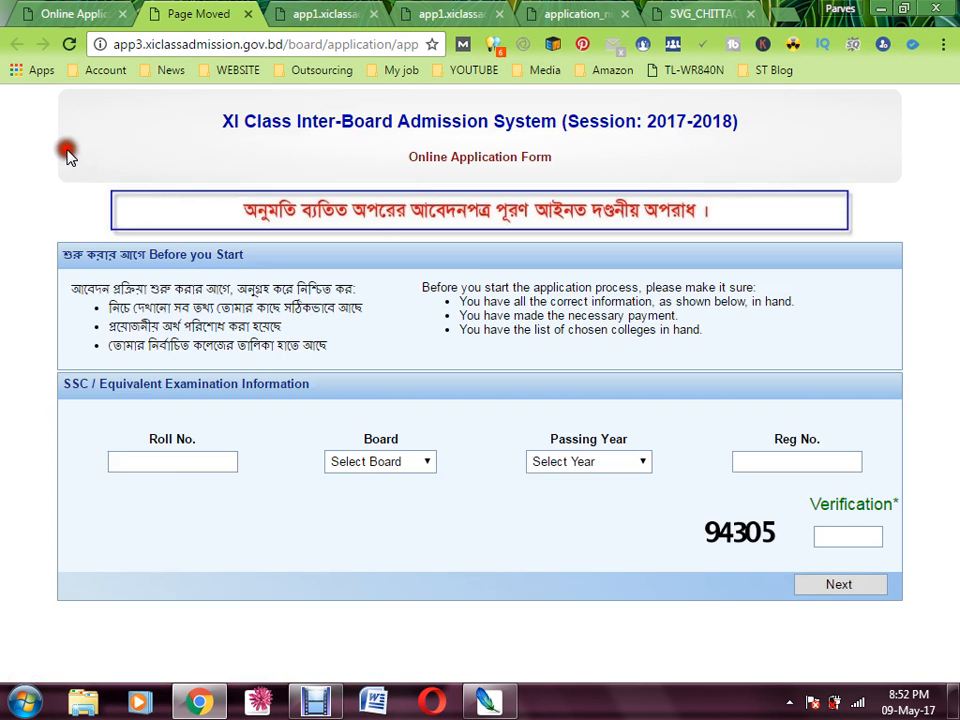
Enter the SSC roll number, choose Chittagong board, keep 2017 as passing year, and enter the registration number
left_click(126, 468)
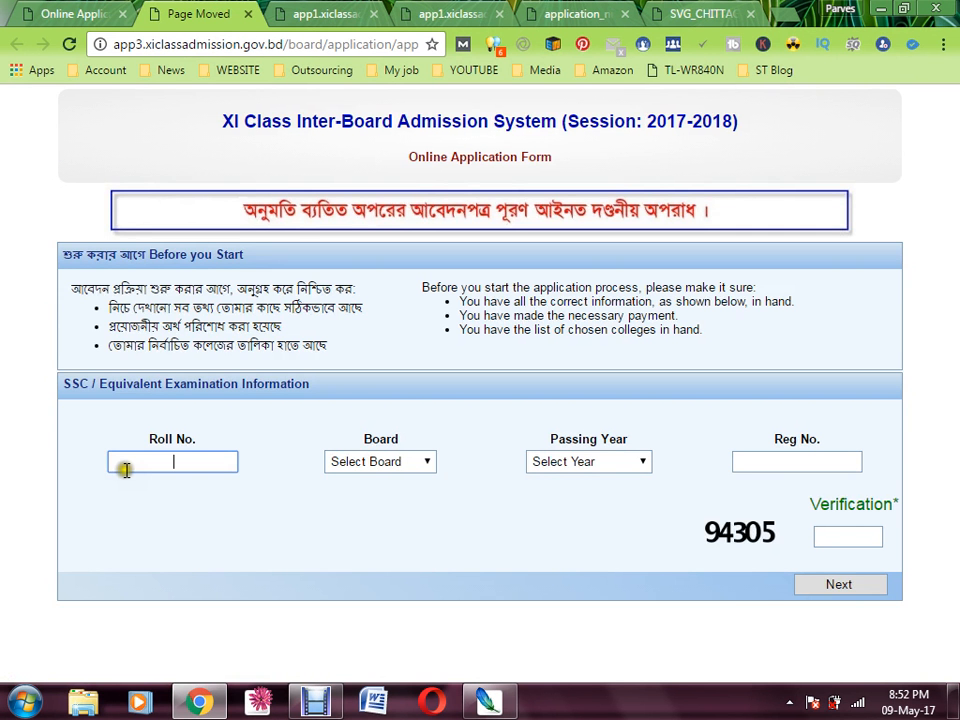
left_click(164, 465)
left_click(385, 463)
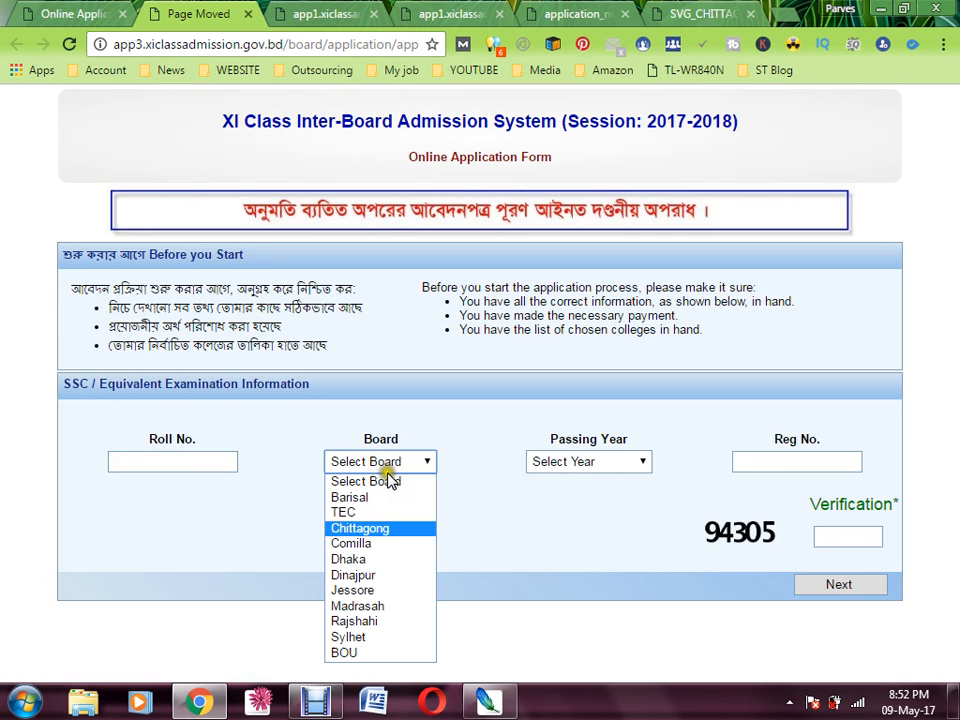
left_click(375, 529)
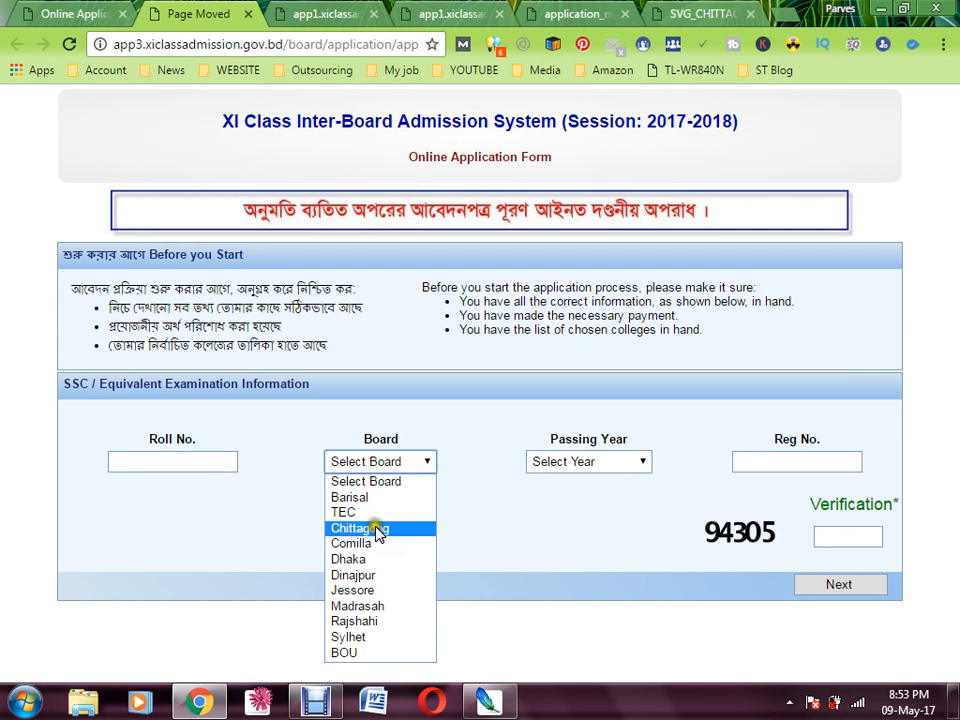
left_click(378, 531)
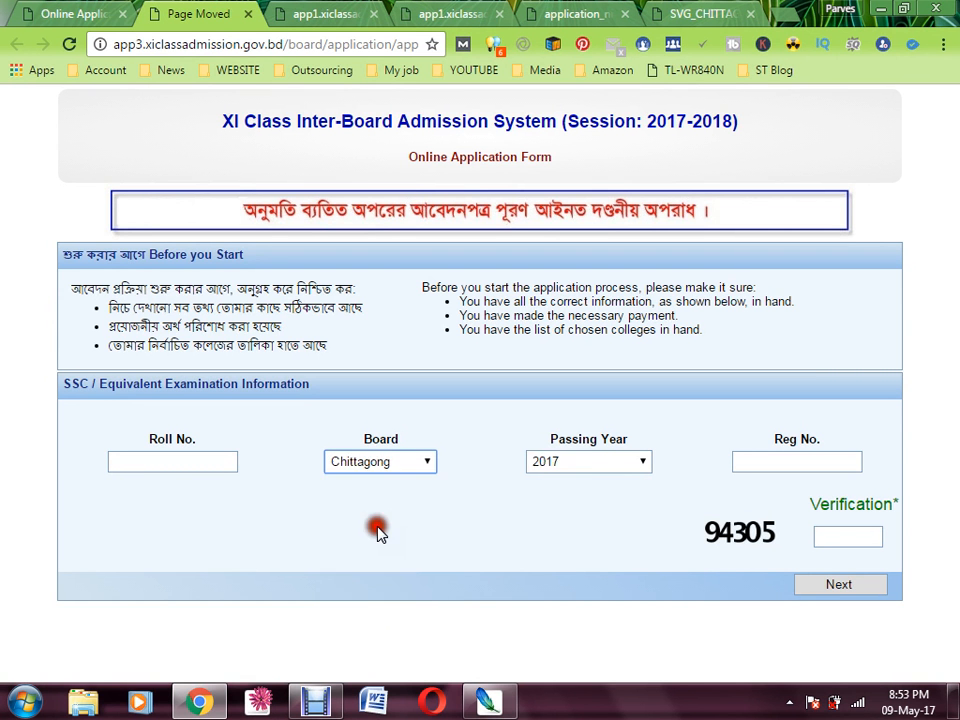
left_click(620, 460)
left_click(619, 462)
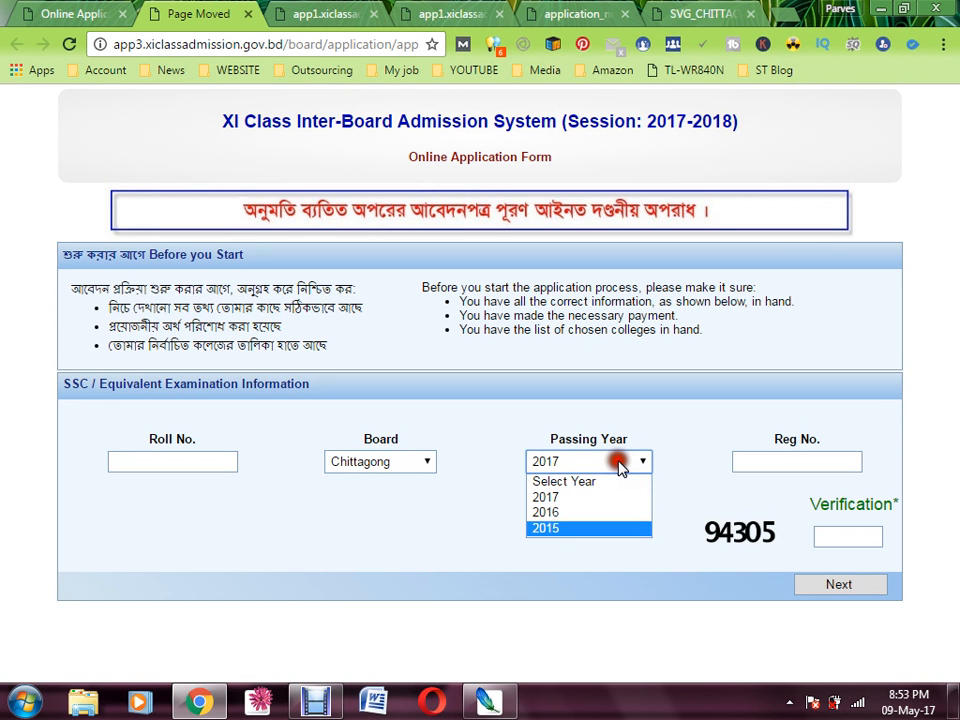
left_click(553, 500)
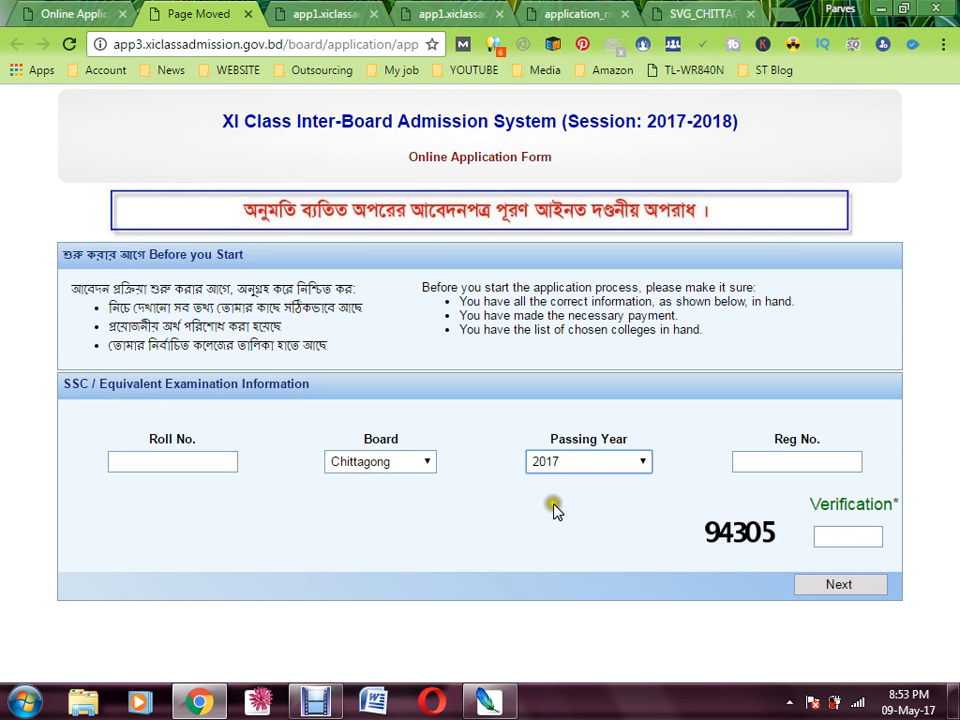
left_click(771, 458)
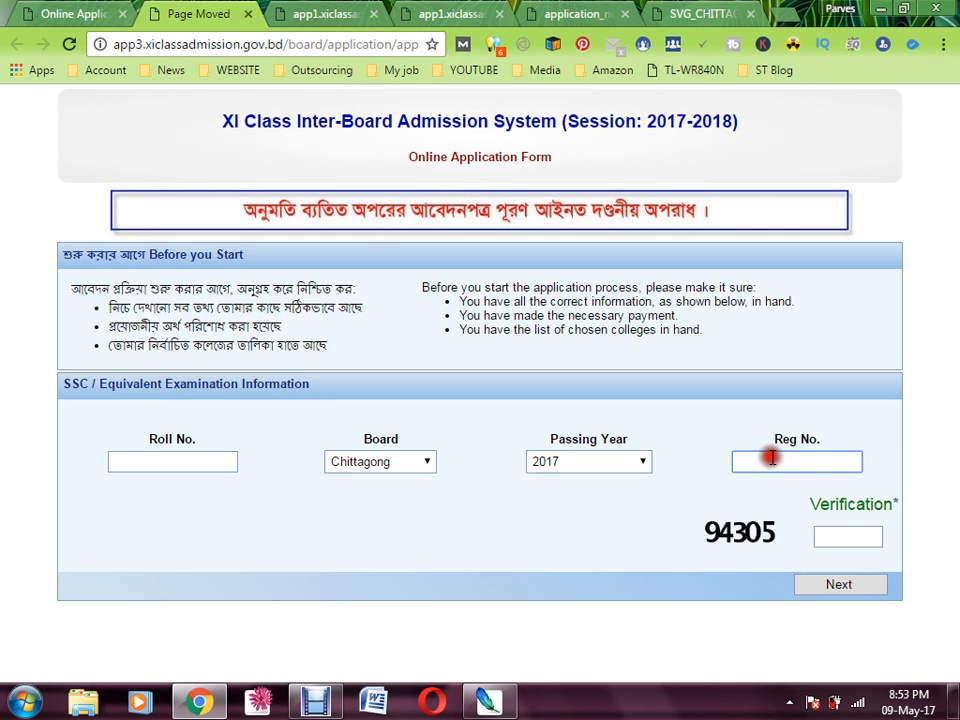
Enter the displayed verification code and submit the SSC exam details
left_click_drag(790, 515, 860, 538)
left_click(848, 537)
key("BackSpace")
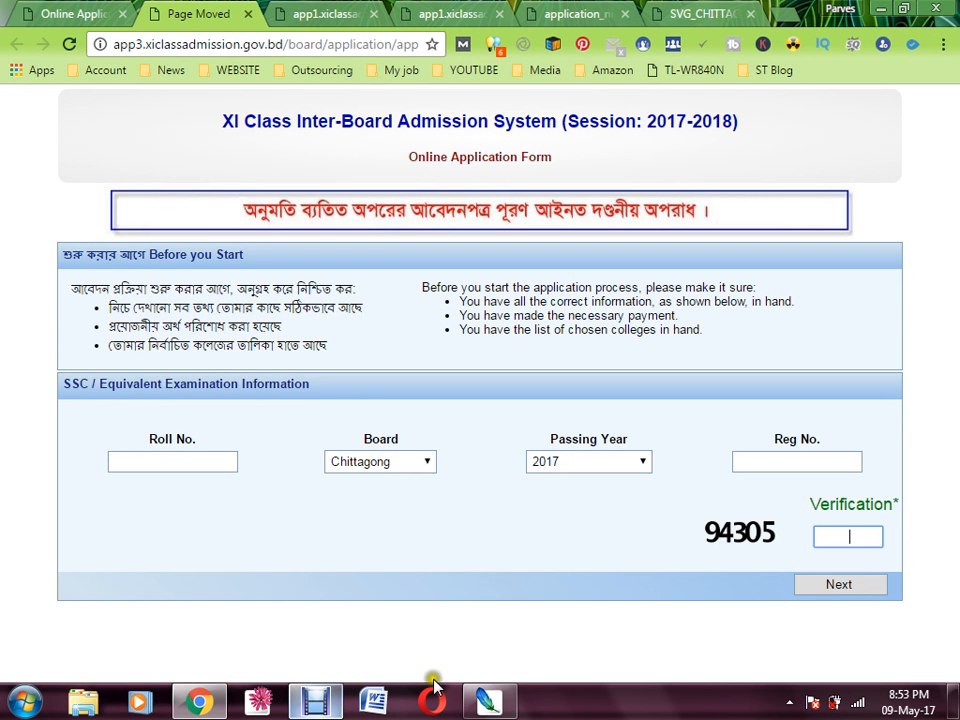
left_click(316, 704)
left_click(316, 704)
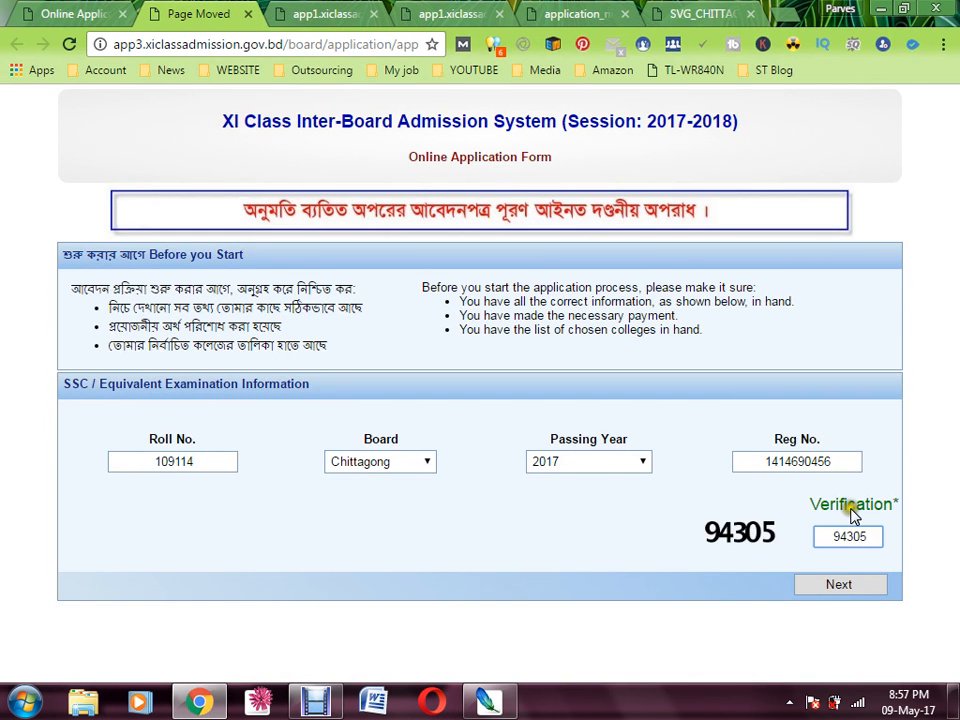
left_click(839, 584)
Read the payment notice and focus the Transaction ID field on the form
scroll(840, 598, "down", 1)
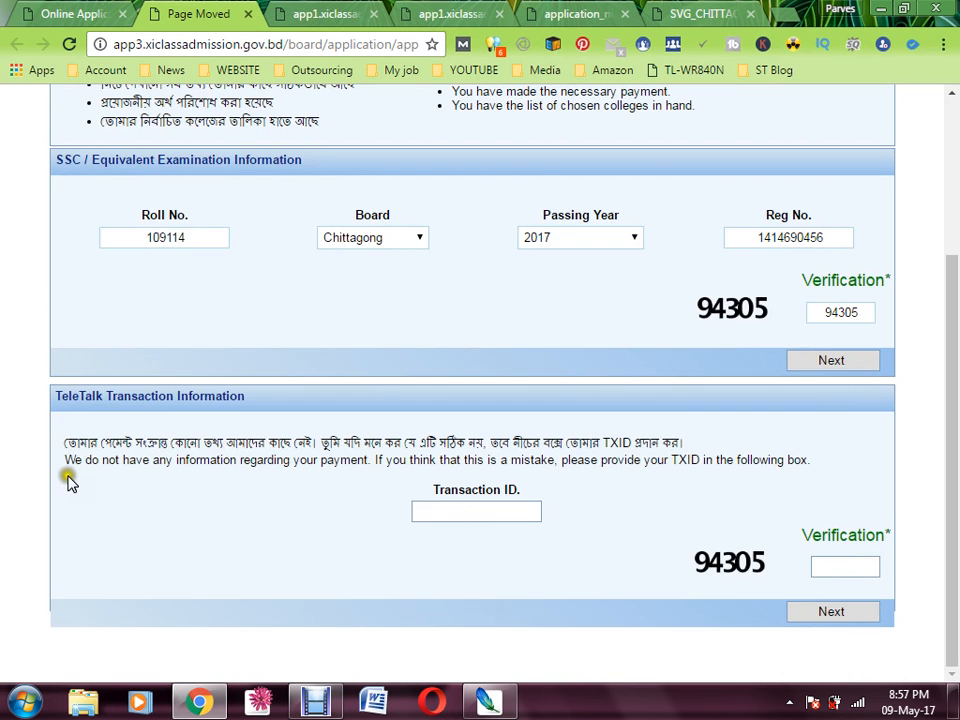
left_click_drag(68, 442, 295, 443)
left_click(405, 440)
left_click(505, 514)
left_click(653, 512)
left_click(615, 497)
left_click(400, 631)
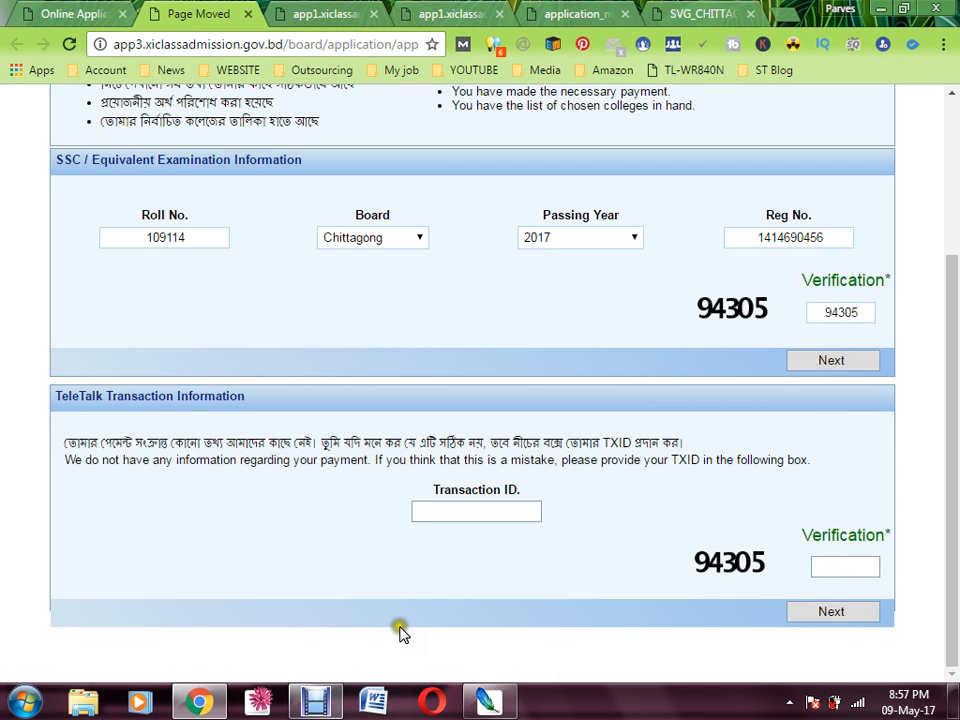
Resume the screen recording and bring up the Word document with the SMS formats
left_click(330, 702)
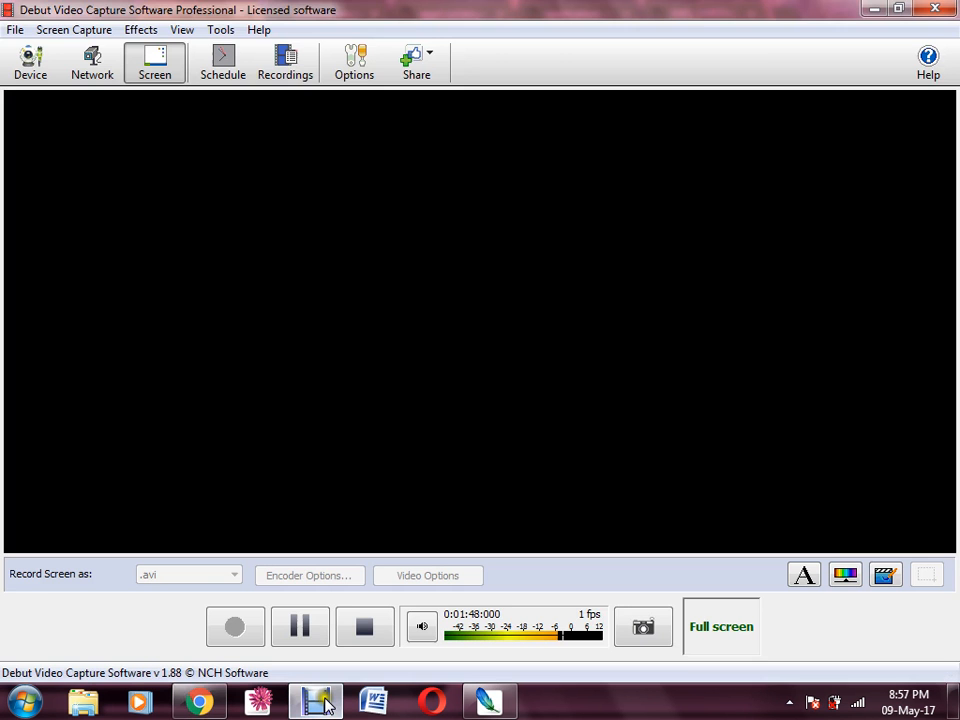
left_click(300, 640)
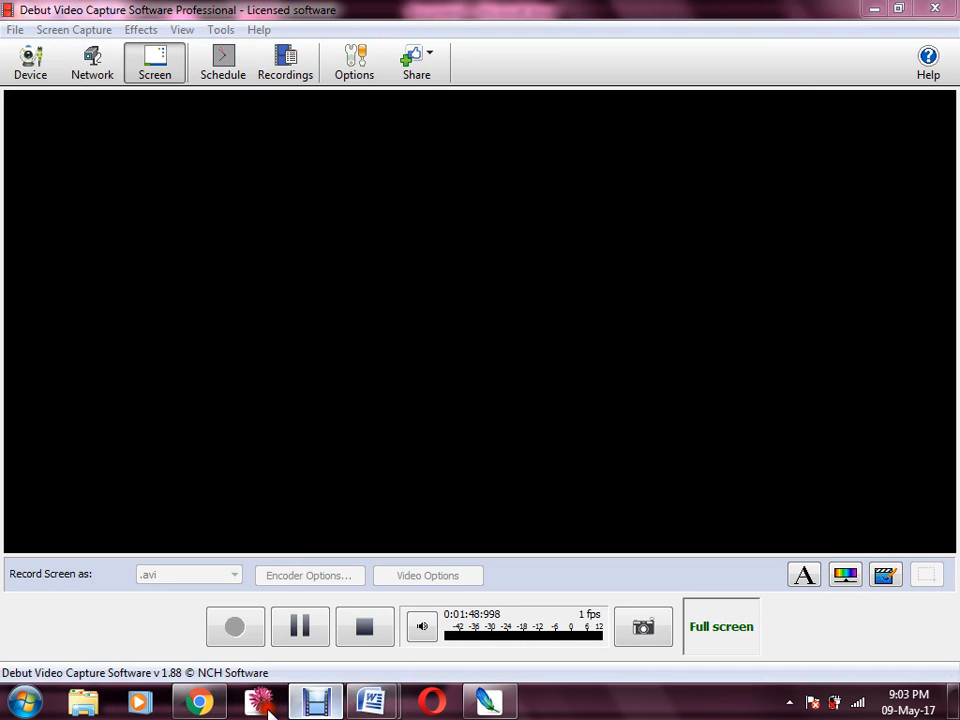
left_click(371, 702)
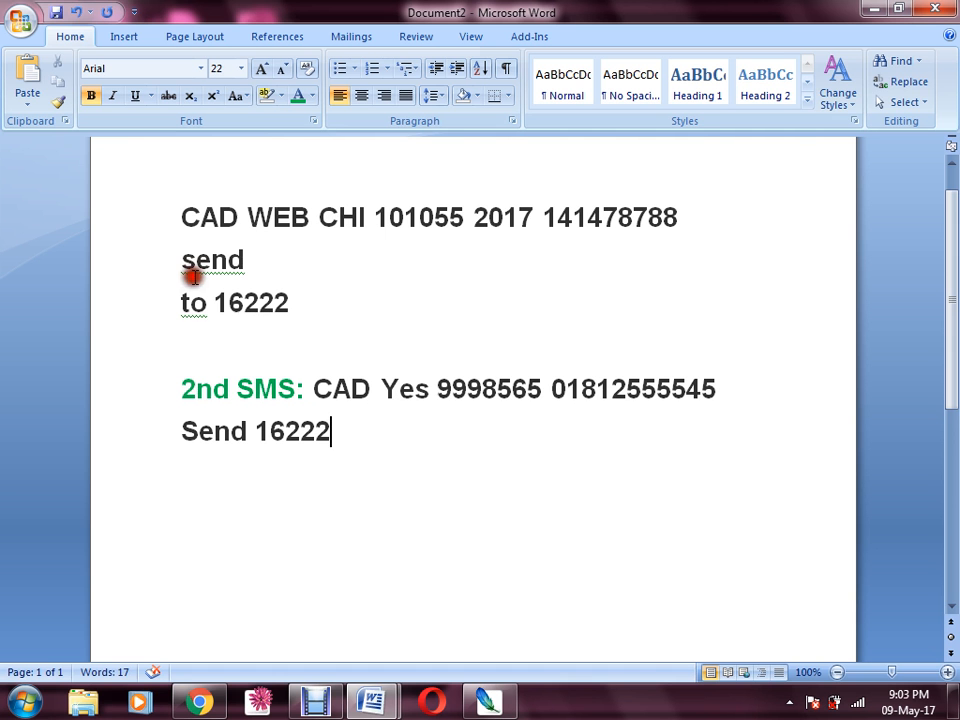
Review the first SMS format's parts: WEB, board code CHI, roll number and registration number
left_click(190, 229)
left_click_drag(192, 232, 358, 224)
left_click(248, 219)
left_click(338, 218)
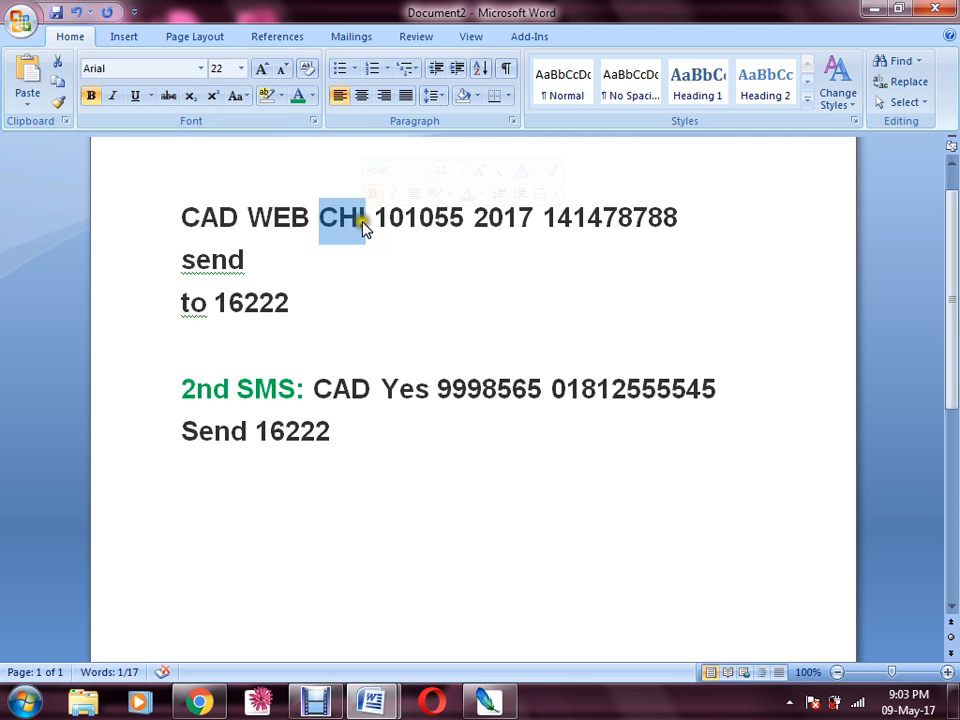
left_click(362, 222)
left_click(345, 216)
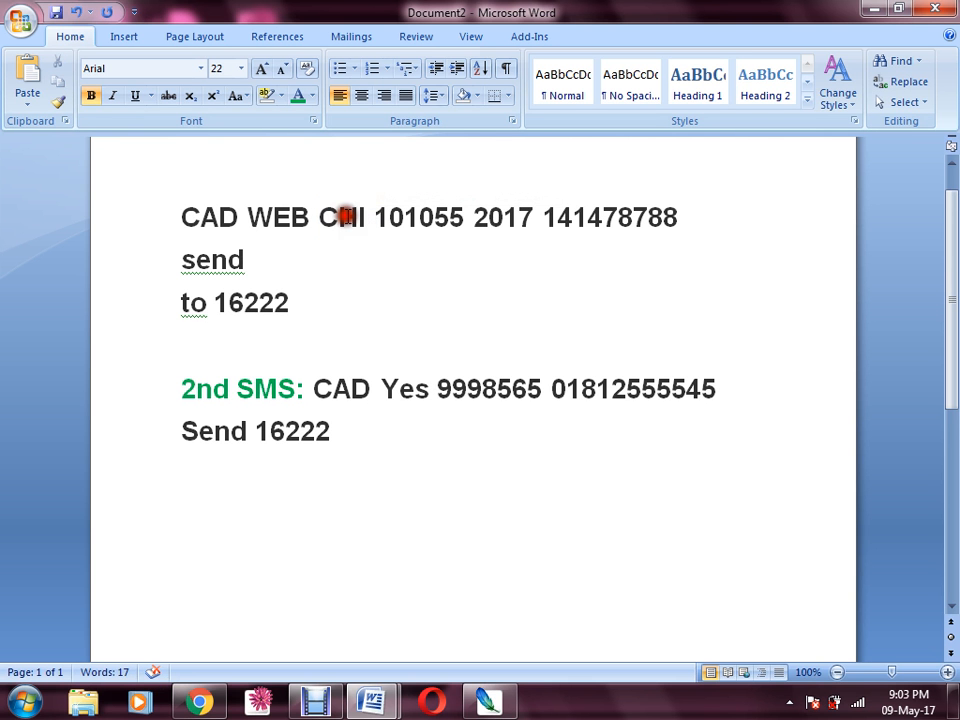
left_click(370, 217)
left_click(379, 227)
double_click(379, 224)
left_click_drag(376, 218, 509, 221)
left_click(540, 219)
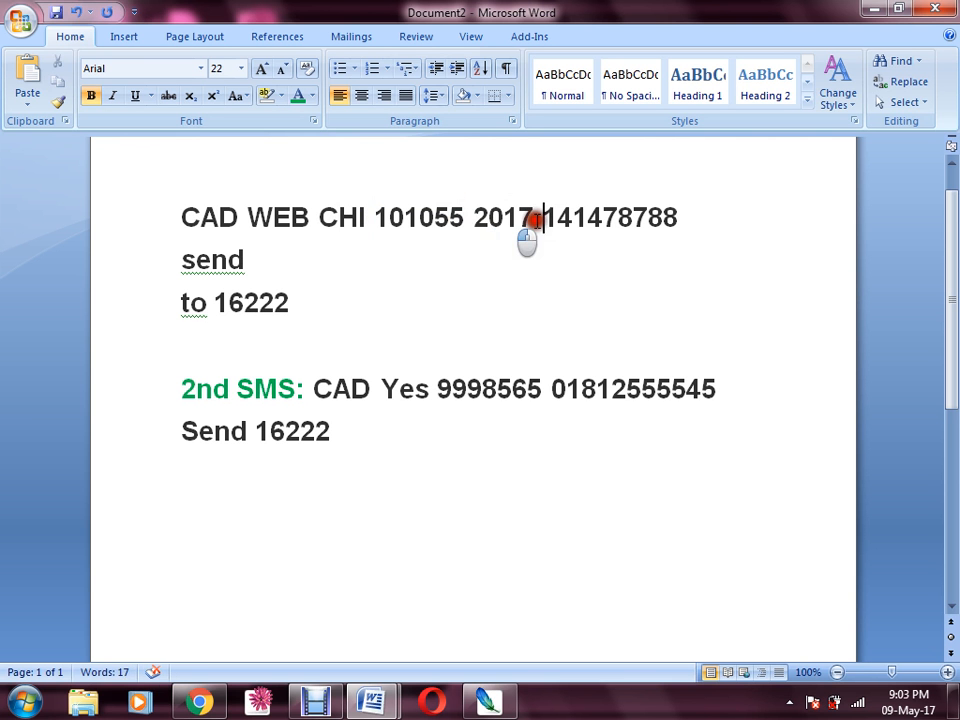
double_click(545, 218)
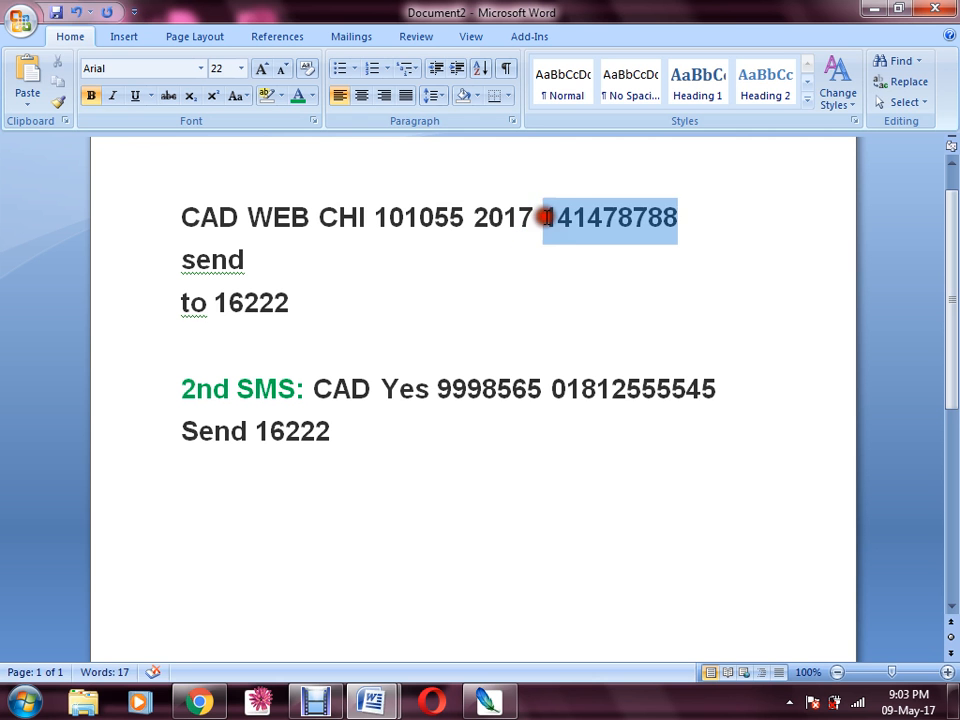
left_click(680, 216)
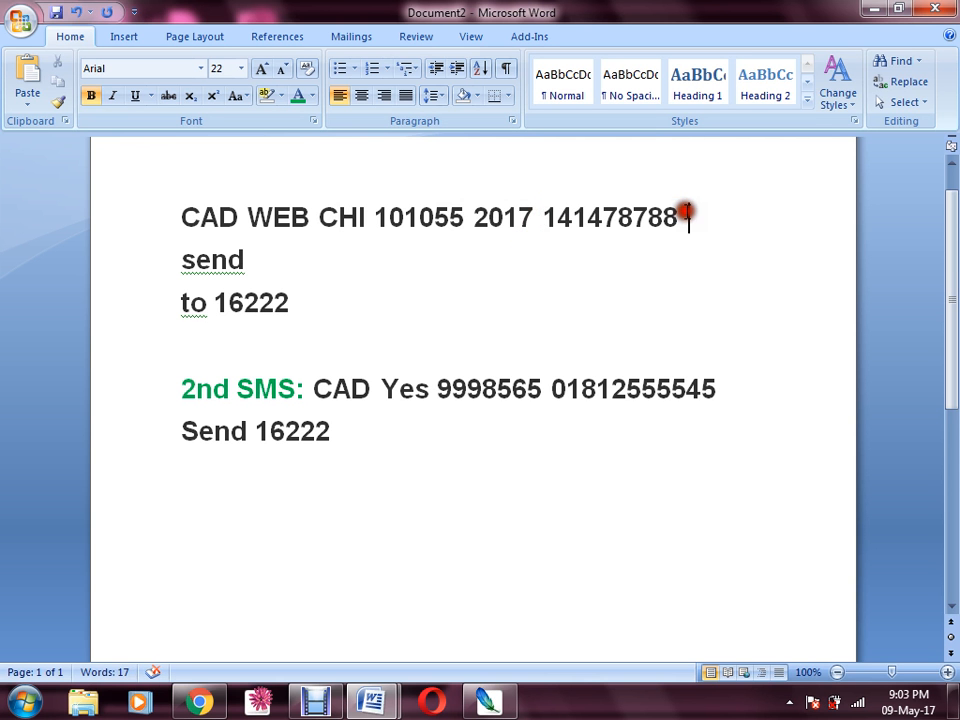
Point out the 16222 short code and the board code with roll number in the first message
left_click(211, 304)
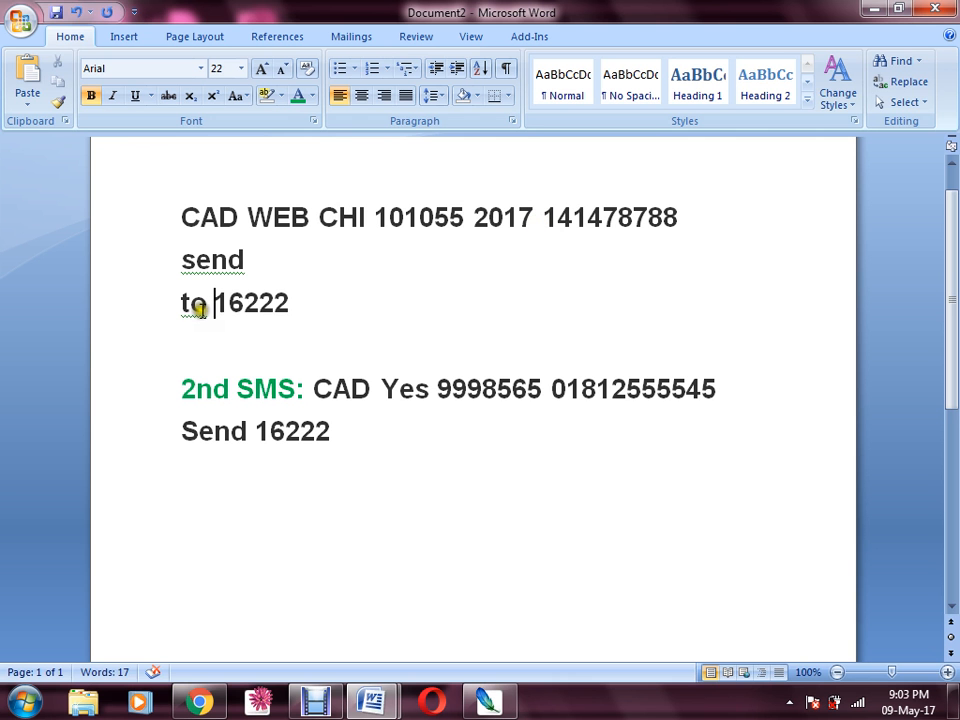
left_click_drag(243, 303, 291, 306)
double_click(237, 305)
left_click(258, 301)
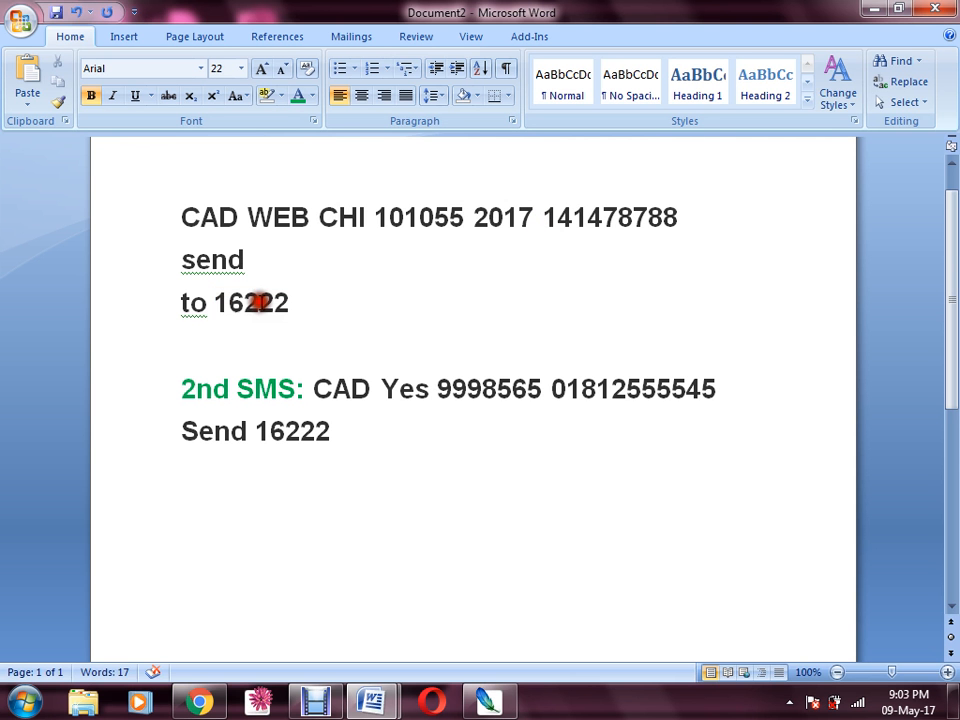
left_click(305, 310)
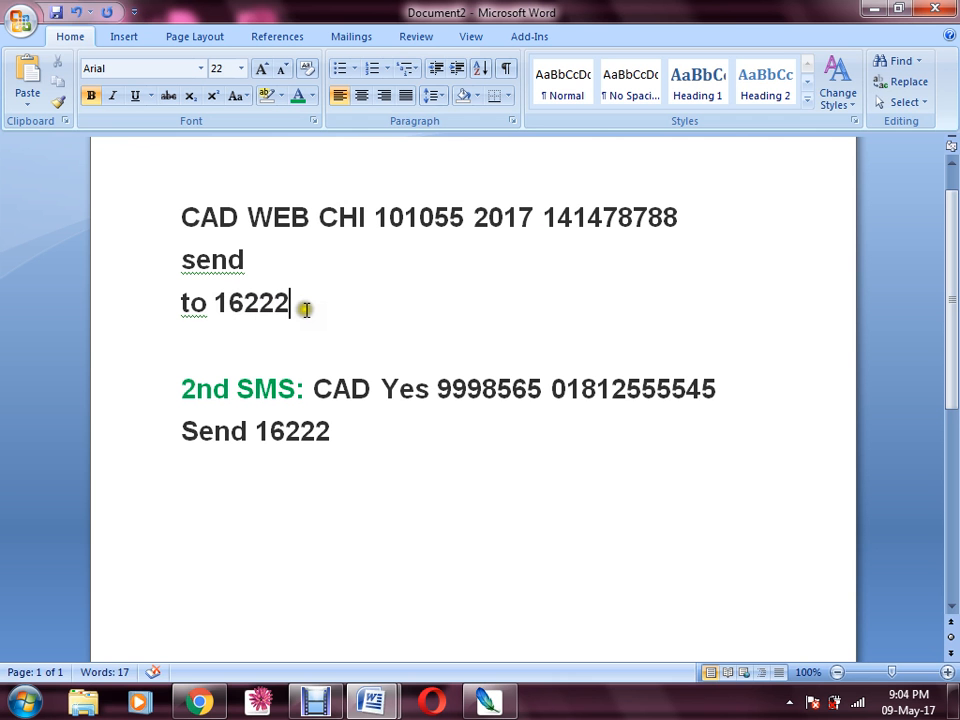
left_click(295, 310)
key("ctrl+Home")
left_click_drag(319, 219, 470, 219)
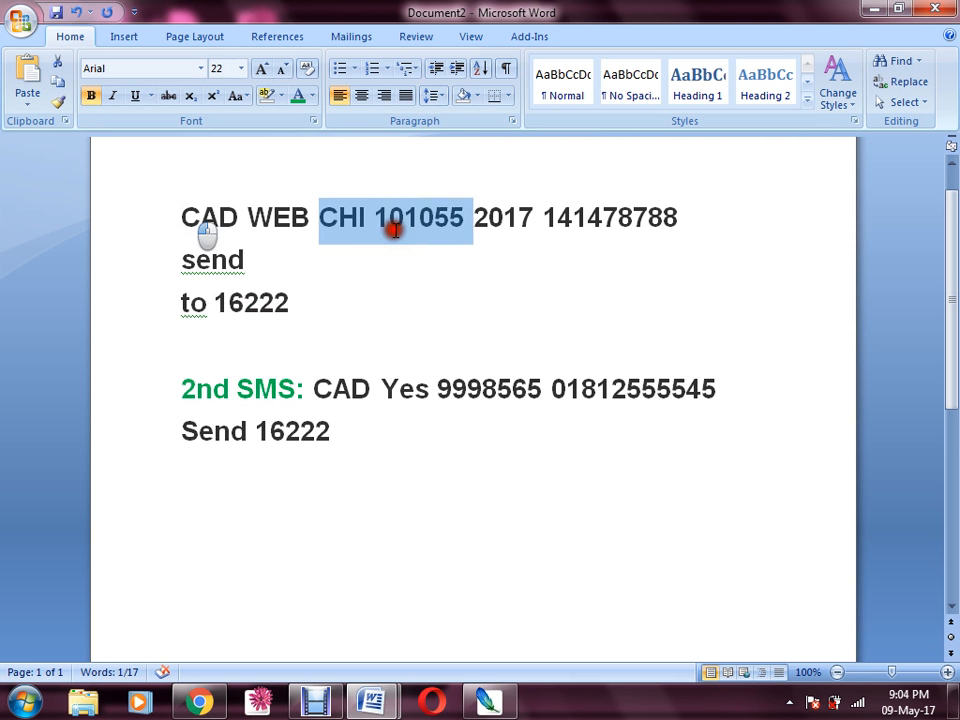
left_click(422, 222)
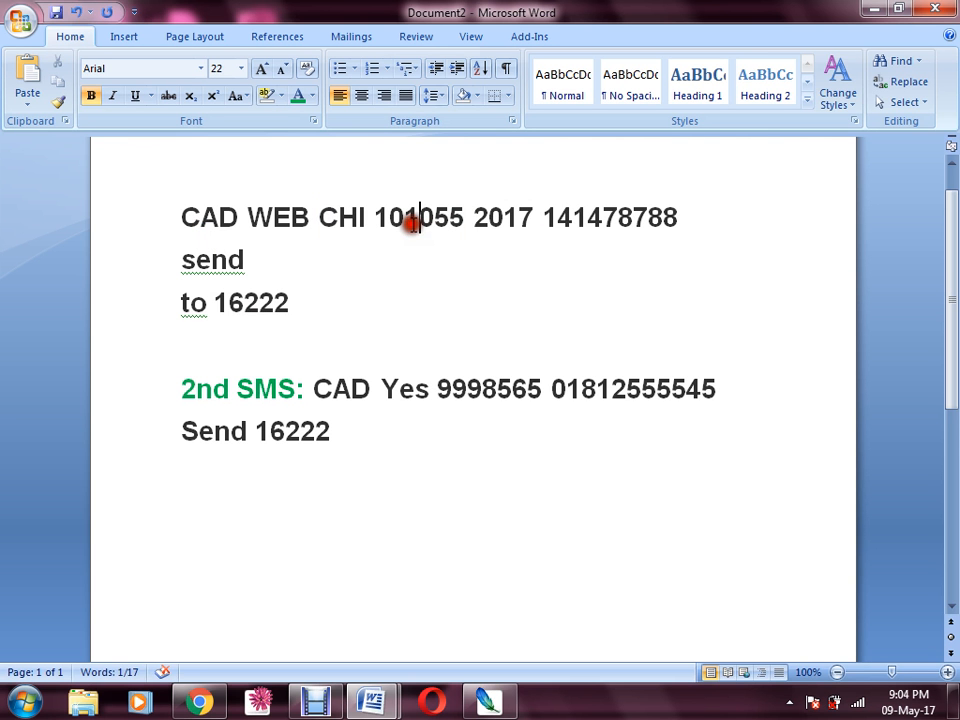
left_click(248, 303)
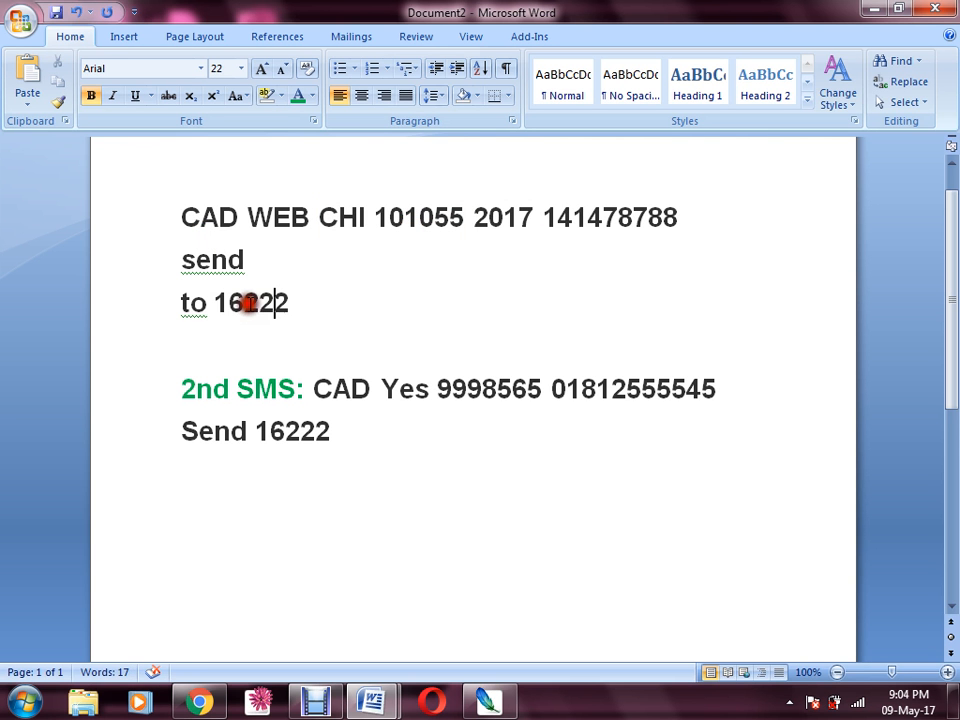
left_click(334, 300)
Move the second SMS message text onto its own line below the '2nd SMS:' heading
left_click(451, 389)
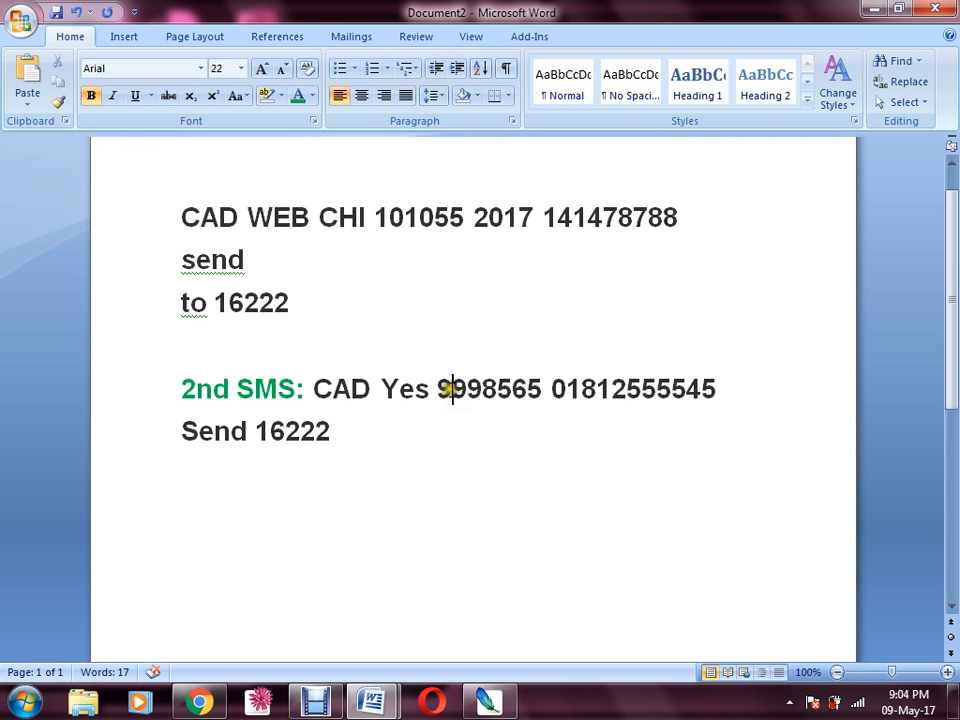
left_click(285, 392)
left_click(313, 391)
left_click(313, 392)
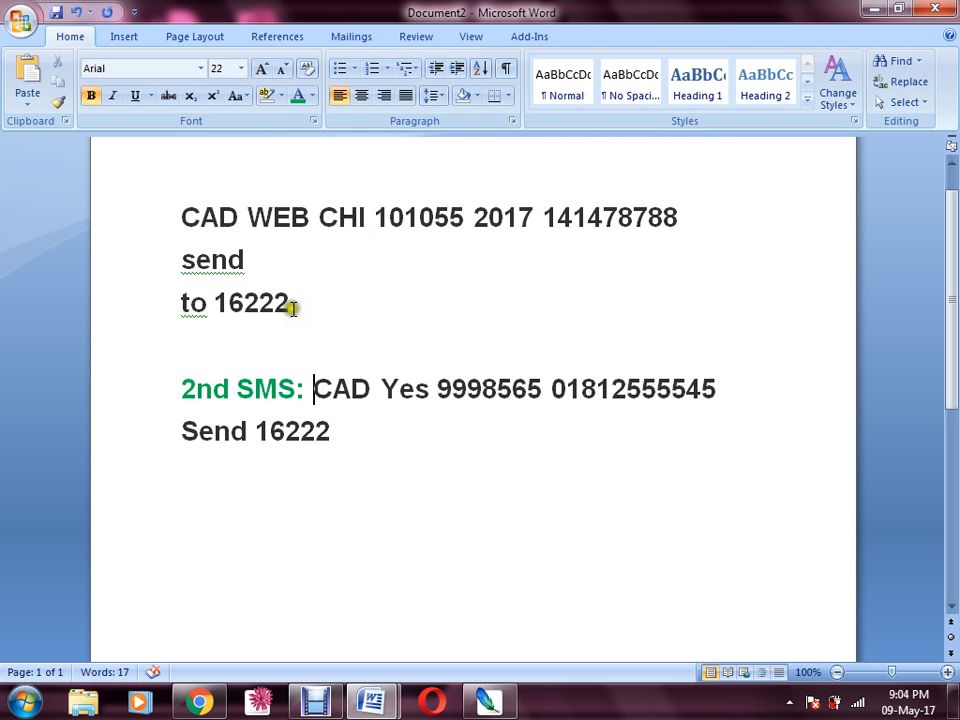
key("Return")
key("Return")
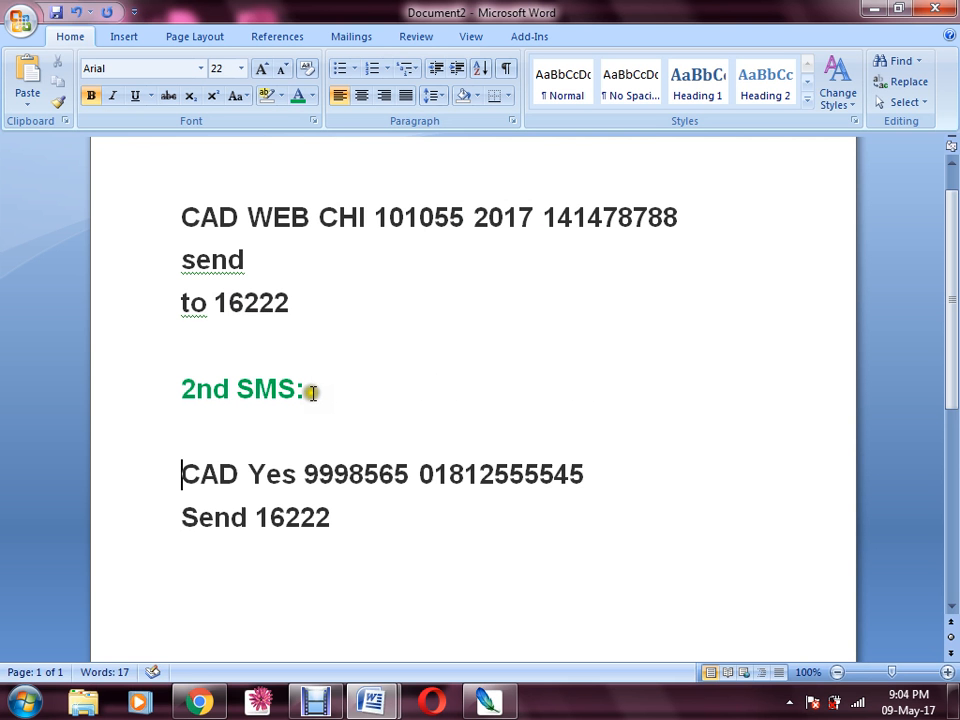
key("Right")
key("Right")
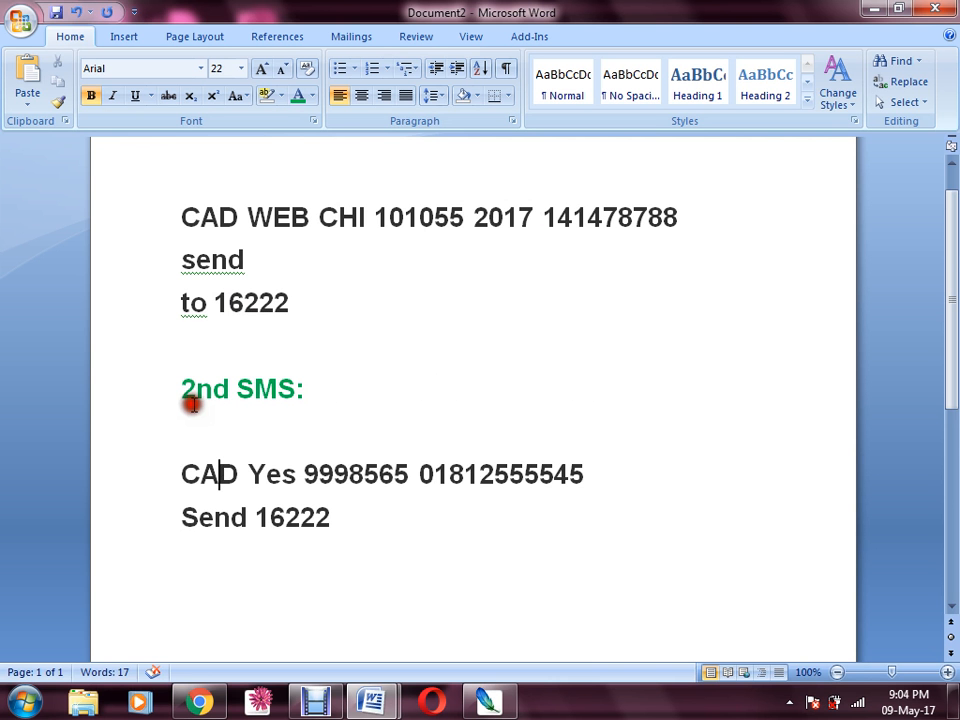
Review the second message's CAD, PIN, contact mobile number and the 16222 send line
left_click_drag(238, 474, 283, 474)
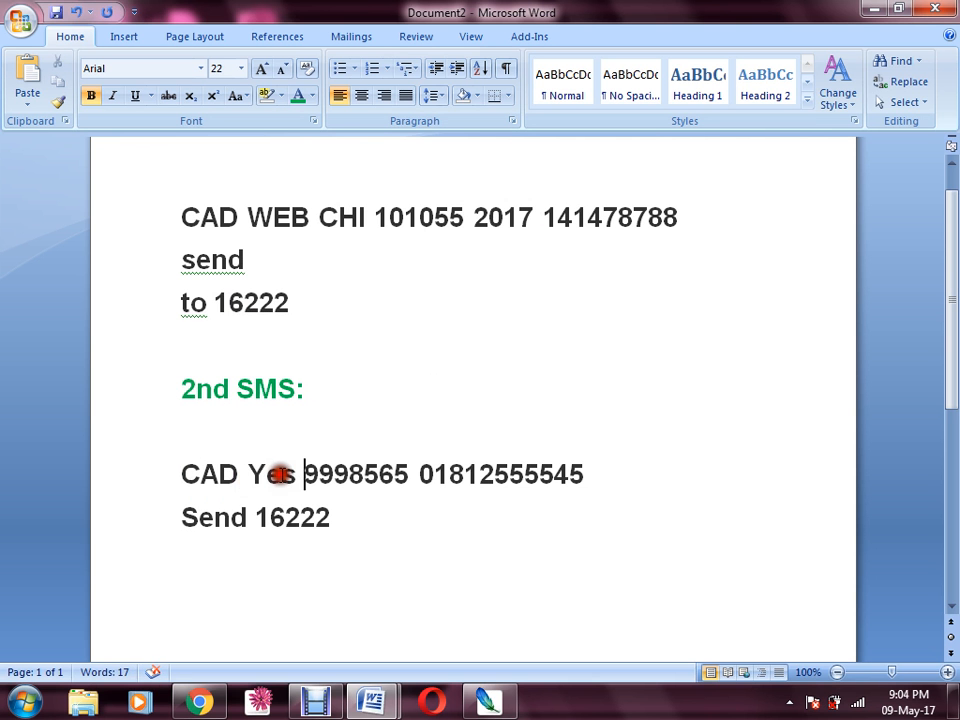
mouse_move(394, 476)
left_mouse_down()
mouse_move(305, 476)
mouse_move(400, 476)
left_mouse_up()
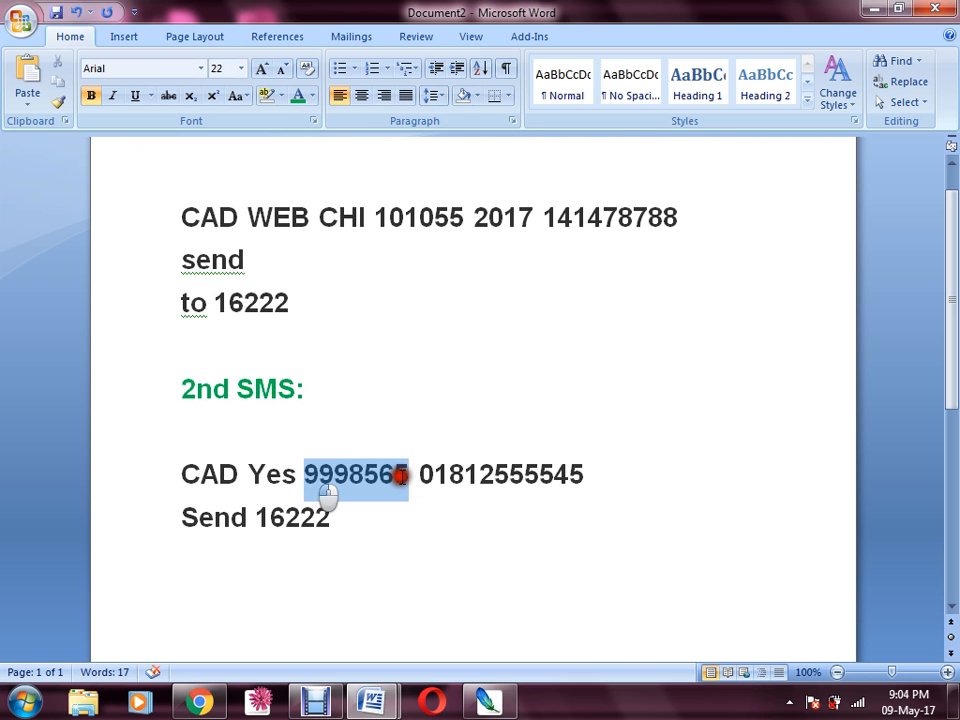
left_click(418, 476)
mouse_move(539, 476)
left_mouse_down()
mouse_move(420, 478)
mouse_move(571, 472)
left_mouse_up()
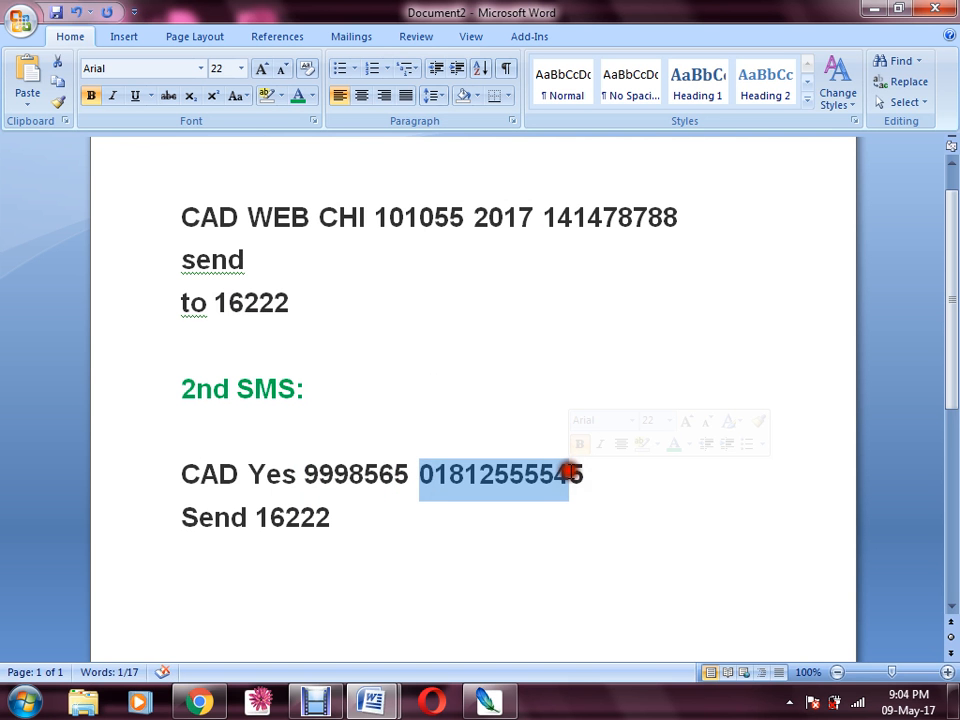
left_click(569, 472)
mouse_move(449, 474)
left_mouse_down()
mouse_move(590, 478)
mouse_move(433, 479)
left_mouse_up()
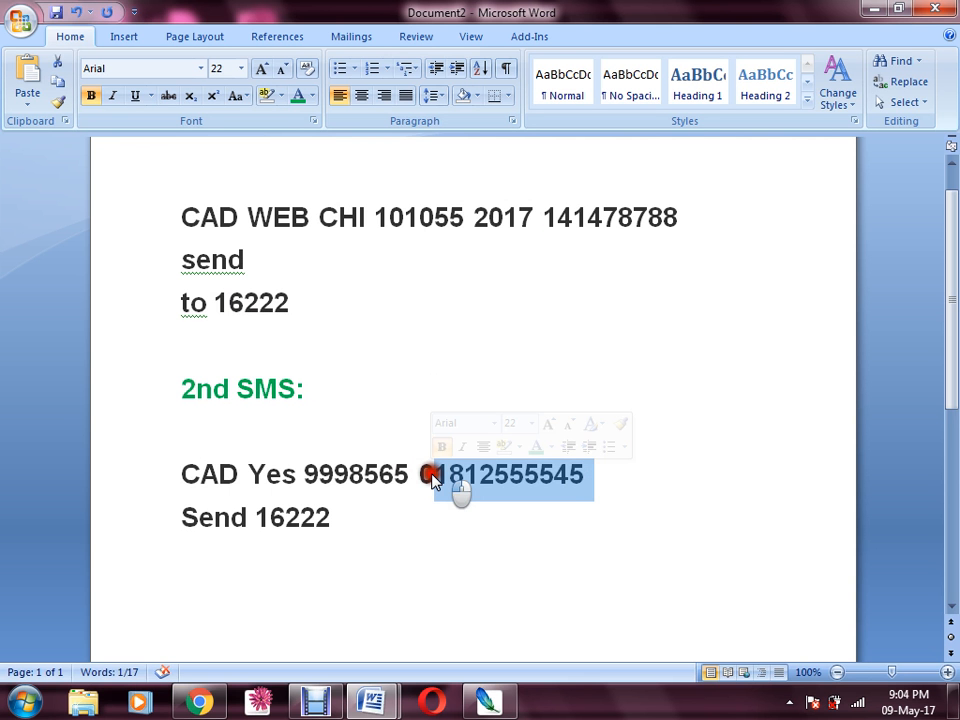
left_click(585, 472)
left_click_drag(347, 520, 261, 523)
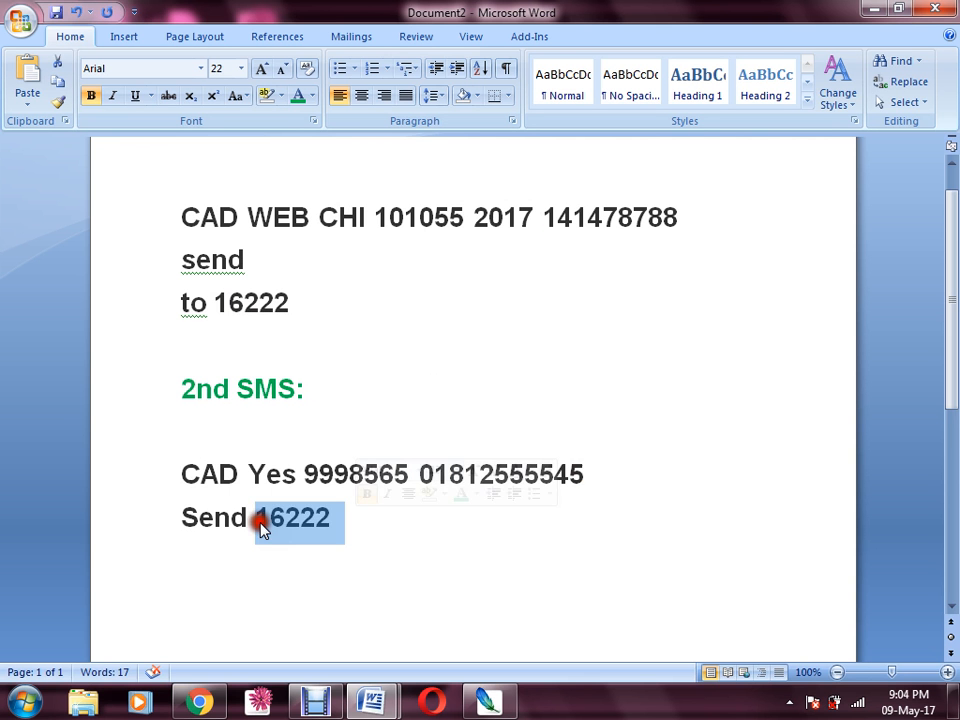
left_click(356, 519)
Add 150 after the '2nd SMS:' heading
key("Up")
key("Up")
key("Up")
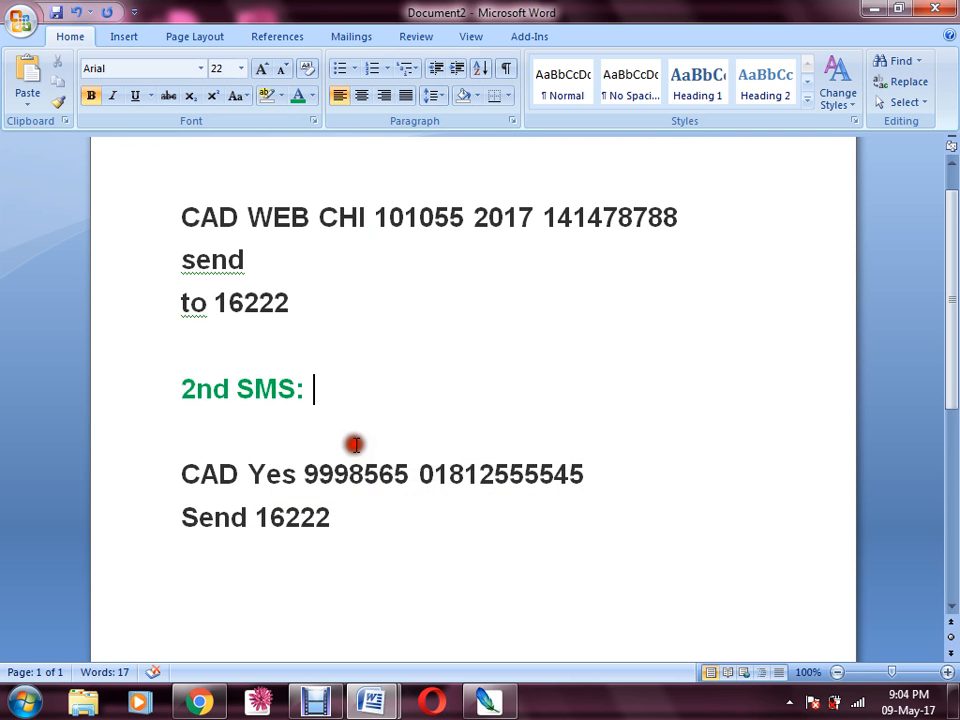
type("15")
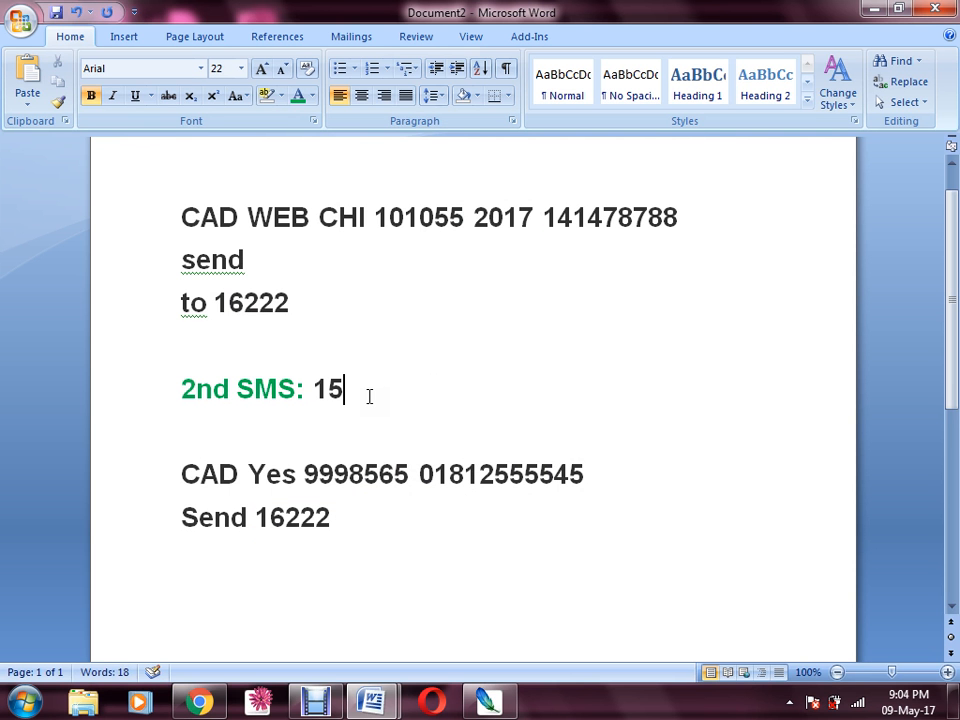
type("0")
left_click_drag(369, 396, 320, 388)
left_click(411, 389)
left_click_drag(296, 390, 359, 418)
left_click(374, 400)
left_click(200, 701)
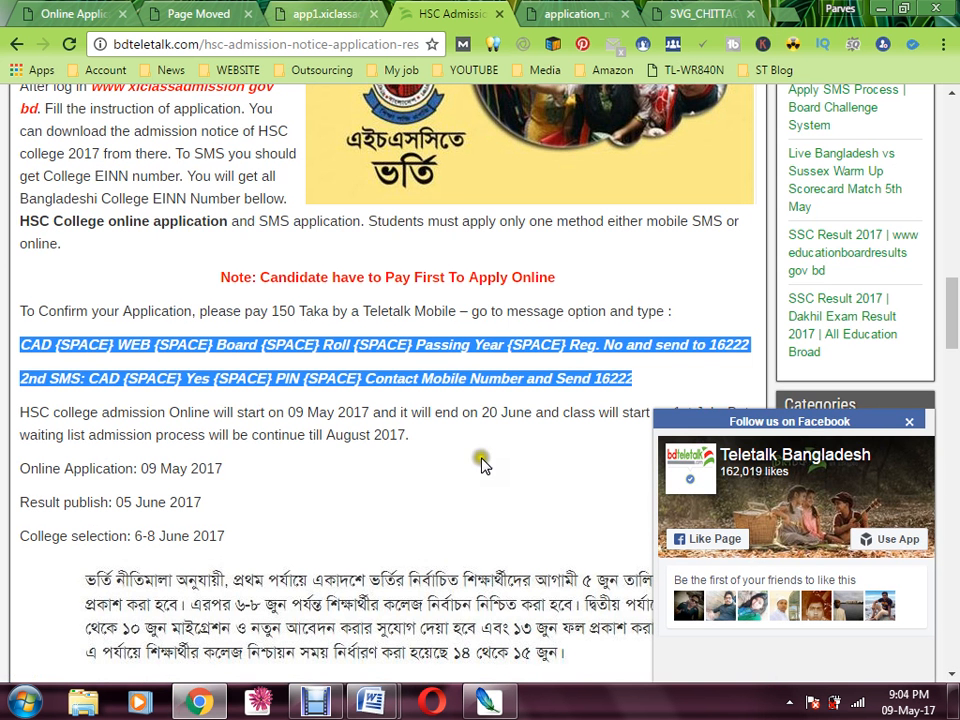
Enter the TeleTalk Transaction ID on the admission application form
left_click(255, 13)
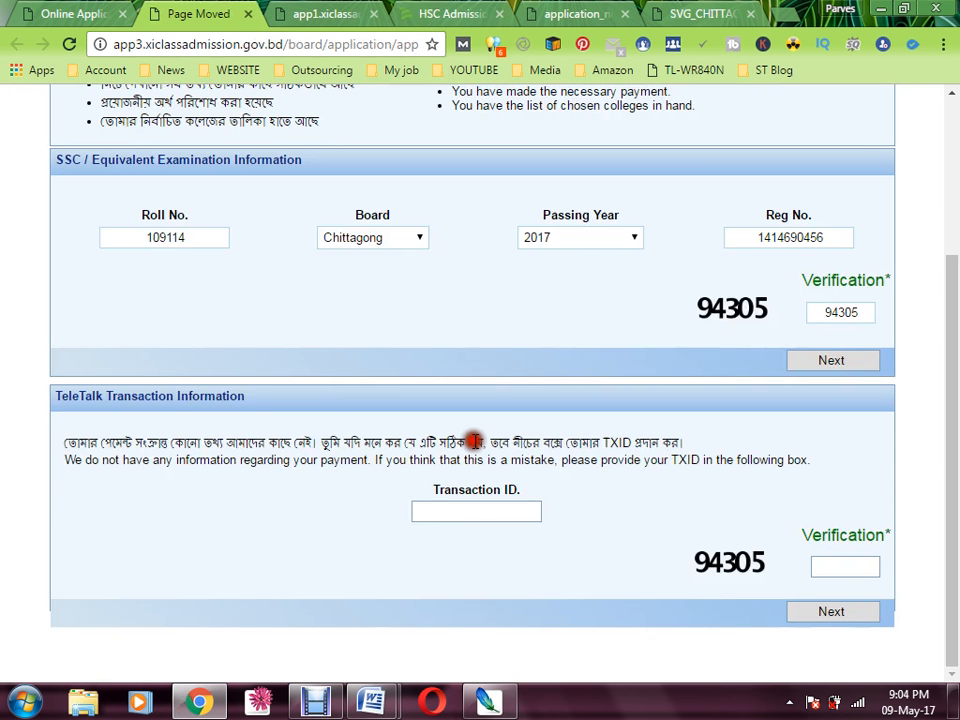
left_click(479, 508)
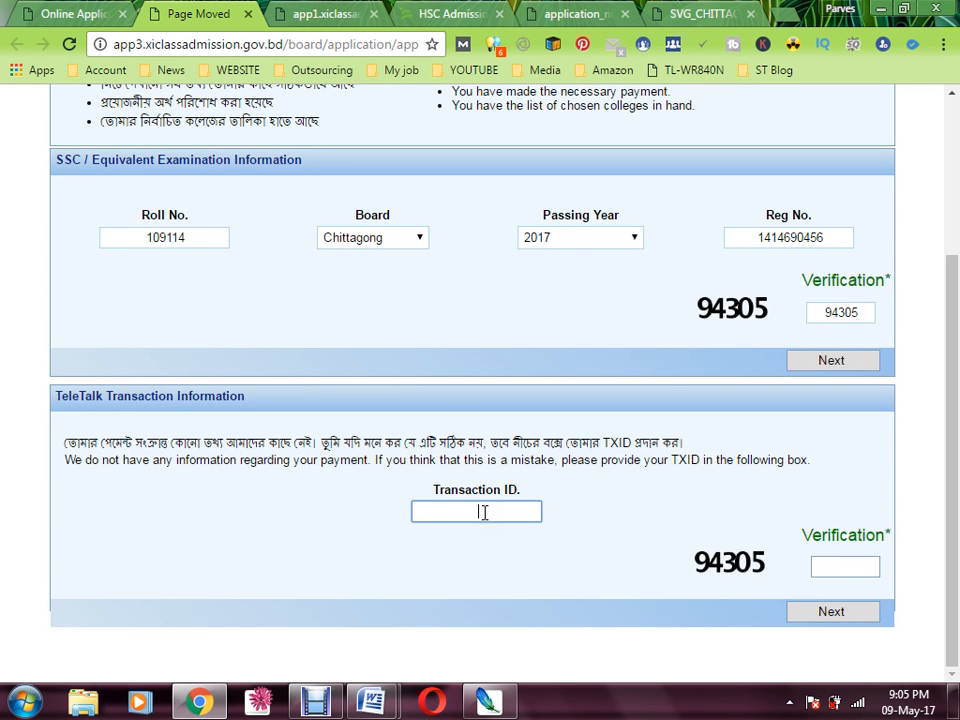
key("Tab")
Fill in the verification code and submit, receiving the 'TXID not valid' response
left_click(845, 569)
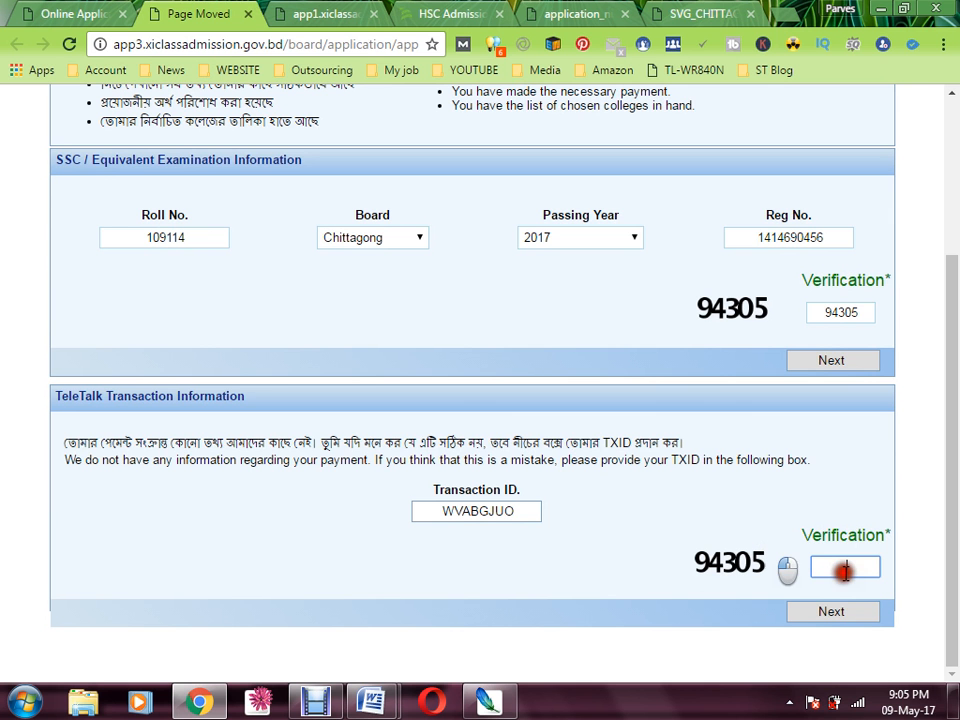
type("94305")
left_click(858, 612)
scroll(860, 617, "down", 1)
left_click(858, 612)
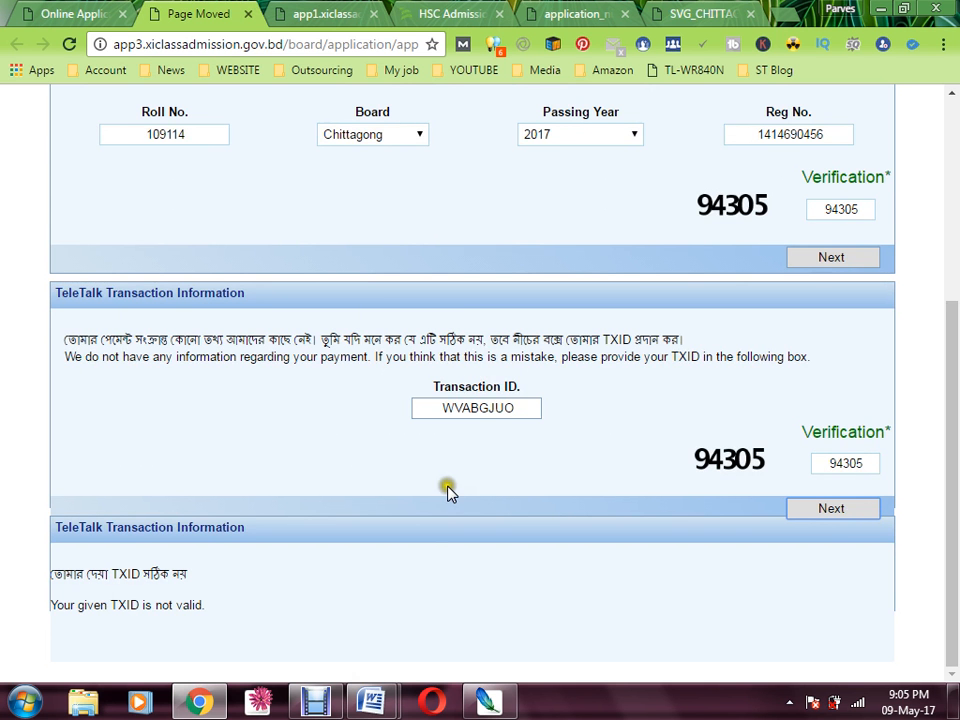
left_click(322, 705)
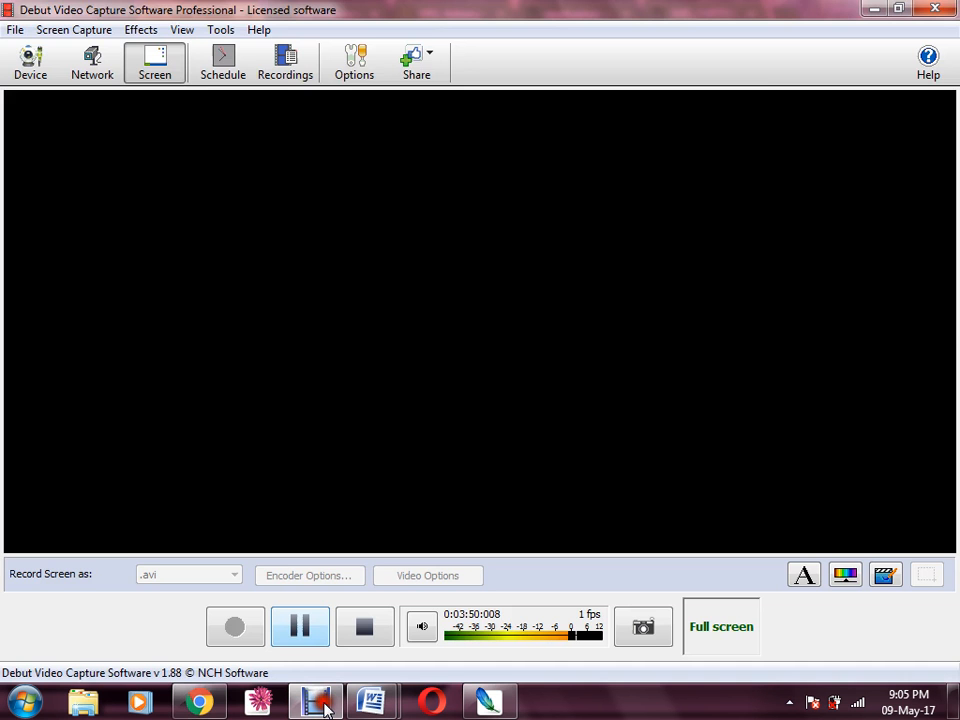
Scroll down to Personal Information and place the cursor in the Mobile No. field
left_click(322, 705)
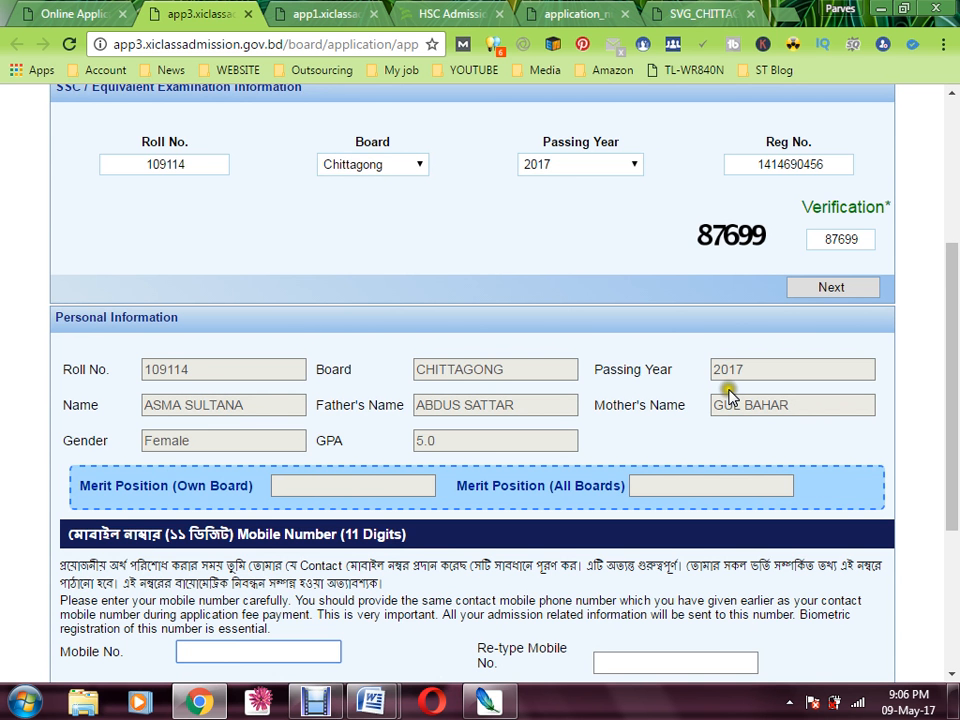
scroll(503, 411, "down", 1)
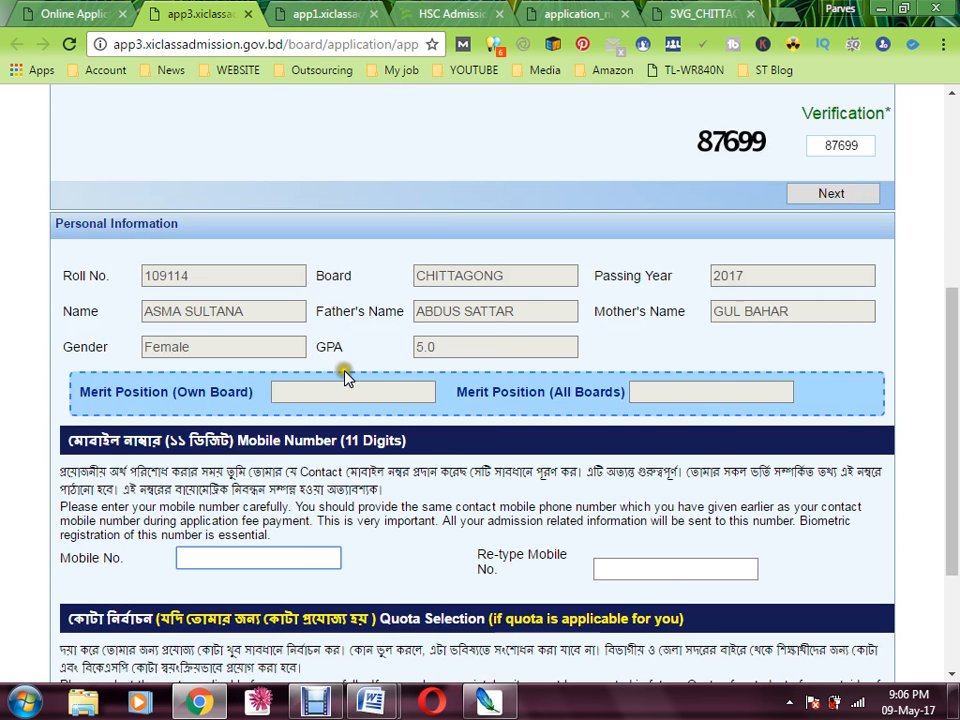
left_click(197, 556)
scroll(378, 550, "down", 3)
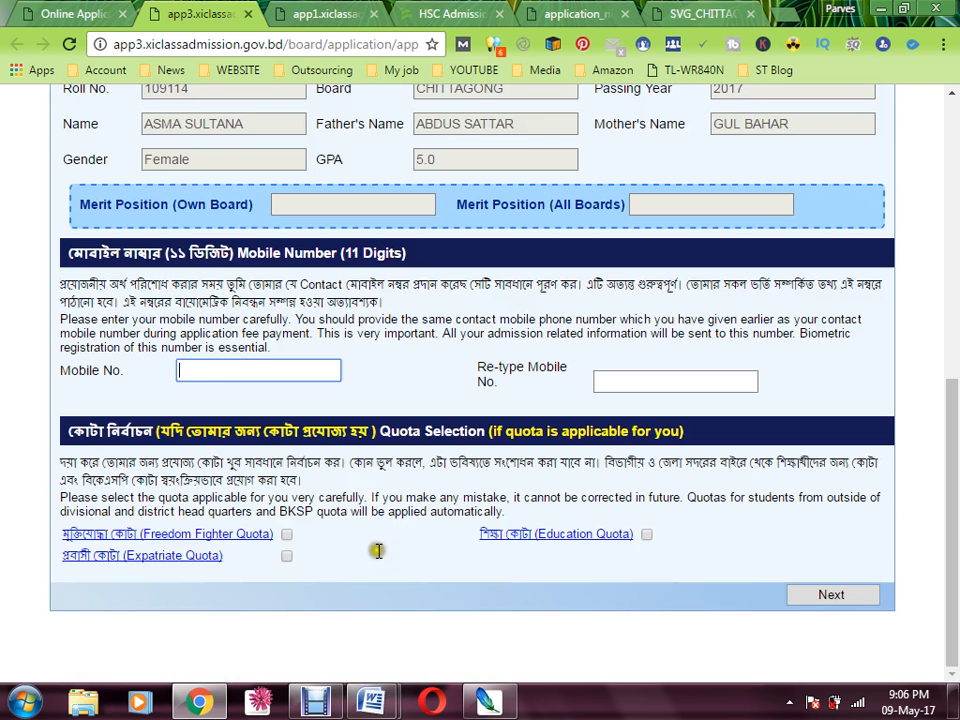
left_click(213, 370)
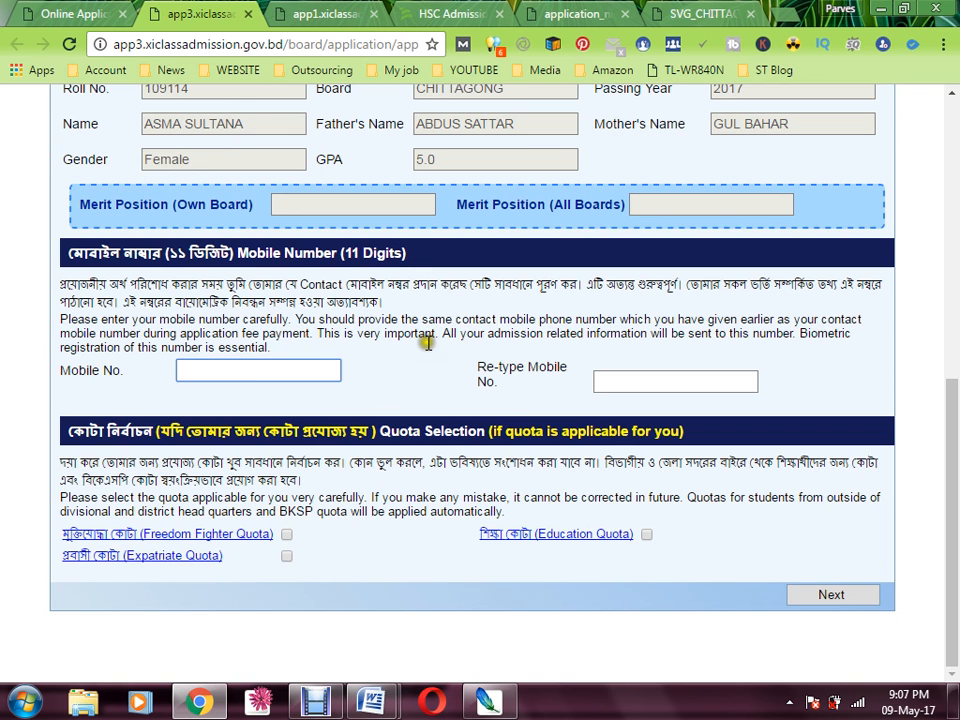
left_click(325, 704)
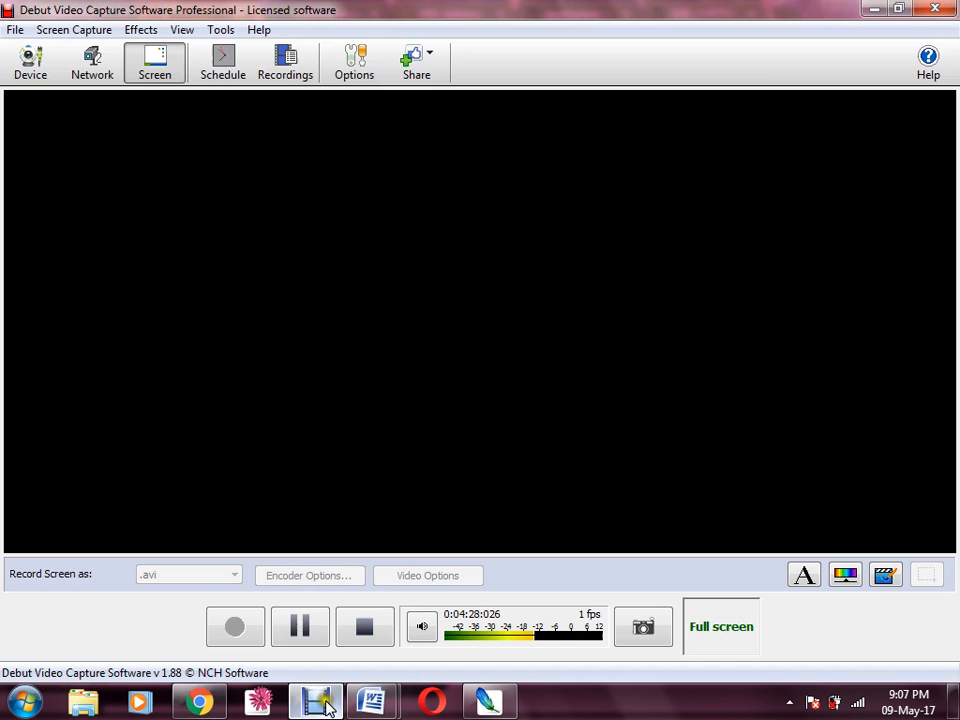
left_click(326, 709)
Choose General Board as the board filter for college selection
left_click(320, 706)
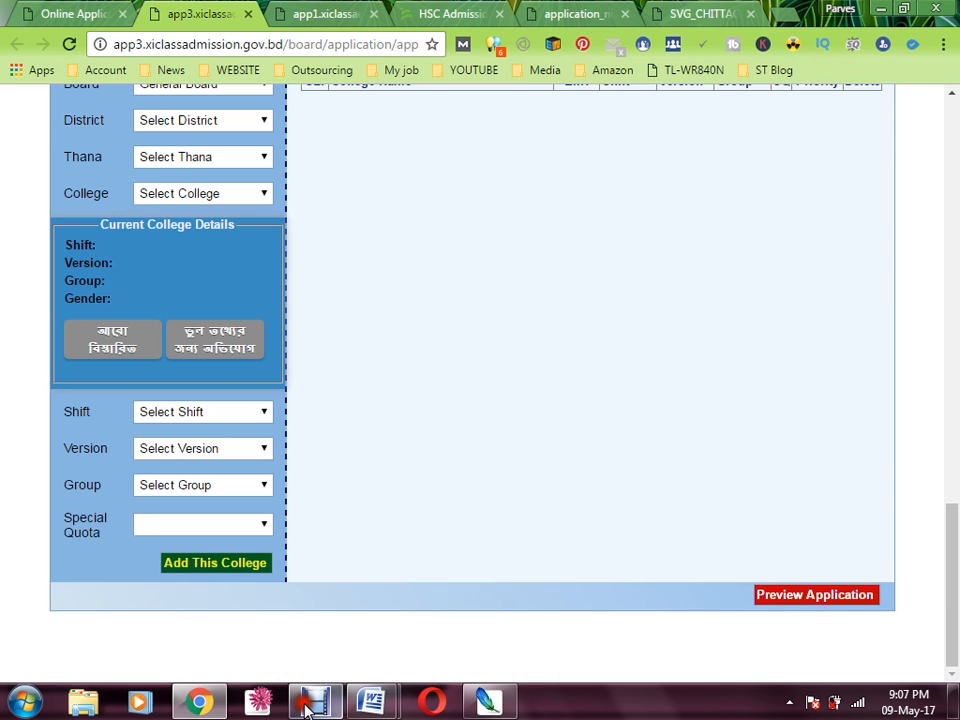
scroll(511, 407, "up", 7)
scroll(511, 407, "down", 4)
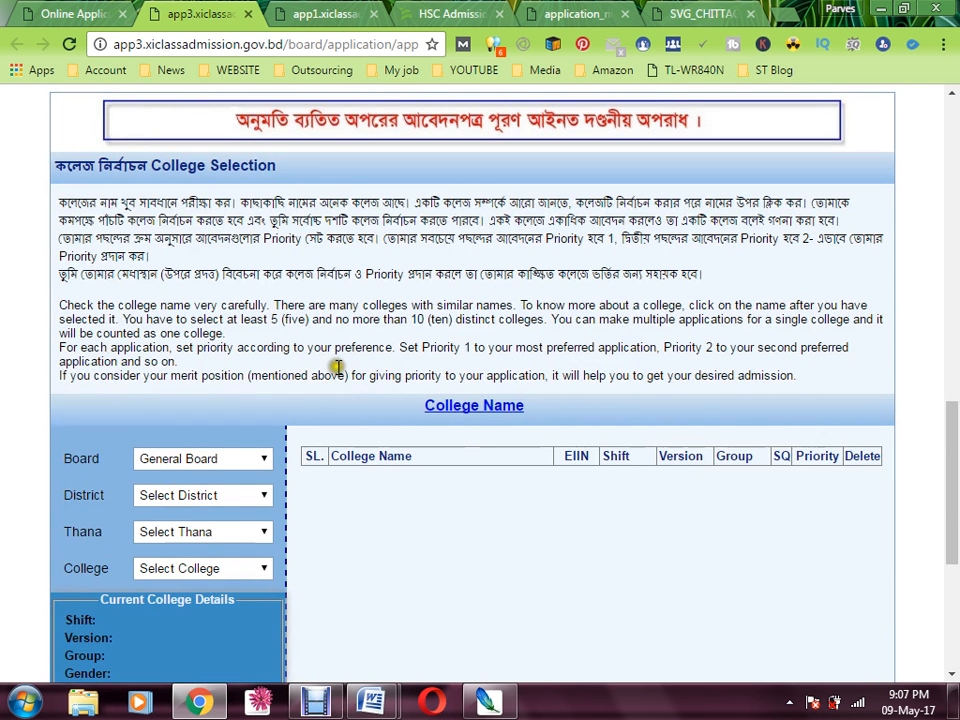
scroll(268, 383, "down", 1)
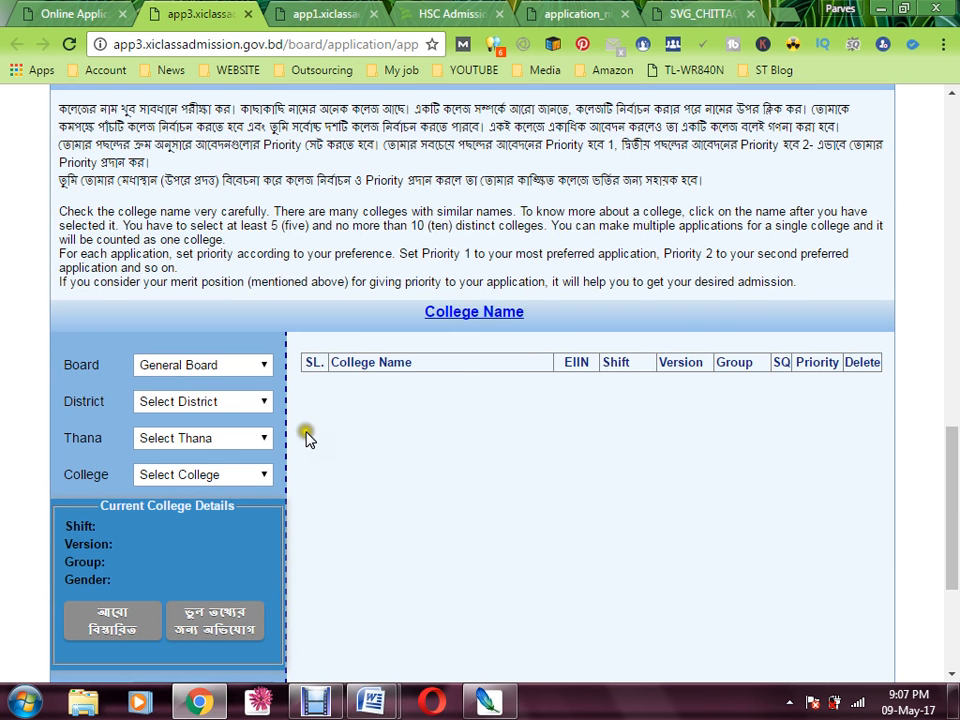
left_click(240, 366)
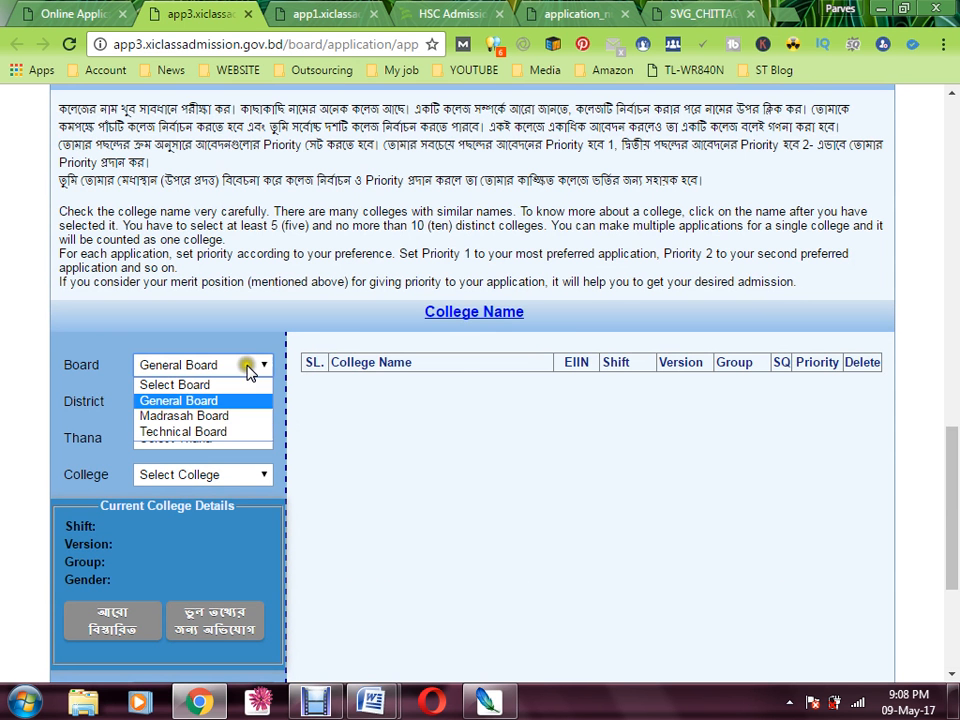
left_click(155, 402)
left_click(157, 368)
key("Down")
key("Down")
left_click(168, 370)
Pick Chittagong as the district and check its thana list
left_click(201, 402)
left_click(202, 403)
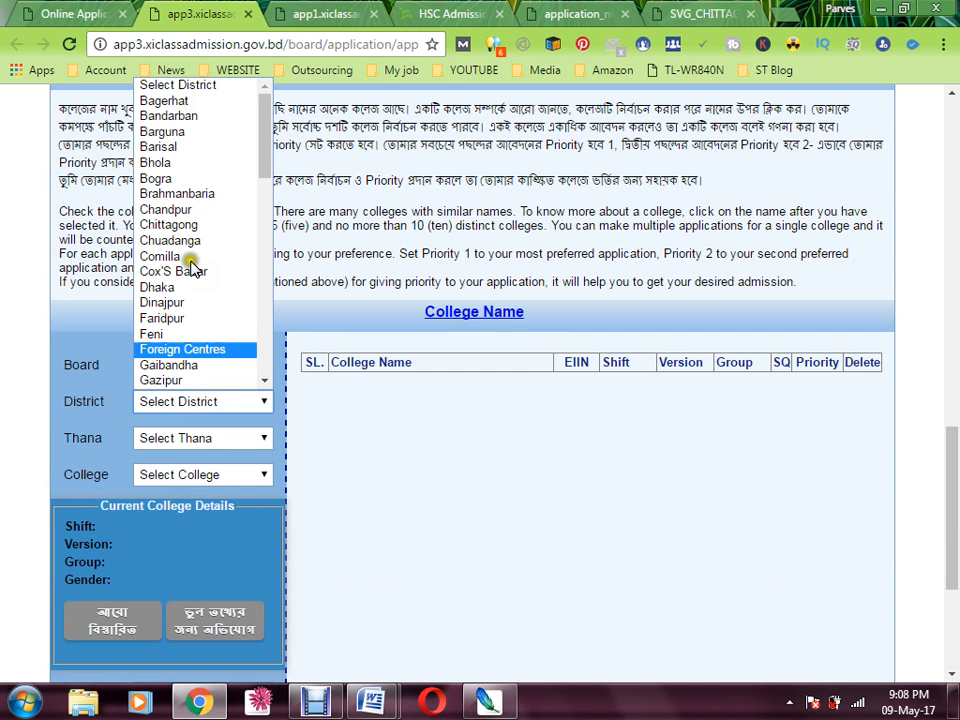
left_click(199, 156)
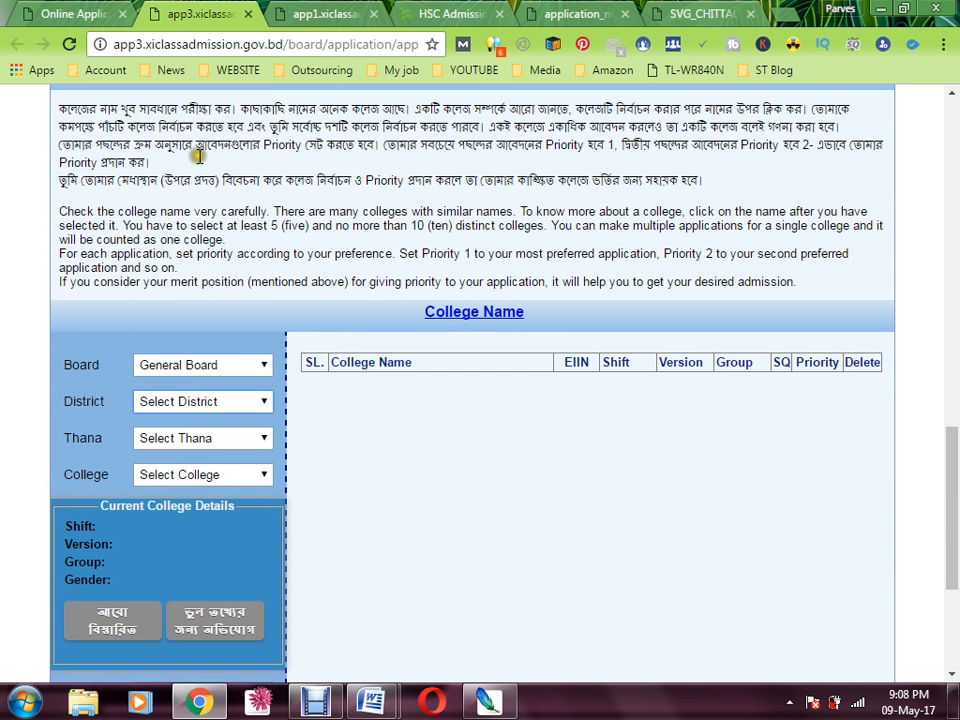
left_click(200, 226)
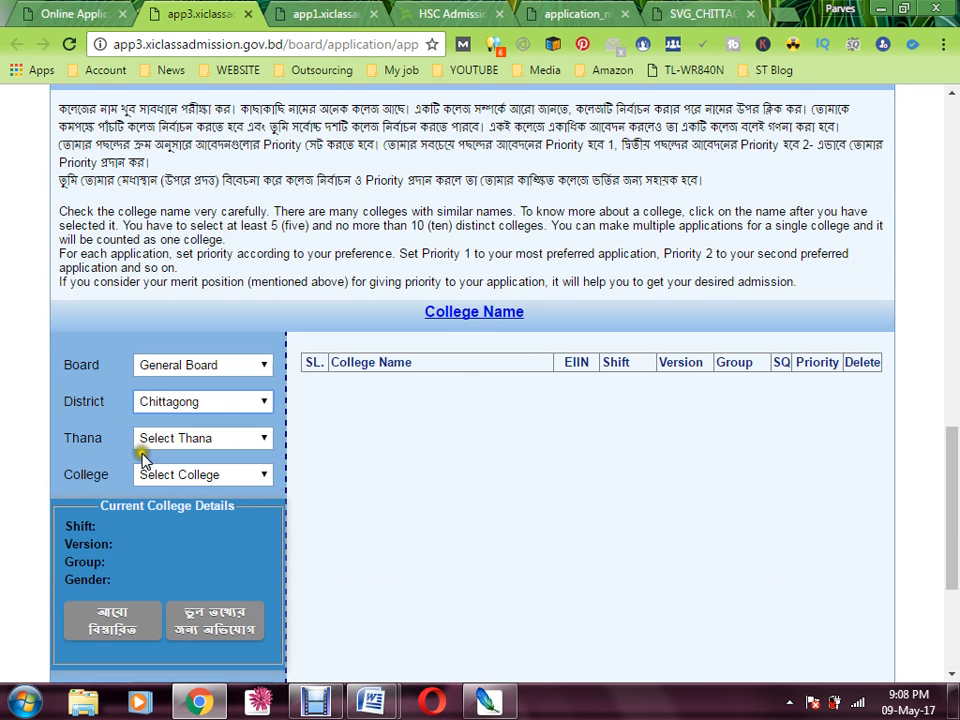
left_click(197, 438)
left_click(219, 442)
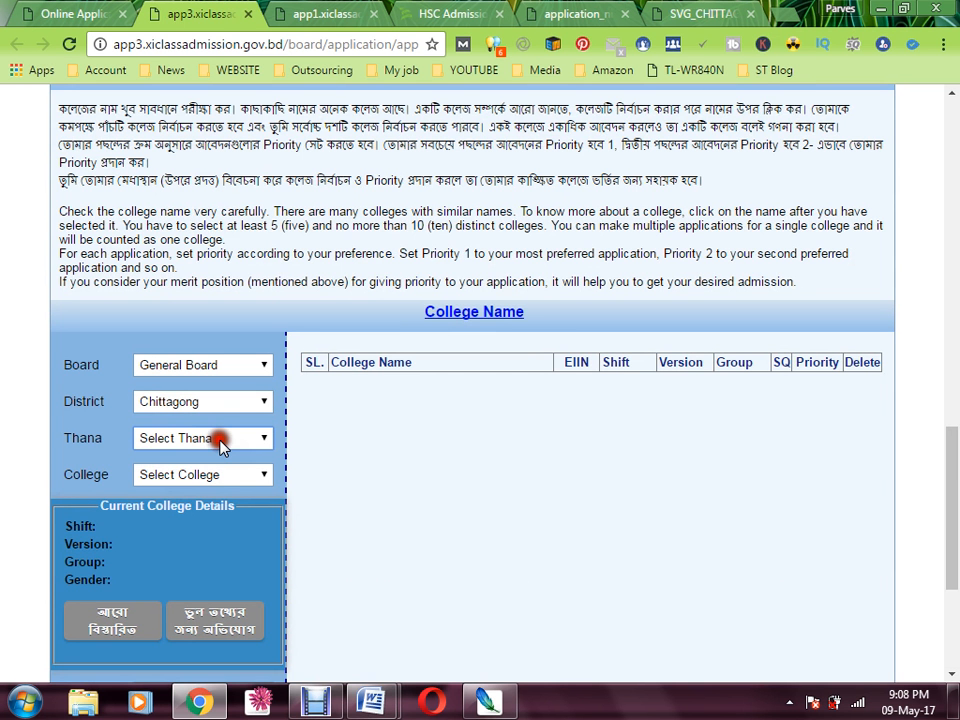
left_click(259, 440)
left_click(256, 442)
left_click(260, 396)
left_click(246, 411)
left_click(184, 268)
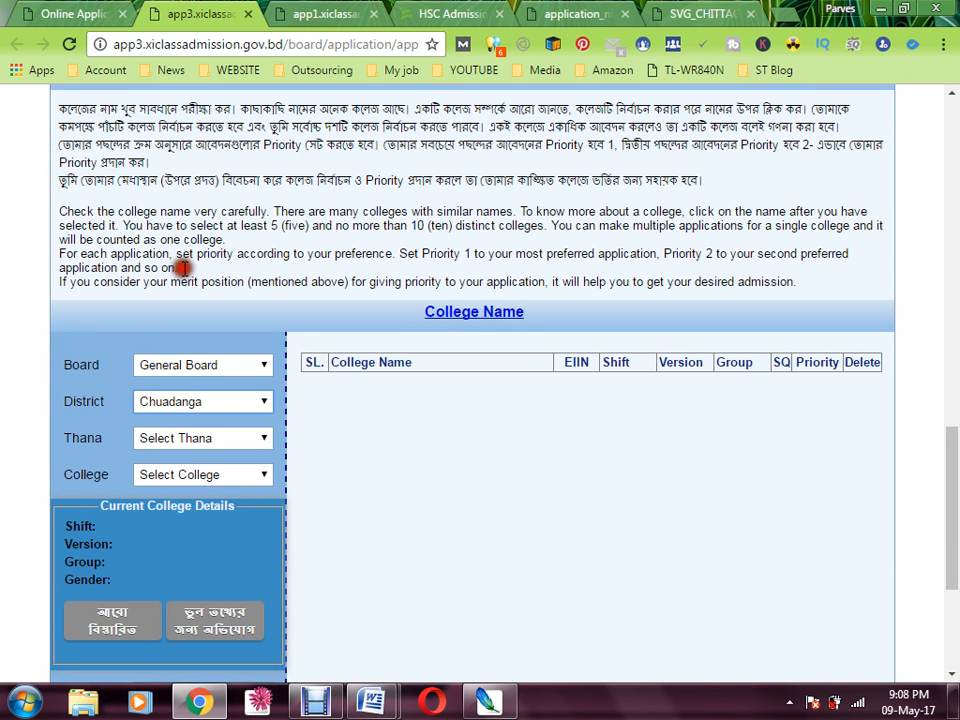
left_click(203, 396)
key("Up")
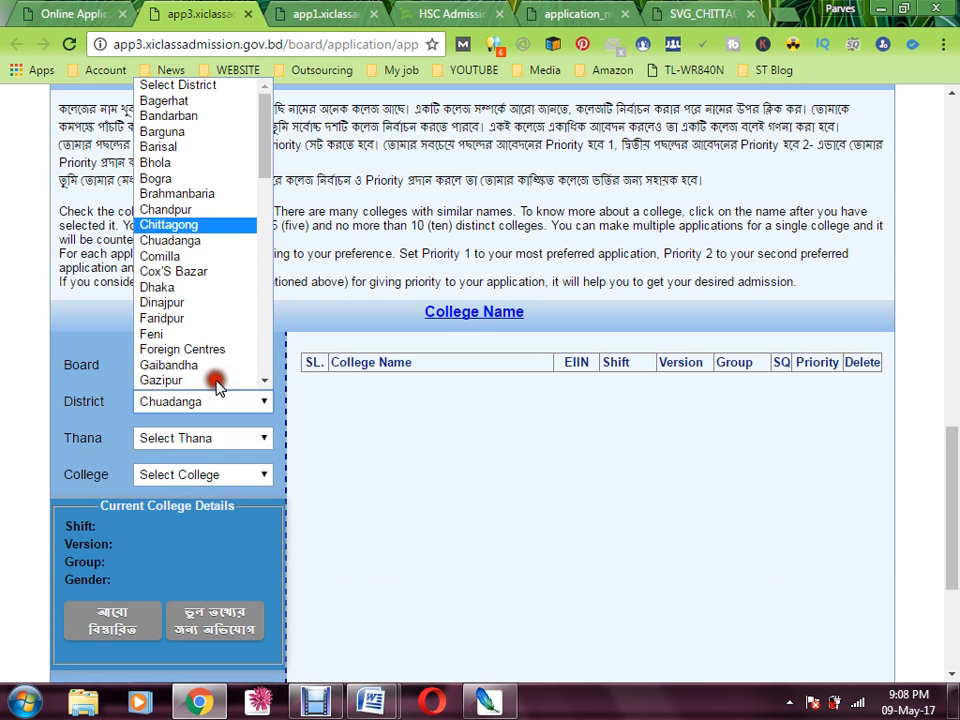
left_click(185, 220)
left_click(208, 438)
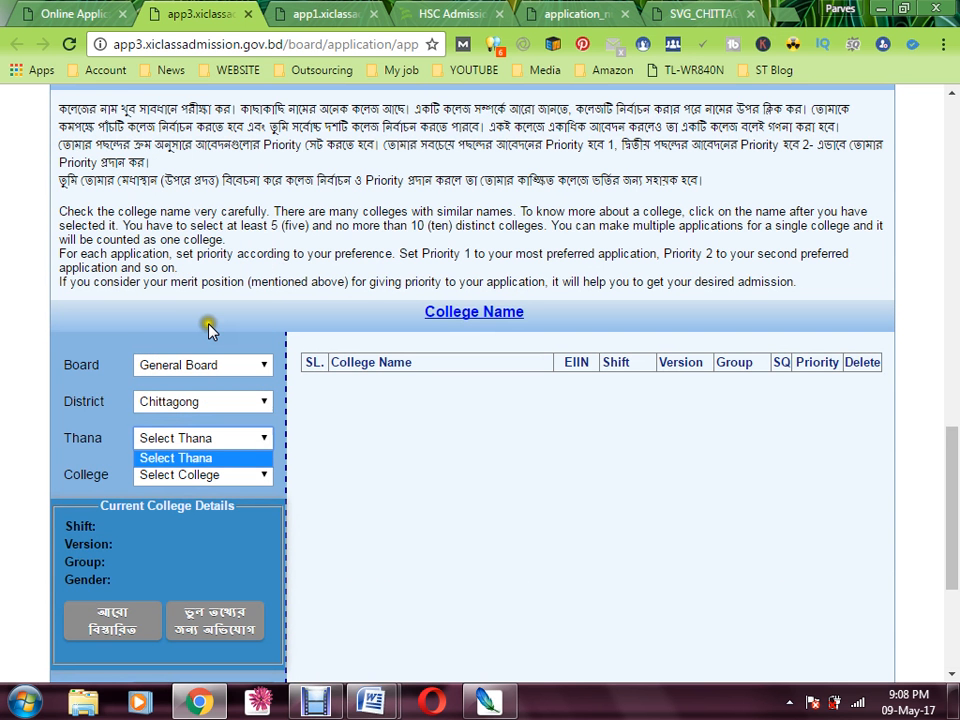
left_click(250, 443)
left_click(256, 472)
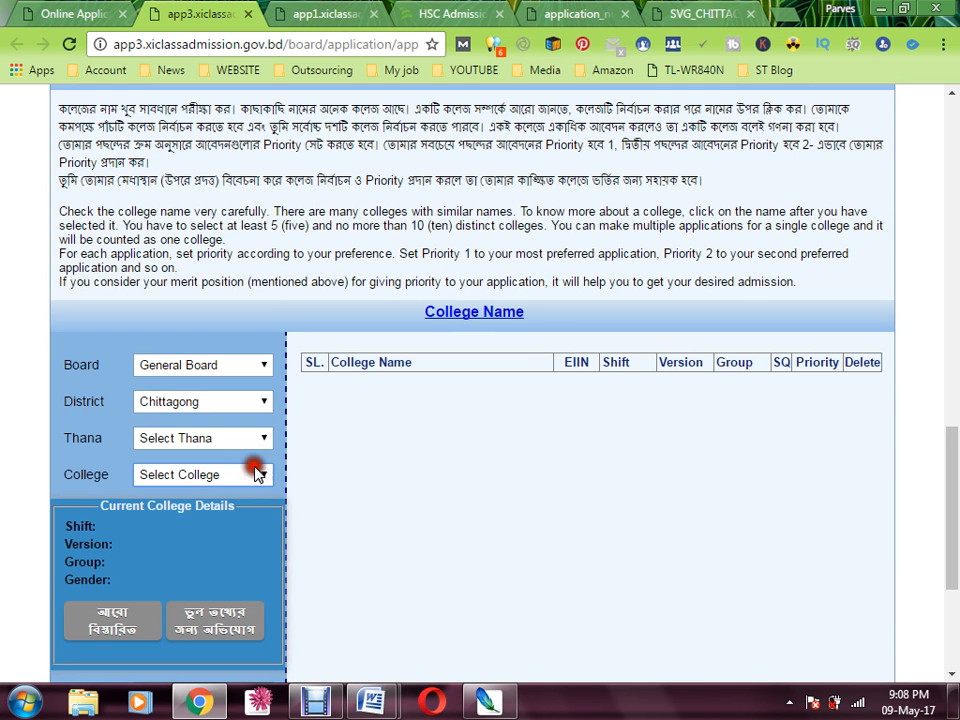
Re-pick the district after trying Bhola and Chuadanga, settling on Chittagong
left_click(255, 402)
left_click(245, 392)
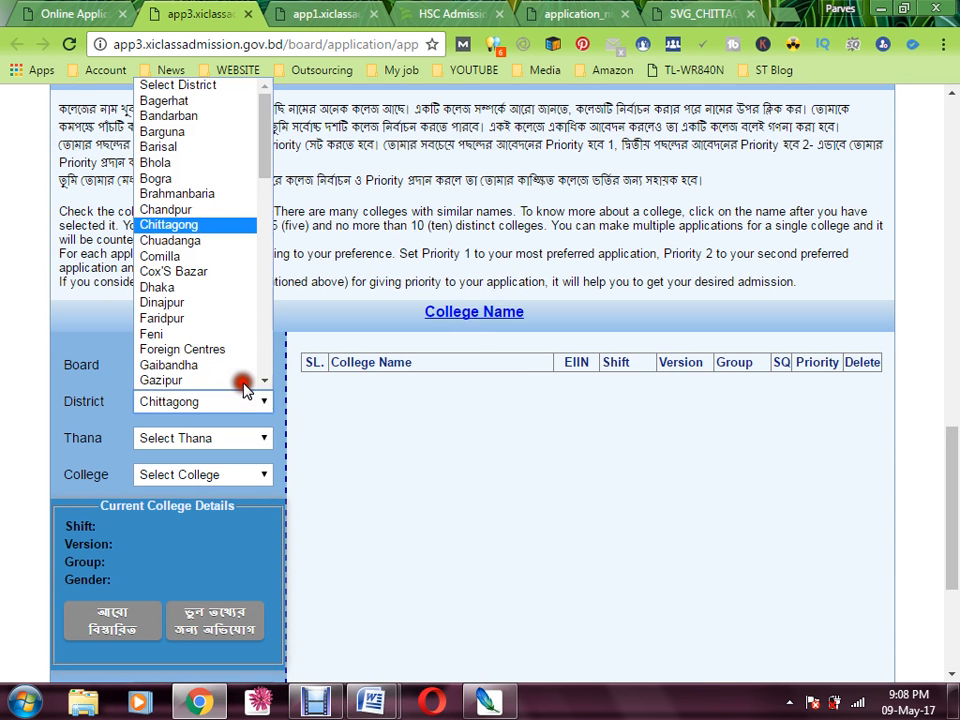
left_click(190, 190)
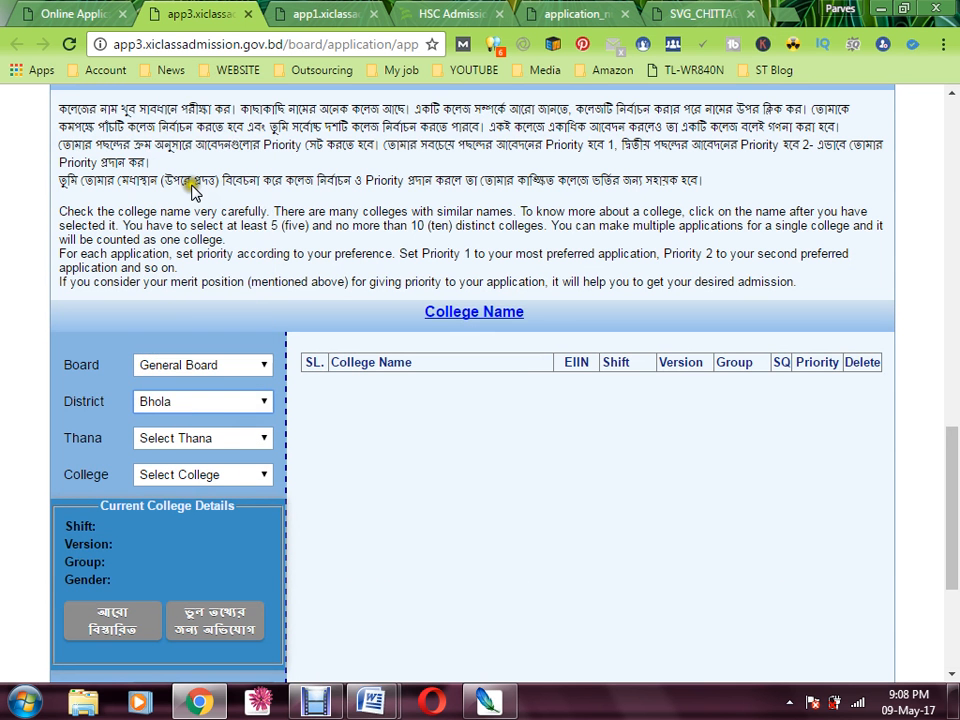
left_click(195, 392)
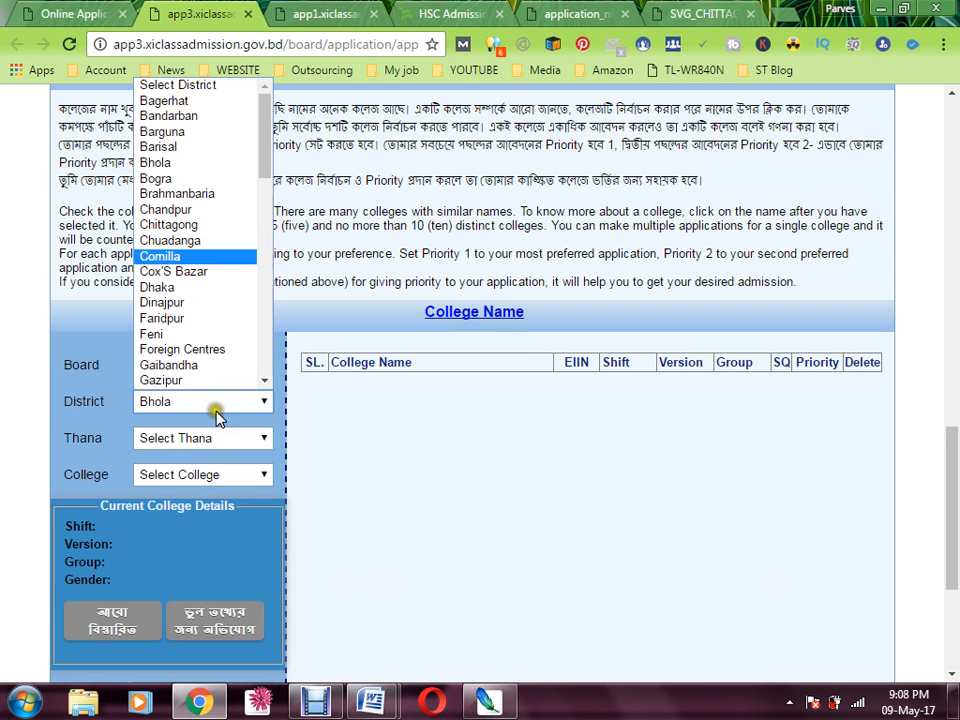
left_click(190, 241)
left_click(196, 400)
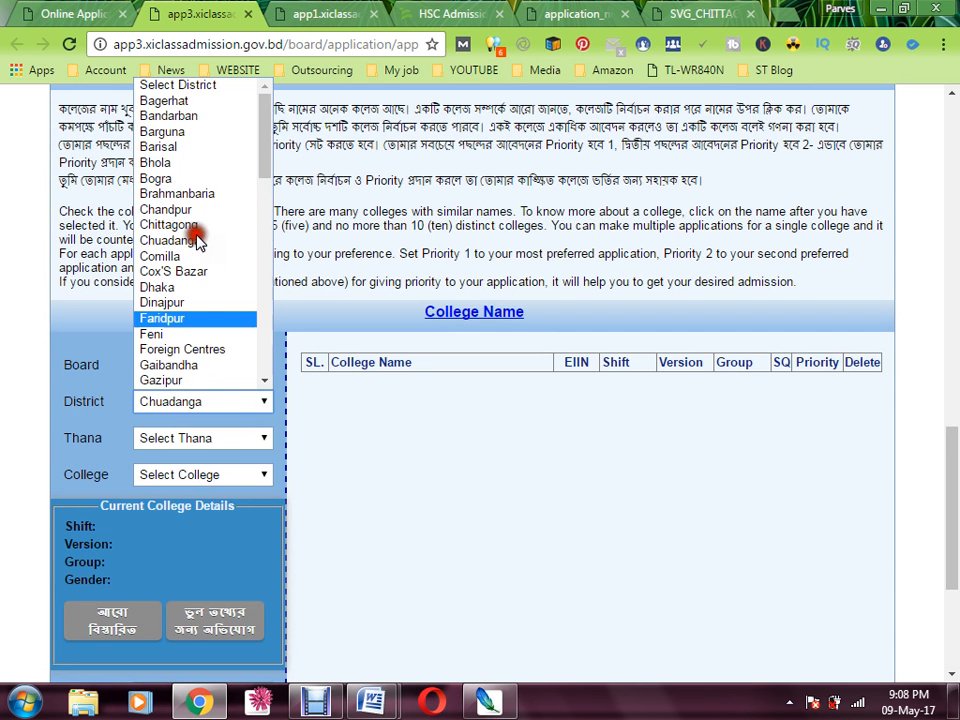
left_click(197, 230)
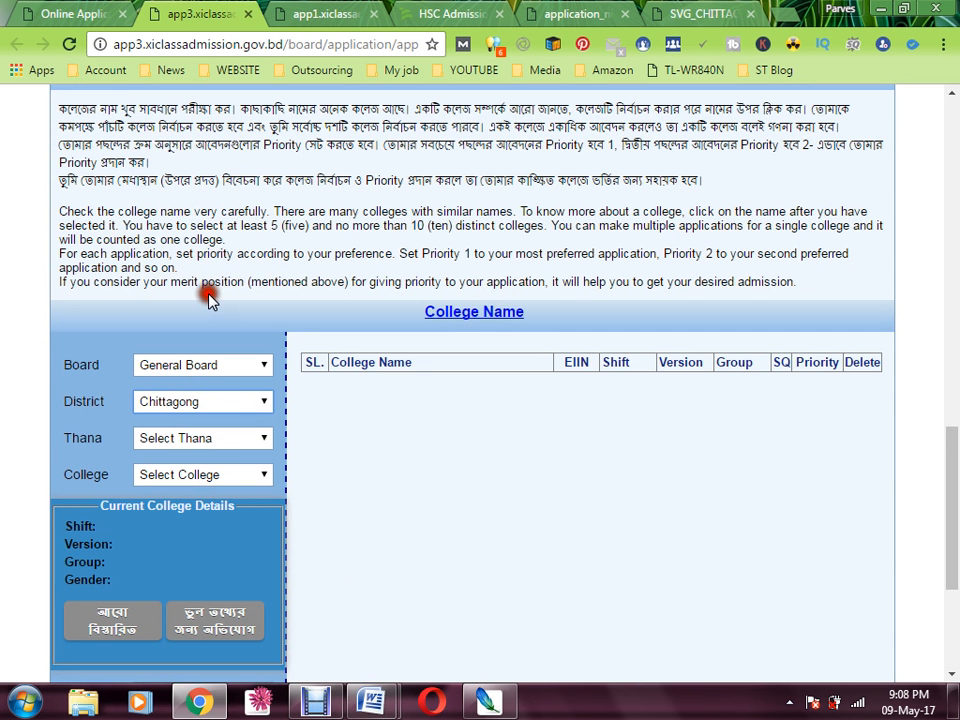
left_click(229, 441)
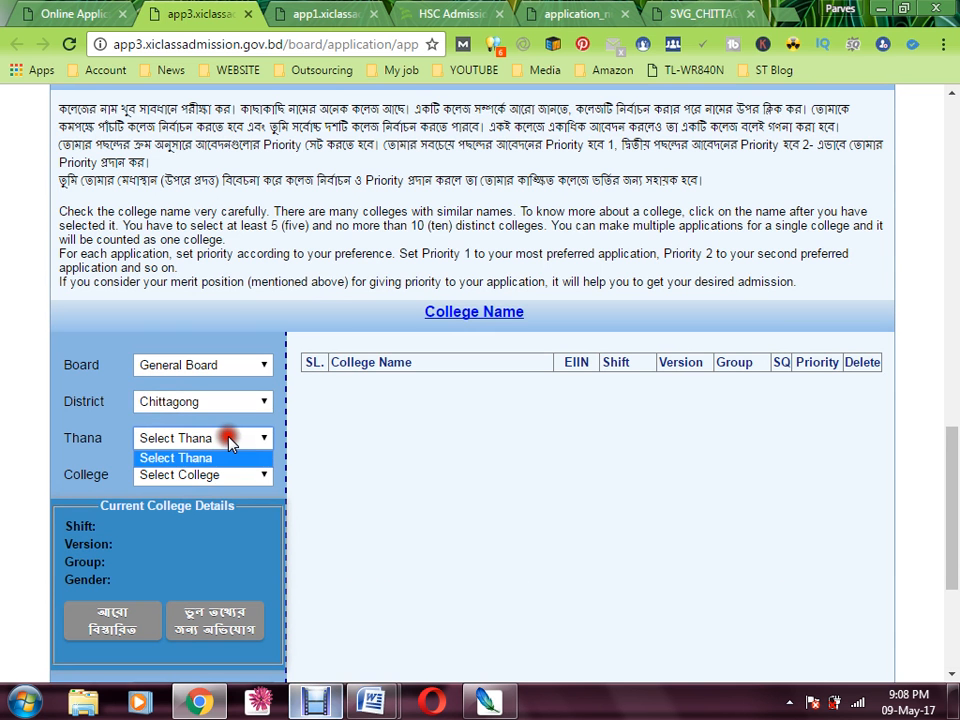
left_click(313, 690)
left_click(316, 703)
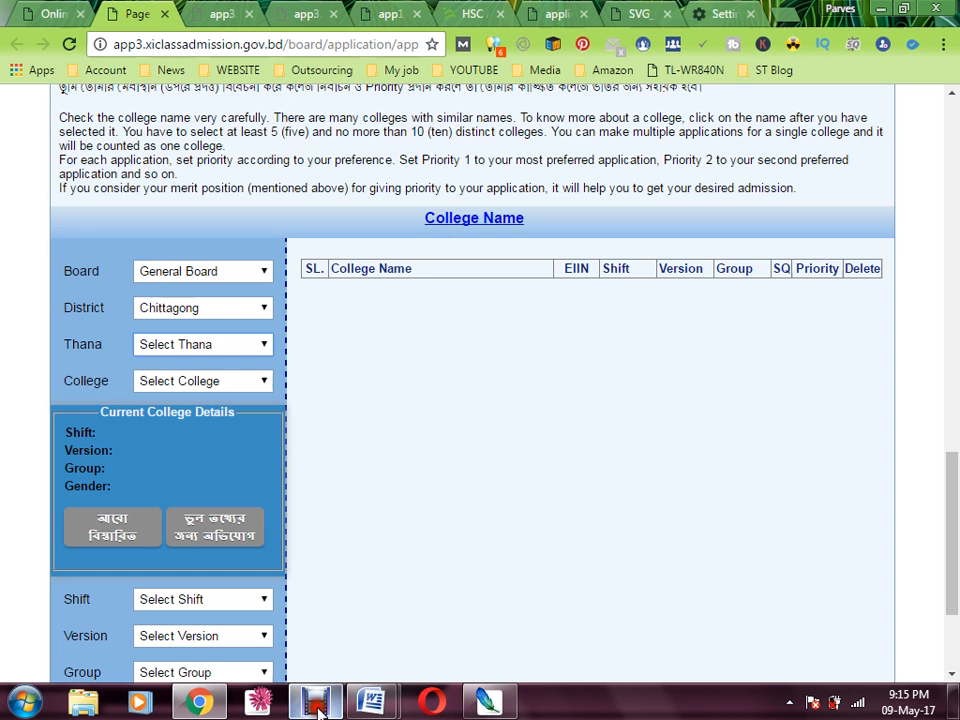
Check the PDF college list, then choose Chawk Bazar as the thana
left_click(232, 345)
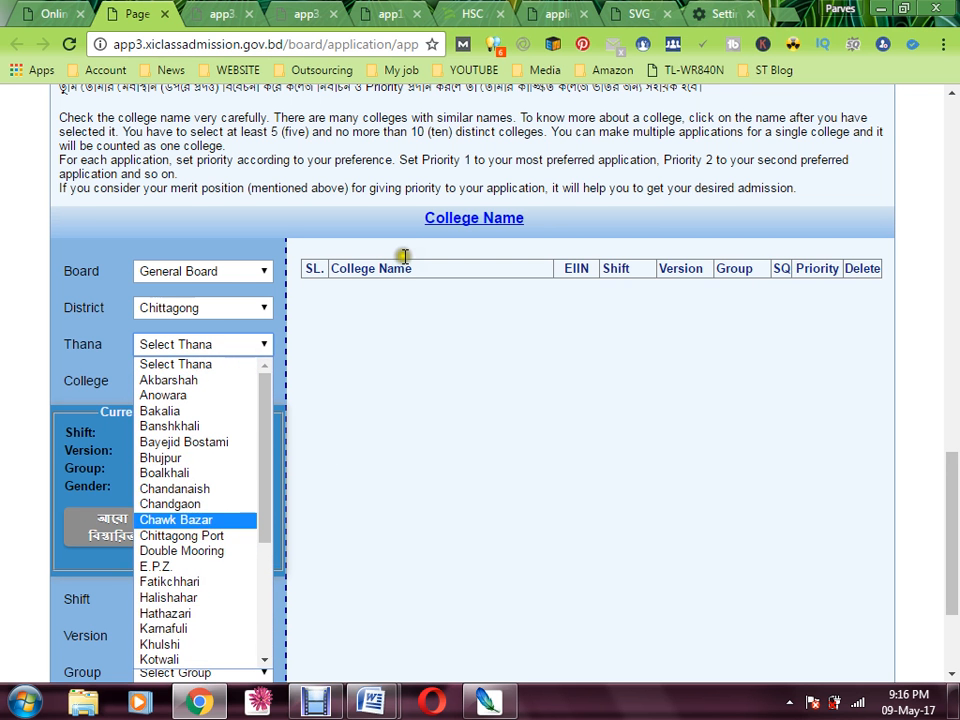
left_click(640, 13)
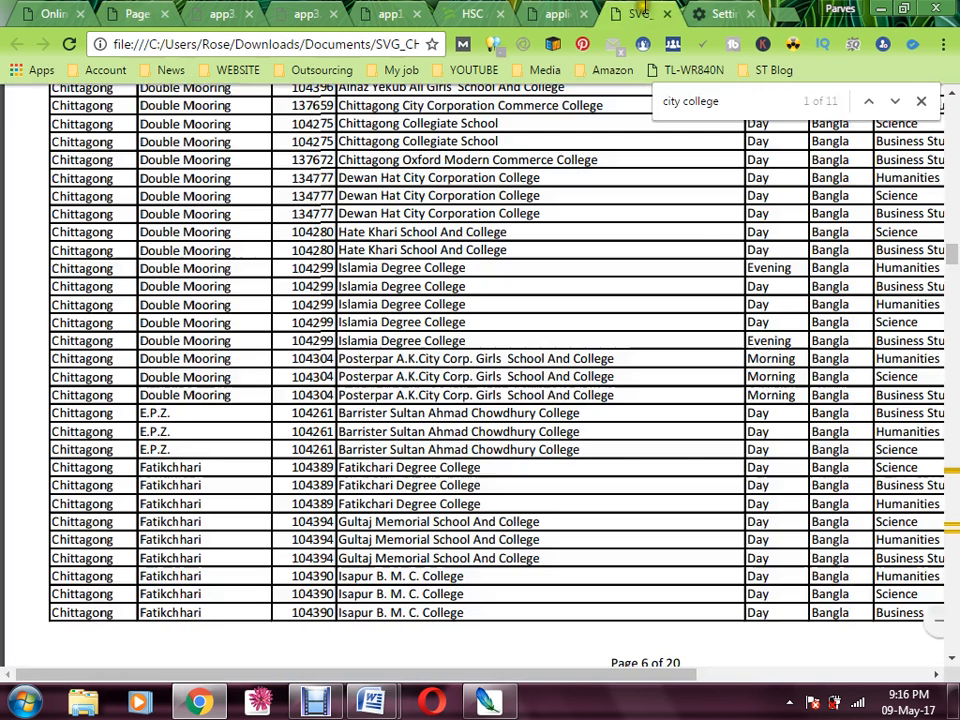
left_click(293, 233)
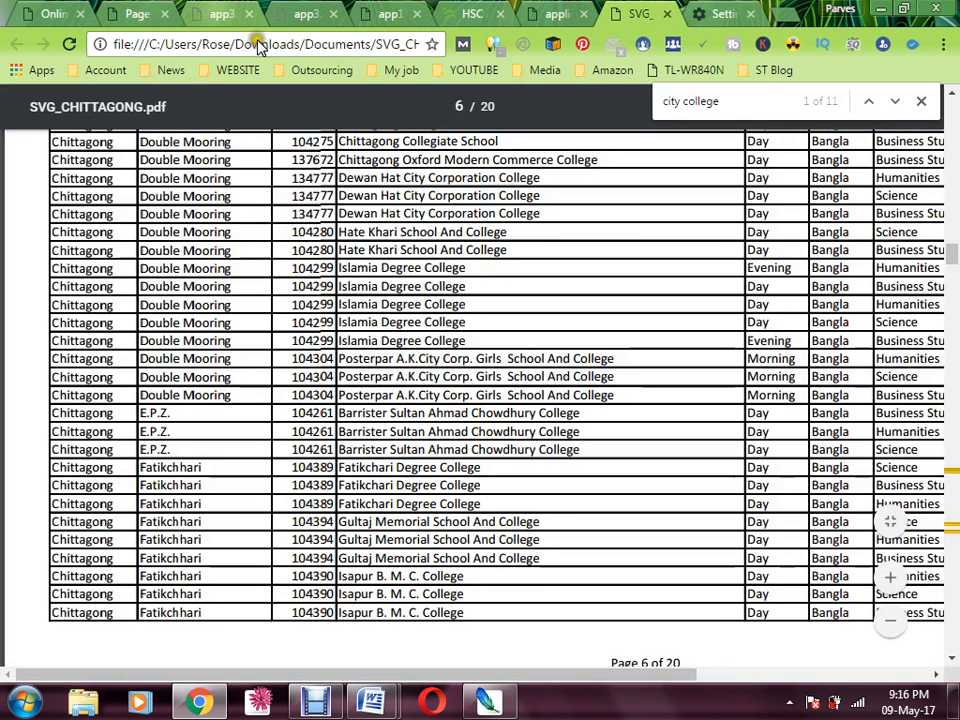
left_click(217, 14)
left_click(140, 14)
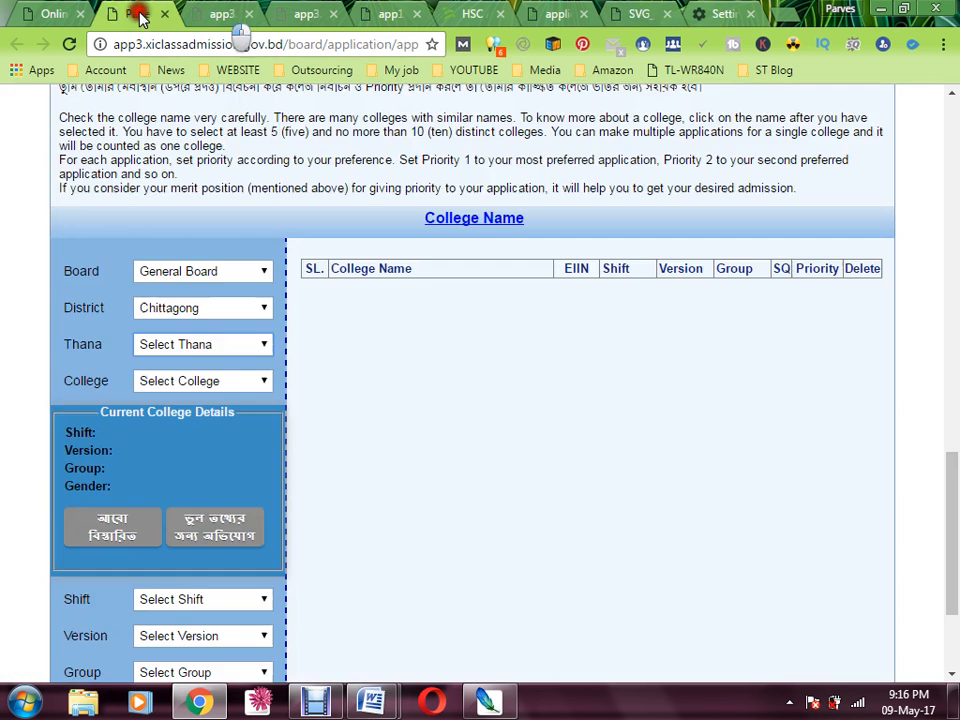
left_click(215, 350)
left_click(195, 520)
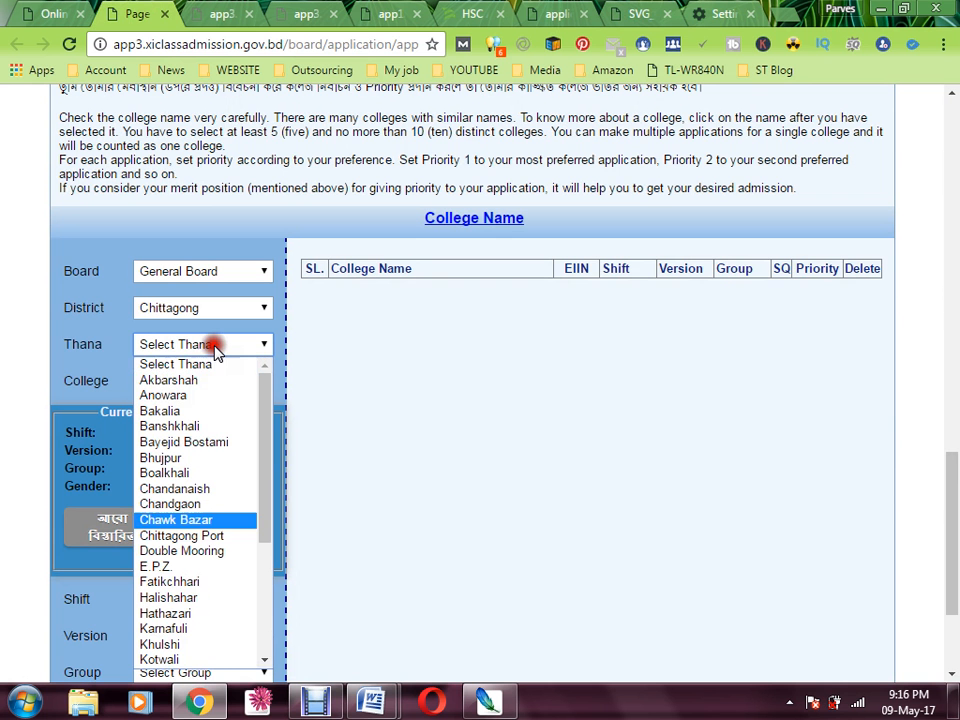
scroll(212, 528, "down", 4)
key("k")
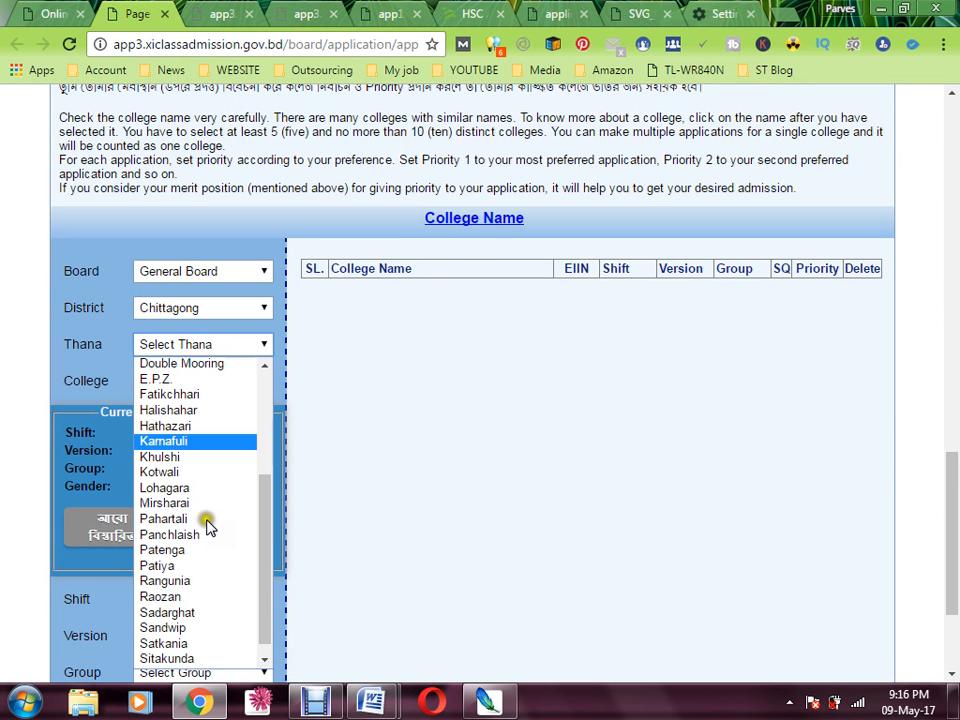
scroll(207, 527, "down", 1)
scroll(218, 463, "up", 5)
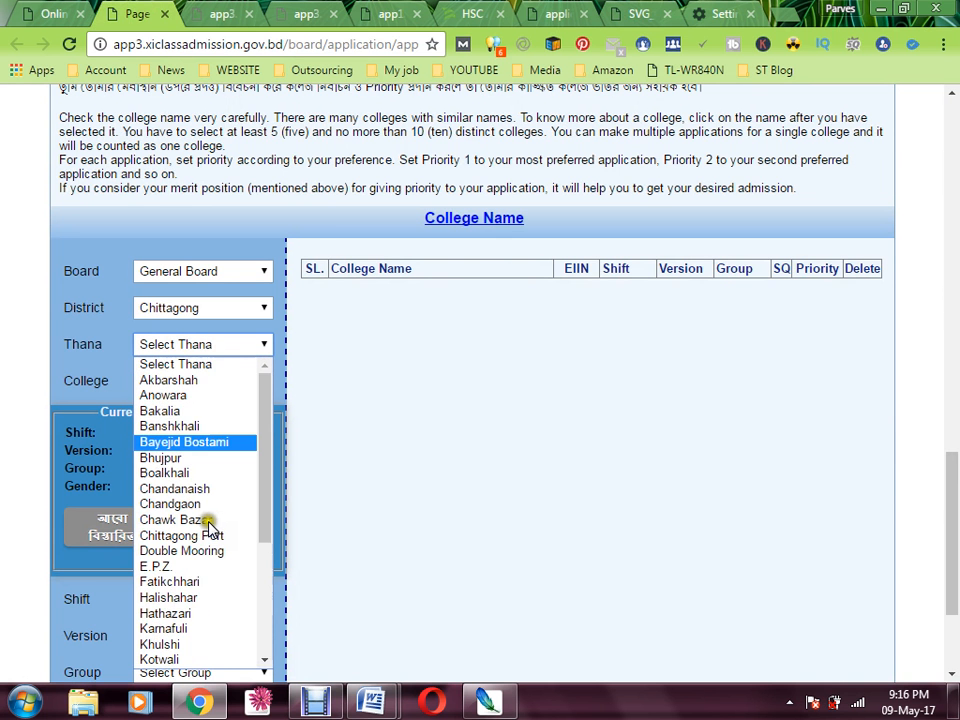
left_click(200, 520)
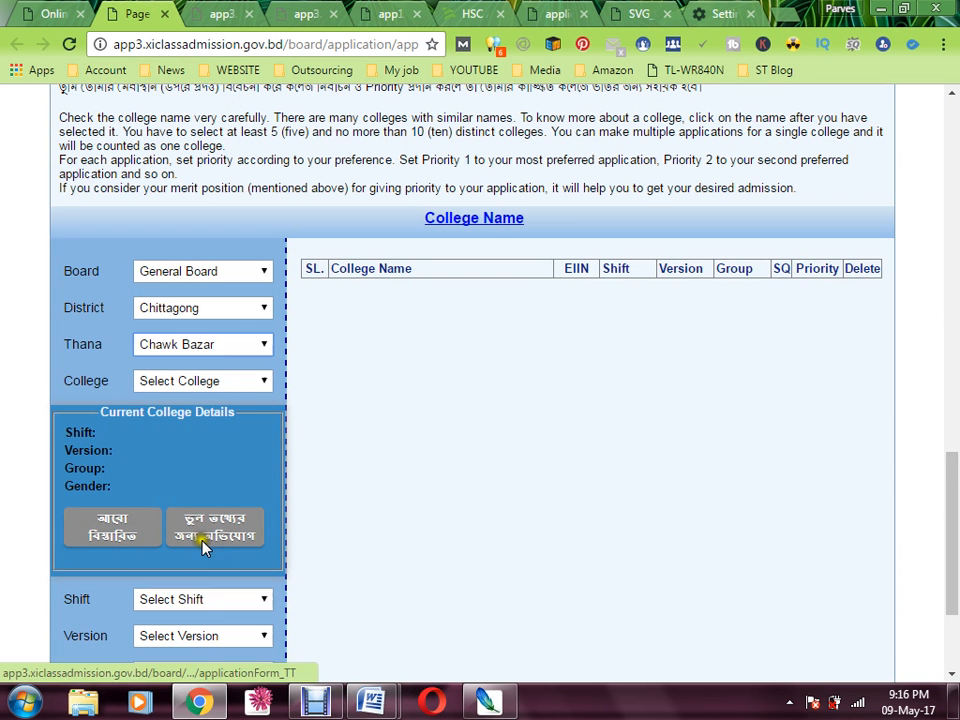
Add Chittagong College [104532] as a Day, Bangla, Science choice at priority 1
left_click(215, 381)
left_click(231, 417)
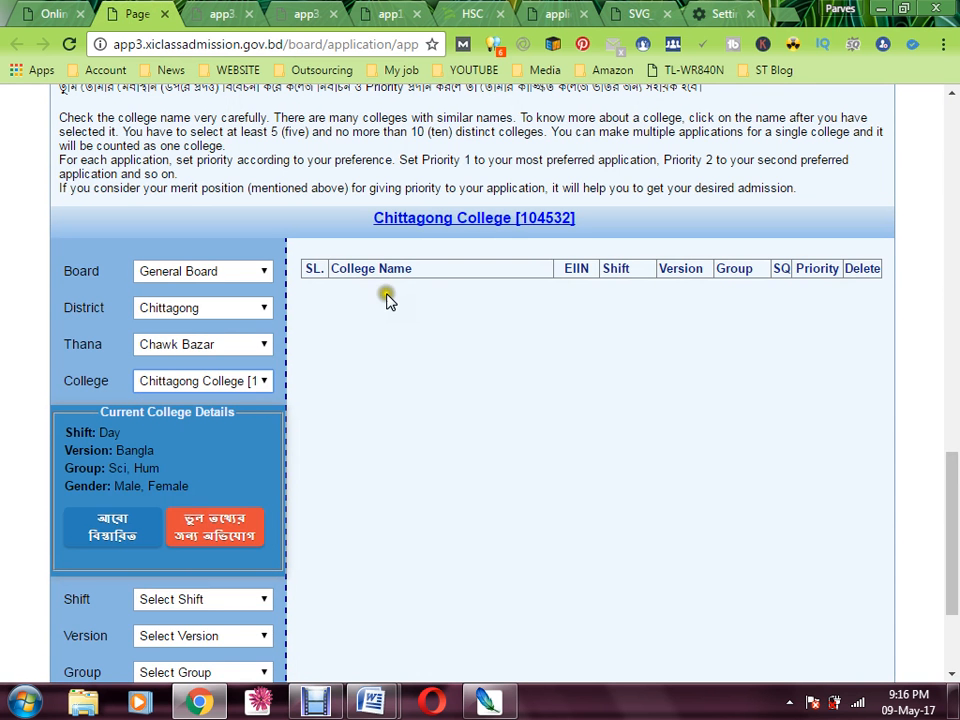
scroll(300, 400, "down", 2)
left_click(203, 411)
left_click(196, 447)
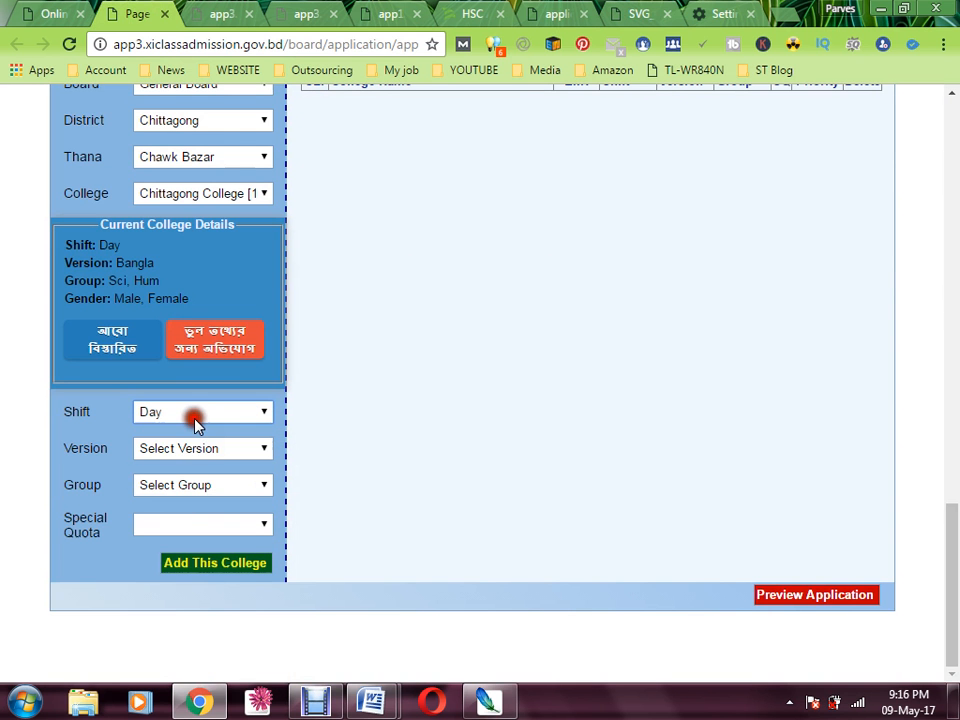
left_click(186, 448)
left_click(184, 483)
left_click(184, 486)
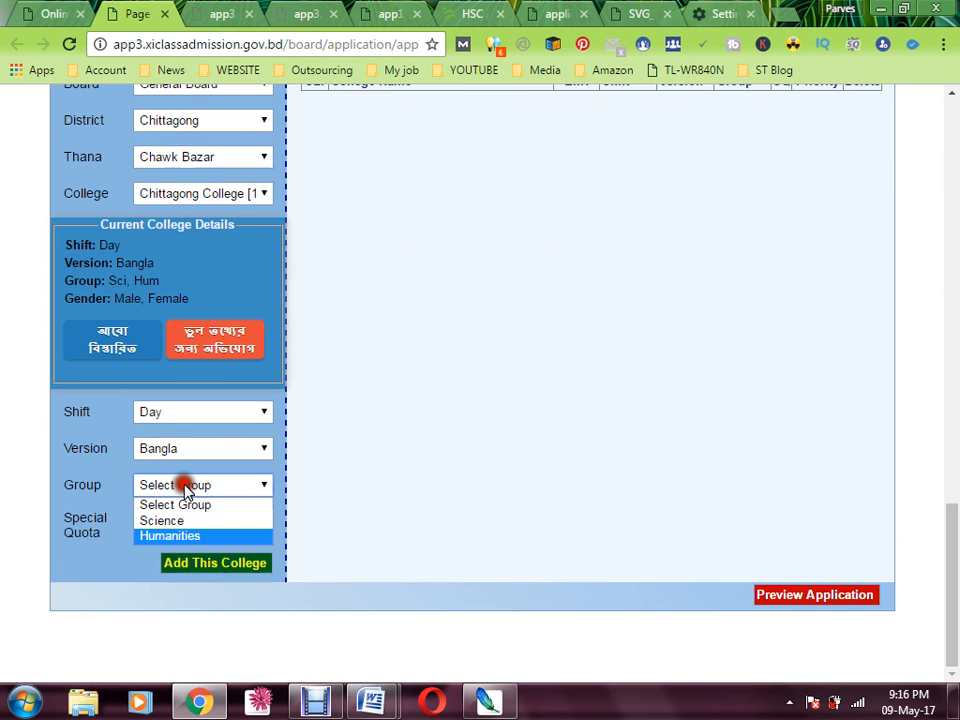
left_click(183, 520)
left_click(198, 563)
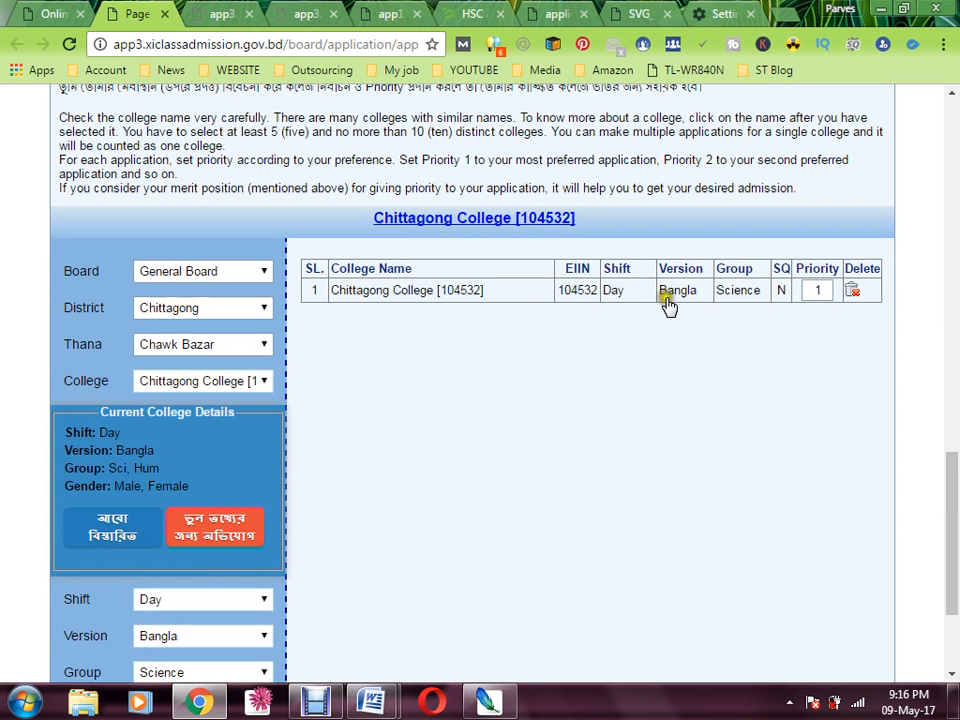
Add Govt. Hazi Muhammad Mohsin College with Day shift and Science group at priority 2
left_click(851, 289)
left_click(213, 376)
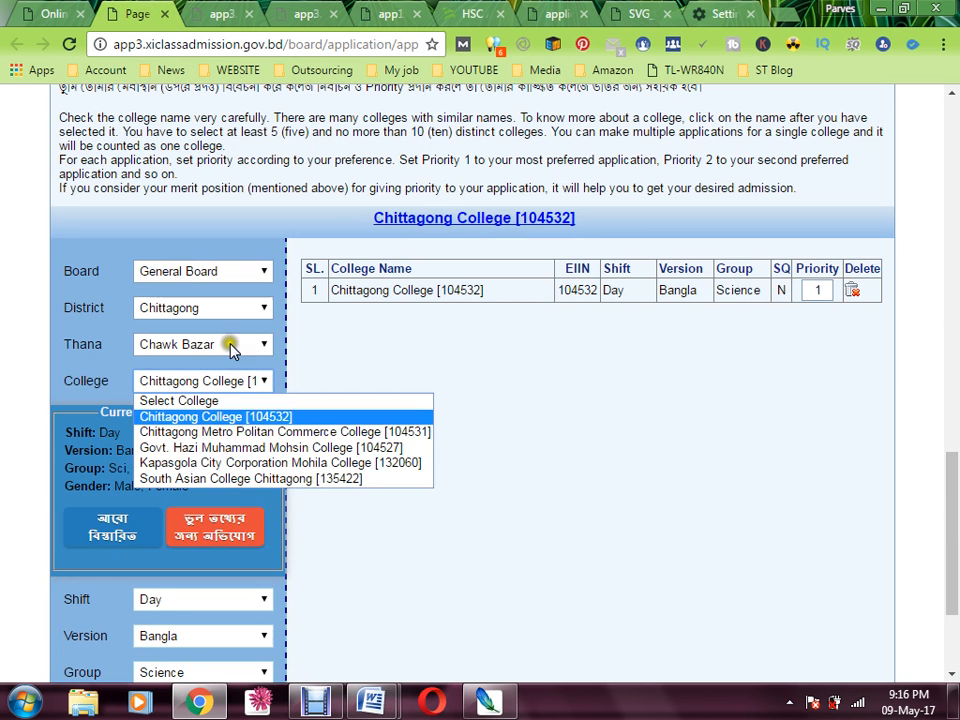
key("Down")
key("Down")
left_click(238, 447)
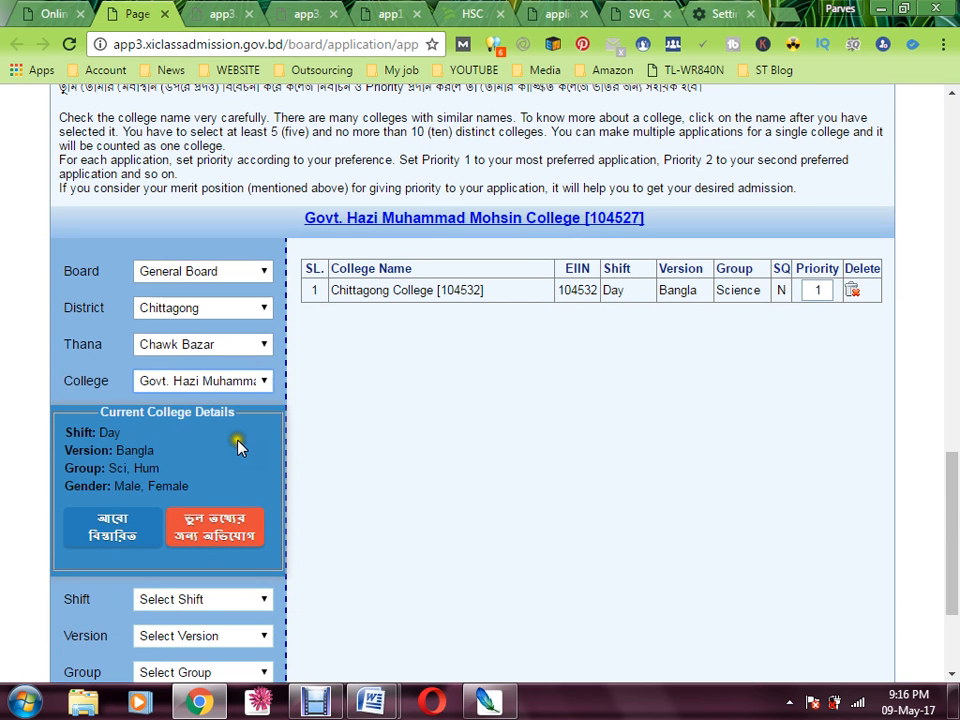
scroll(238, 447, "down", 1)
left_click(226, 507)
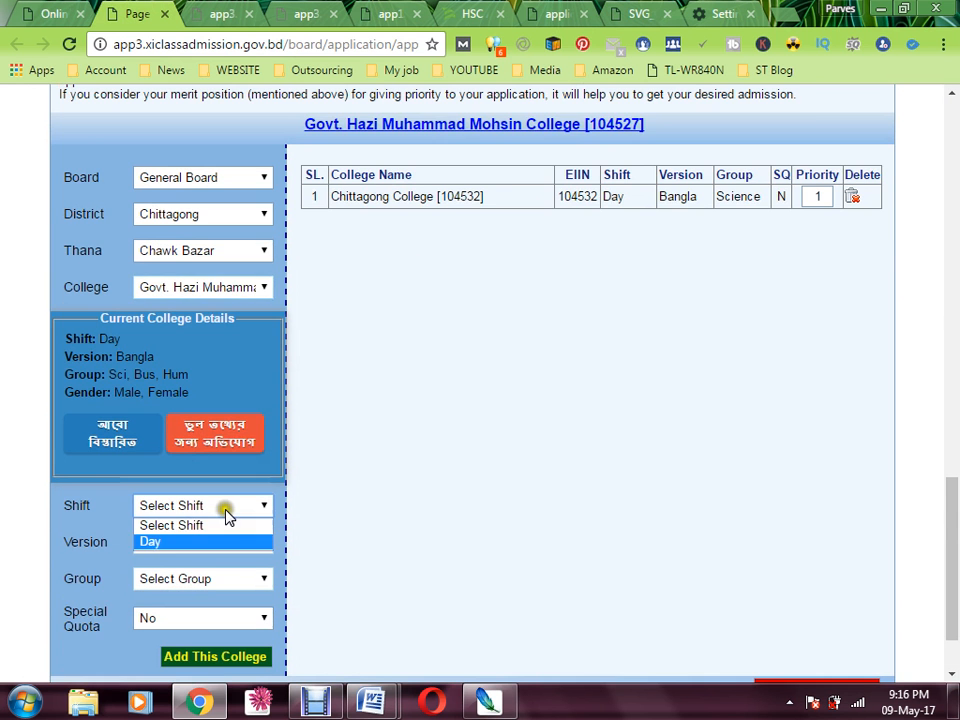
left_click(221, 541)
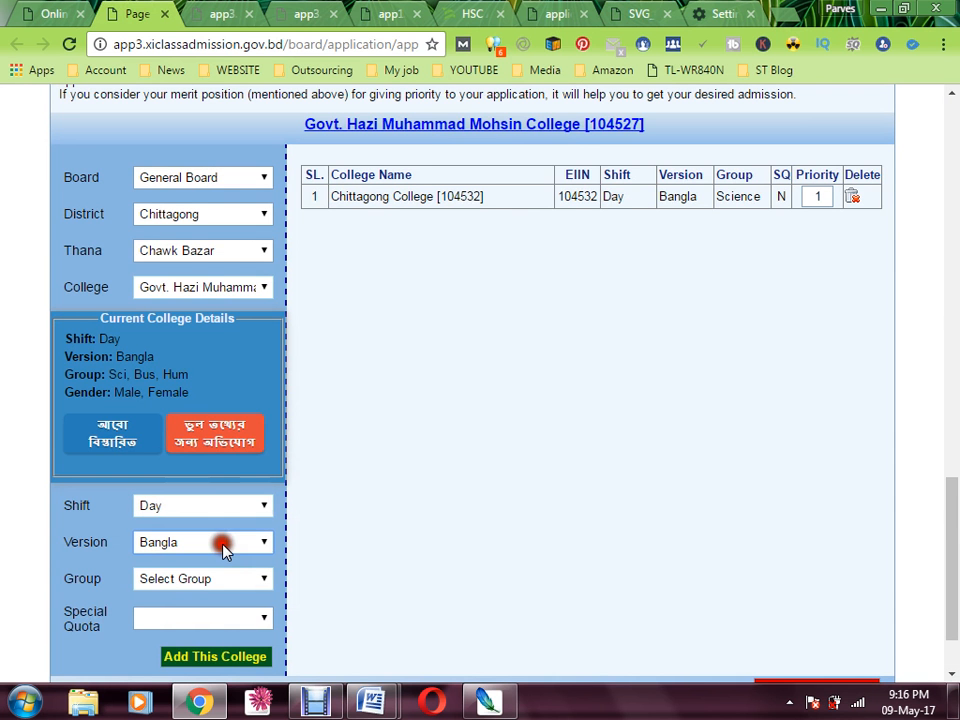
left_click(212, 580)
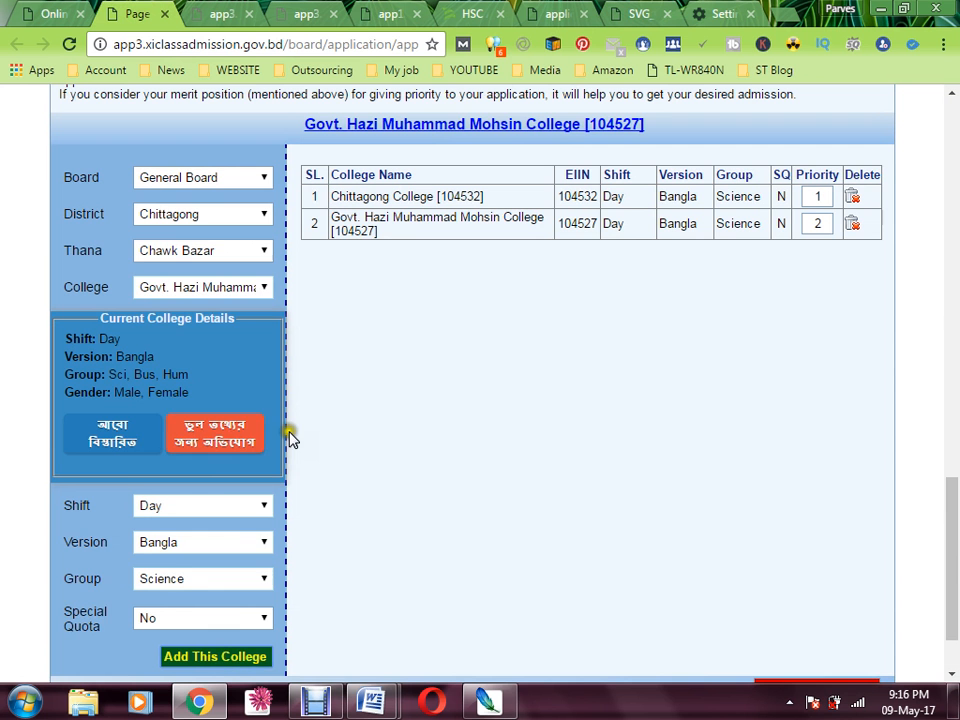
left_click(214, 254)
Under Sadarghat, add Chittagong Govt. City College [104301] as Day, Bangla, Science, priority 3
left_click(228, 252)
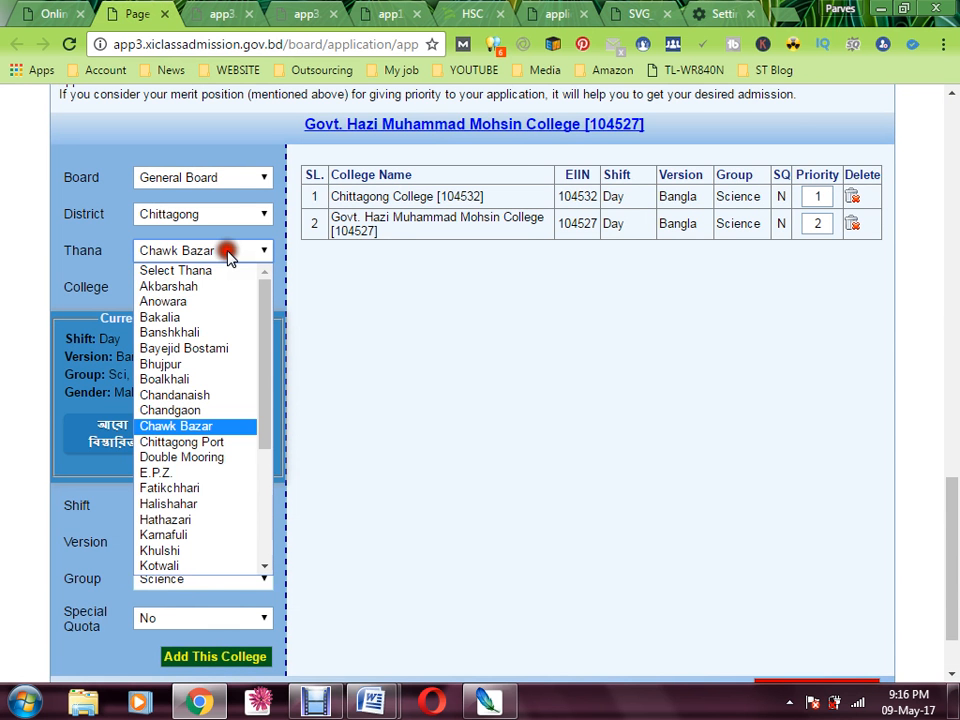
scroll(249, 392, "down", 1)
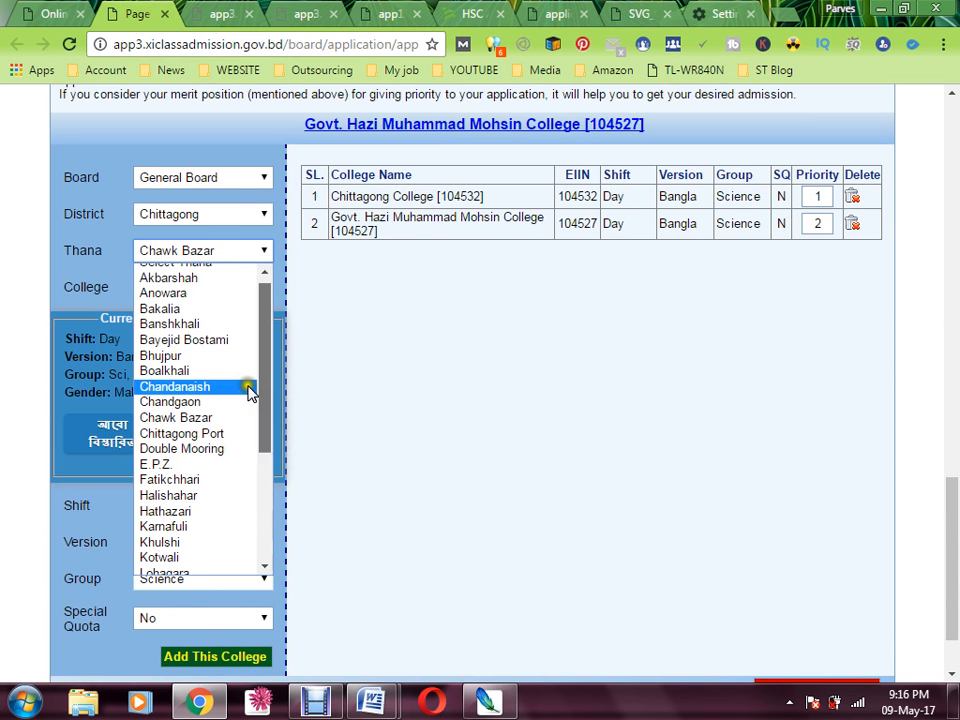
left_click_drag(259, 392, 256, 487)
left_click(225, 535)
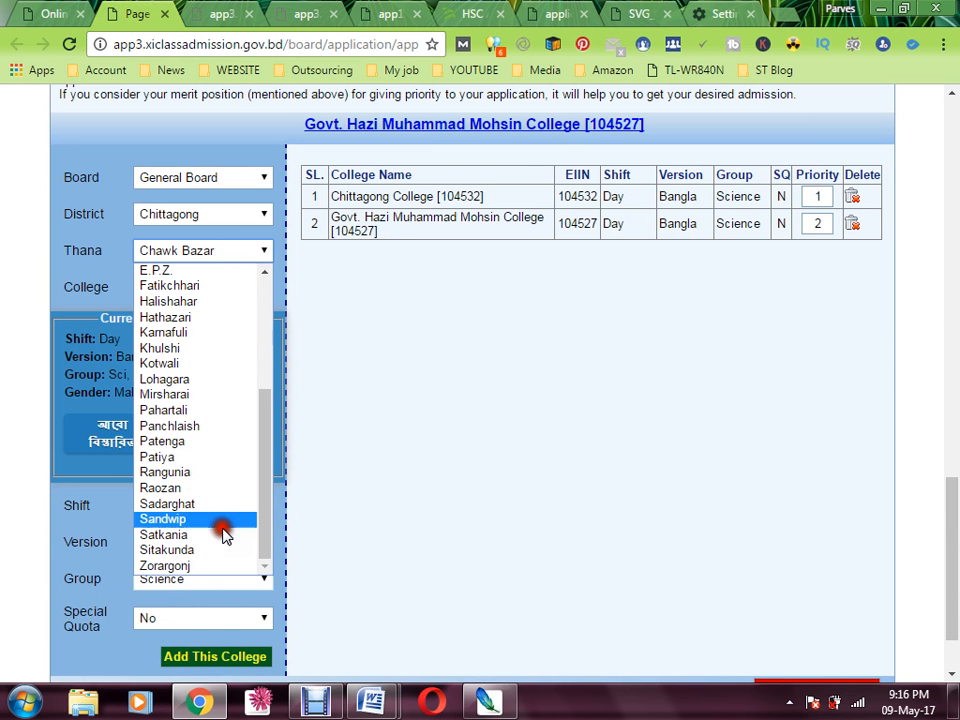
left_click(176, 505)
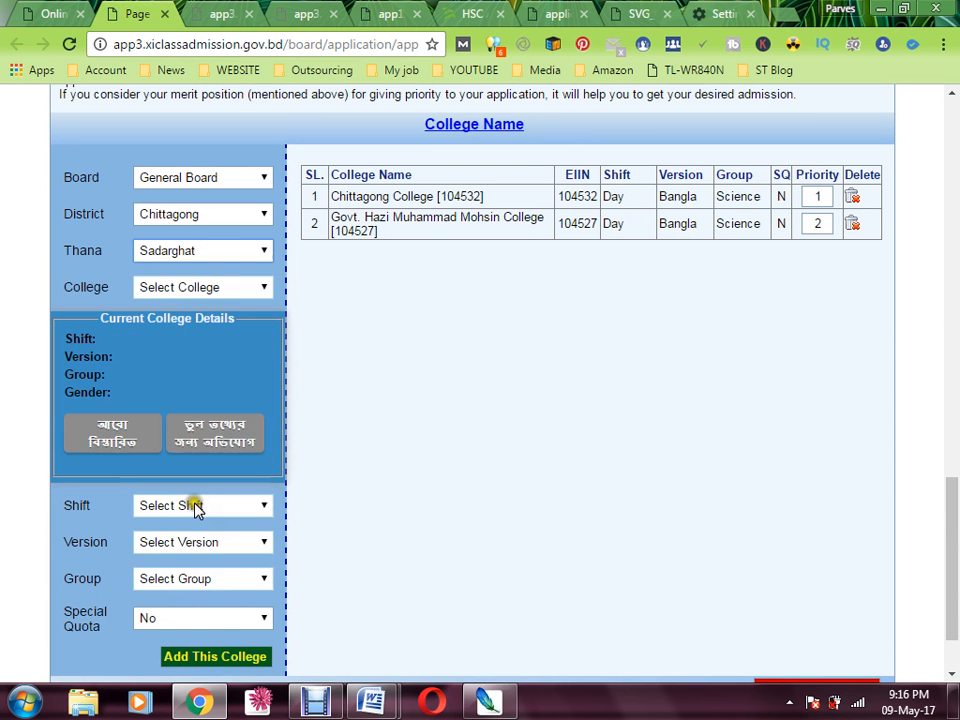
left_click(232, 288)
left_click(240, 322)
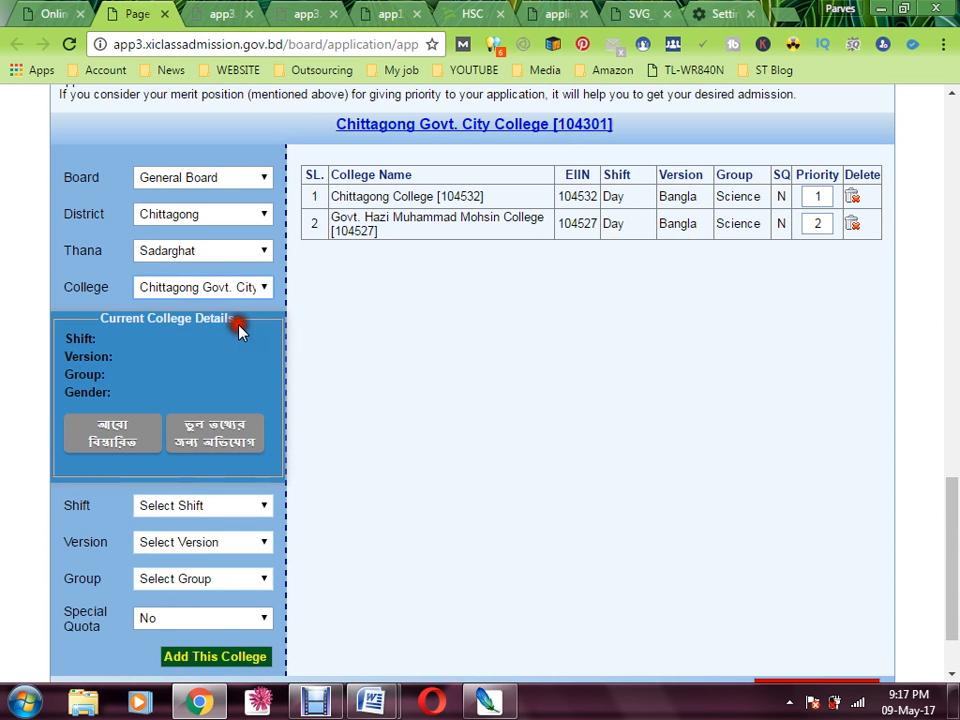
left_click(226, 505)
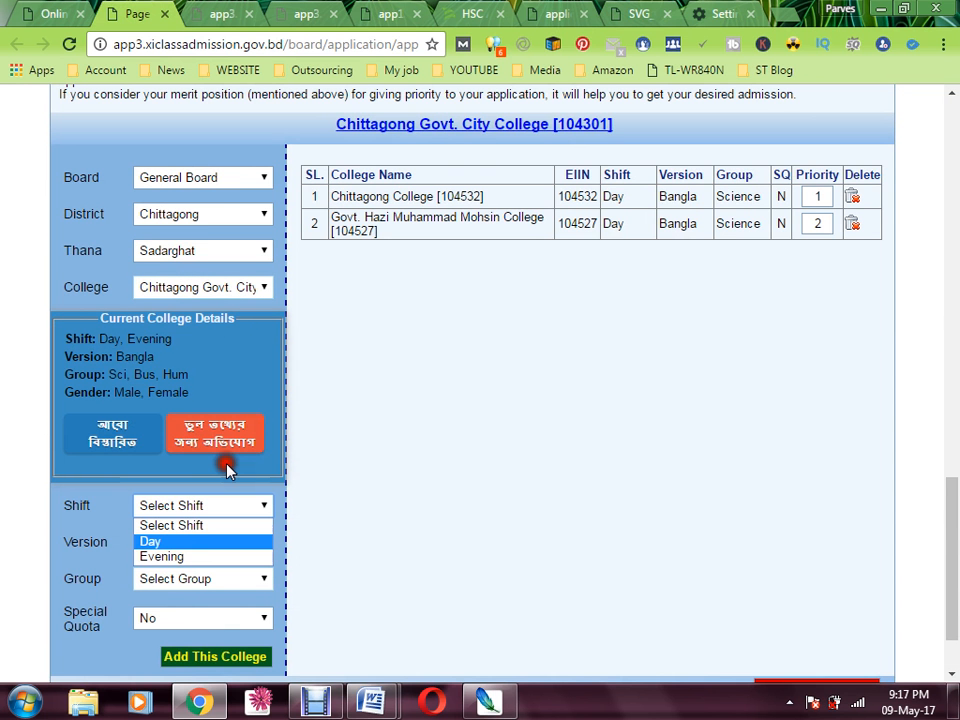
left_click(209, 545)
left_click(209, 542)
key("Down")
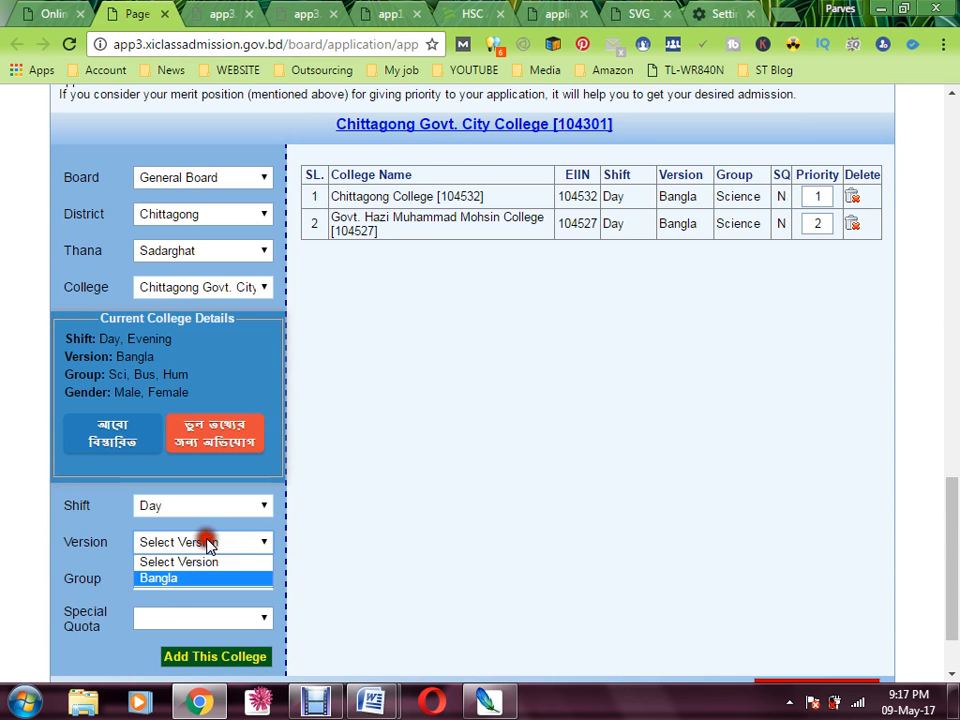
key("Return")
left_click(183, 580)
key("Down")
key("Return")
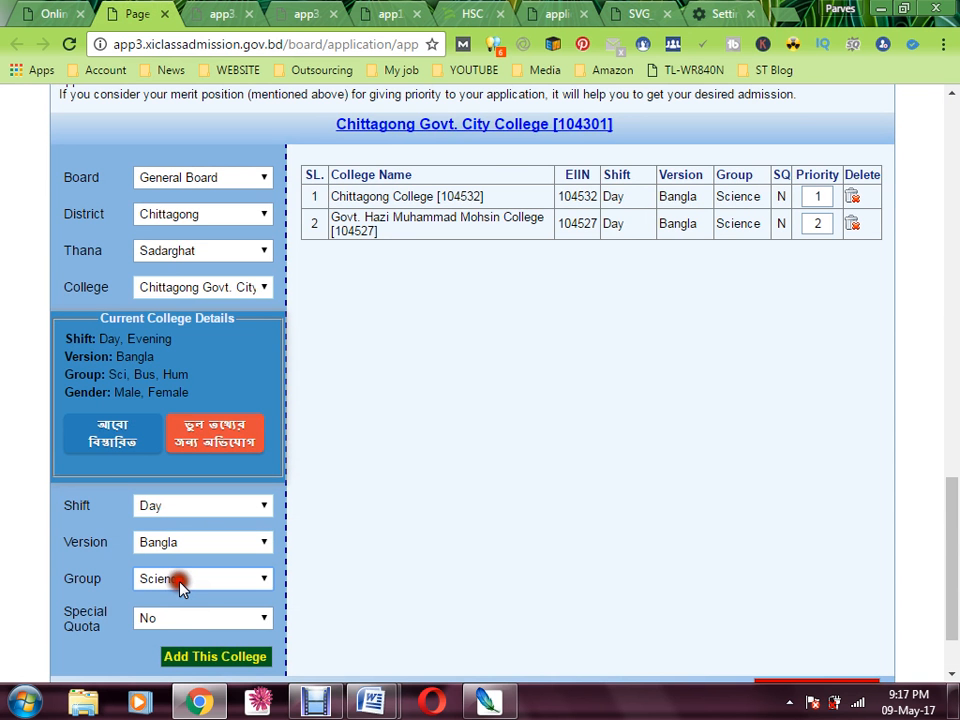
left_click(209, 657)
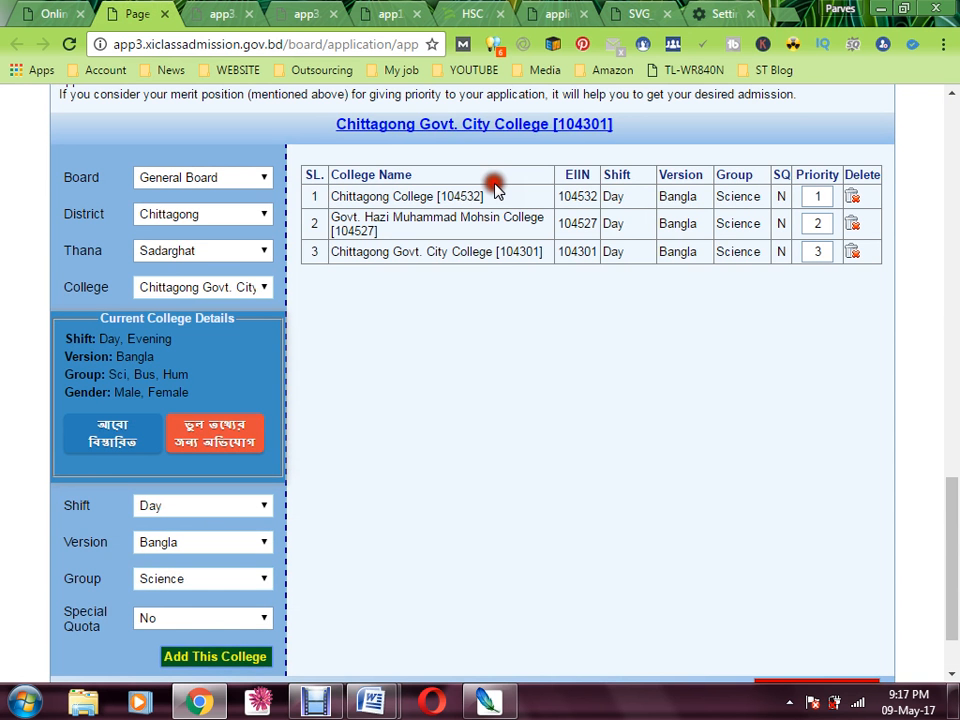
Under Khulshi, add Chittagong Govt. Girls College [104710] as Bangla, Science, priority 4
left_click(242, 250)
scroll(250, 440, "down", 1)
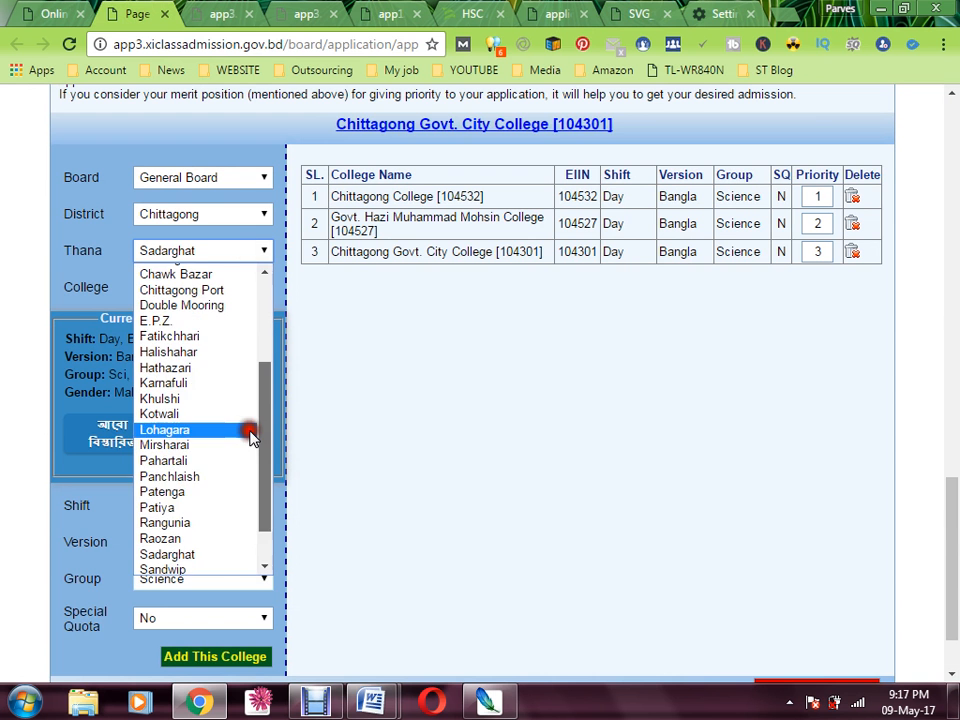
left_click(263, 449)
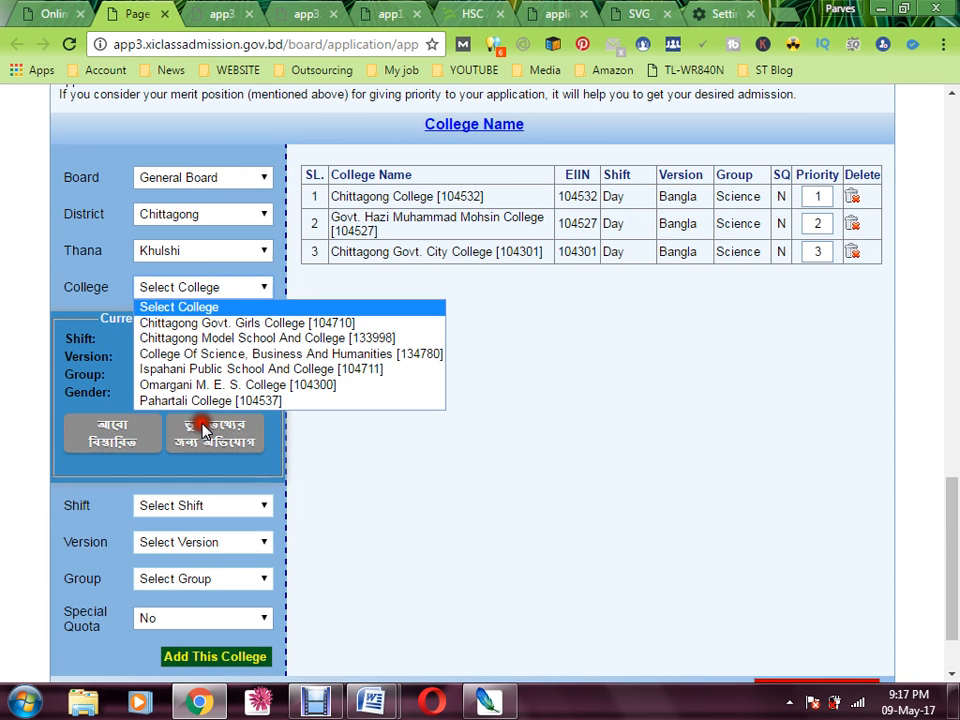
left_click(230, 324)
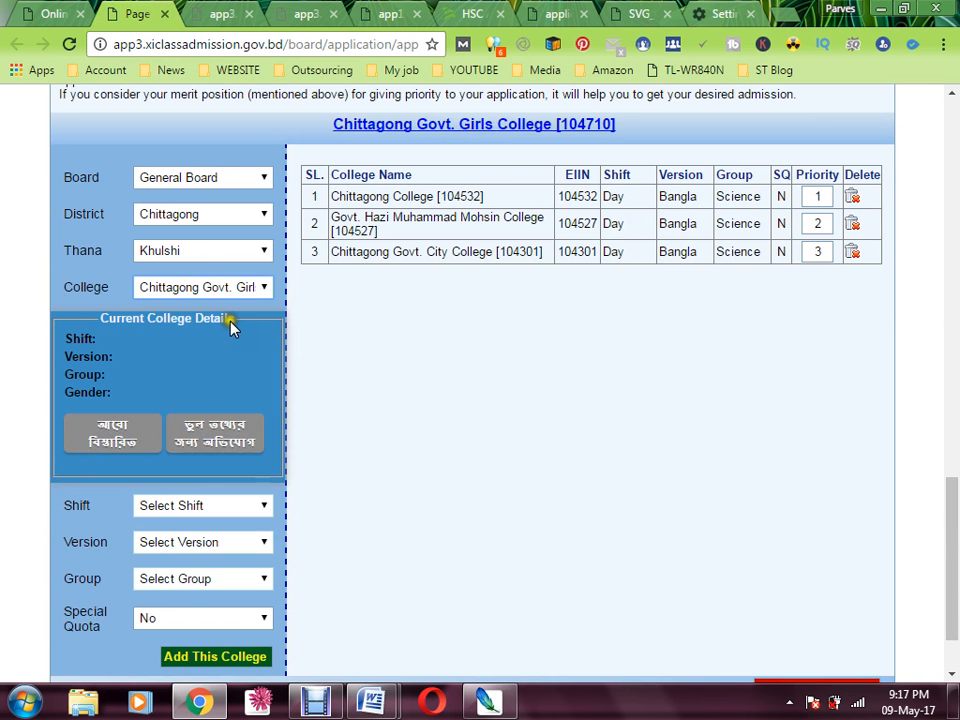
left_click(205, 542)
left_click(203, 578)
left_click(199, 580)
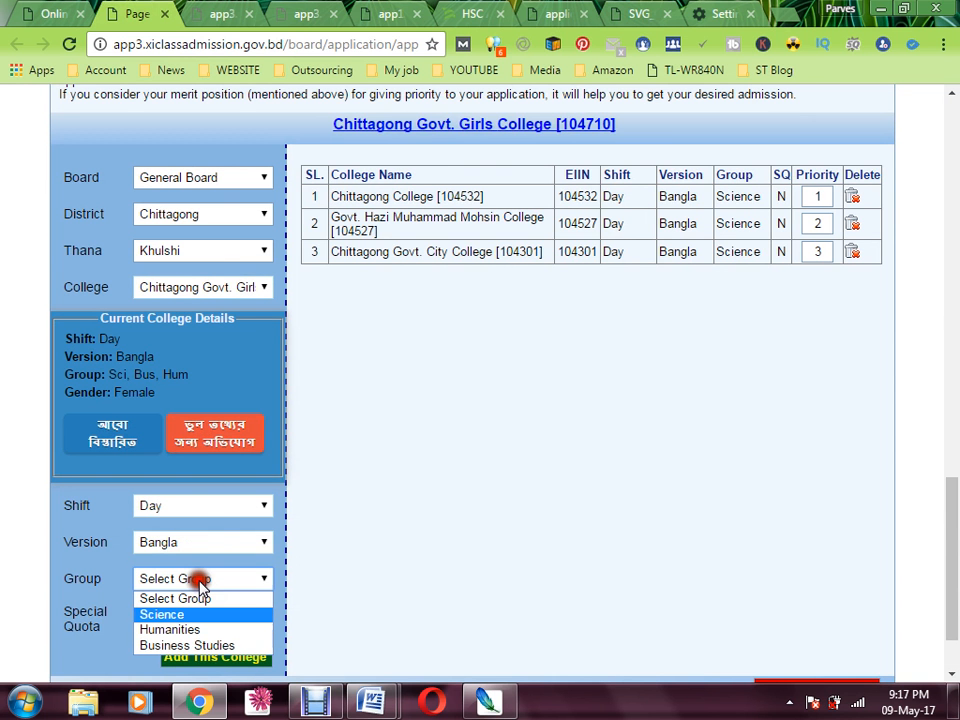
left_click(199, 615)
left_click(218, 656)
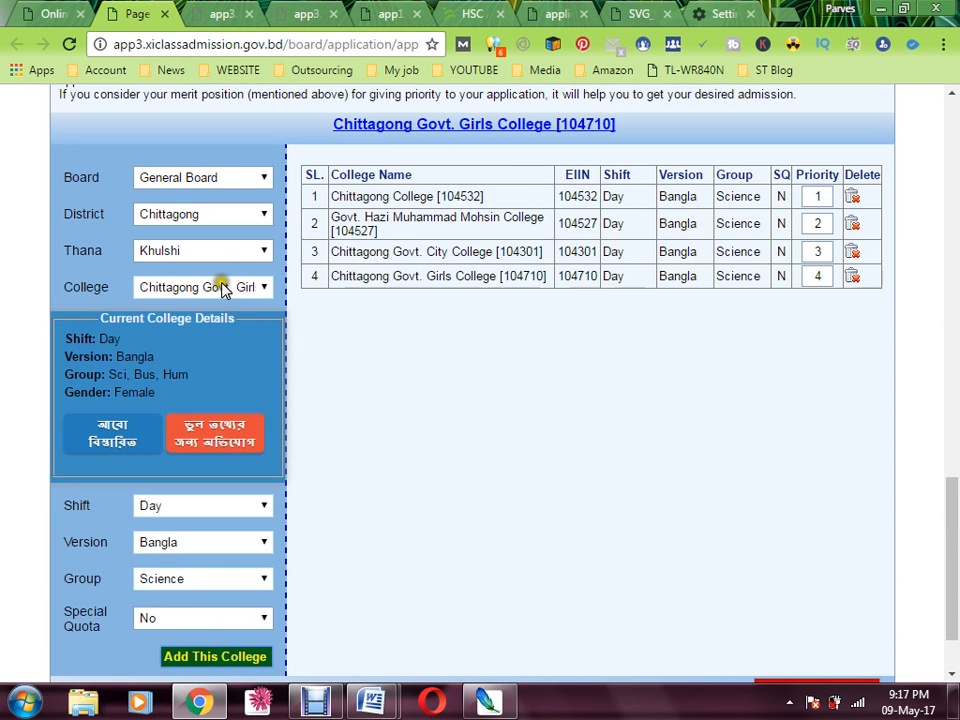
Under Chawk Bazar thana, select Kapasgola City Corporation Mohila College [132060]
left_click(224, 252)
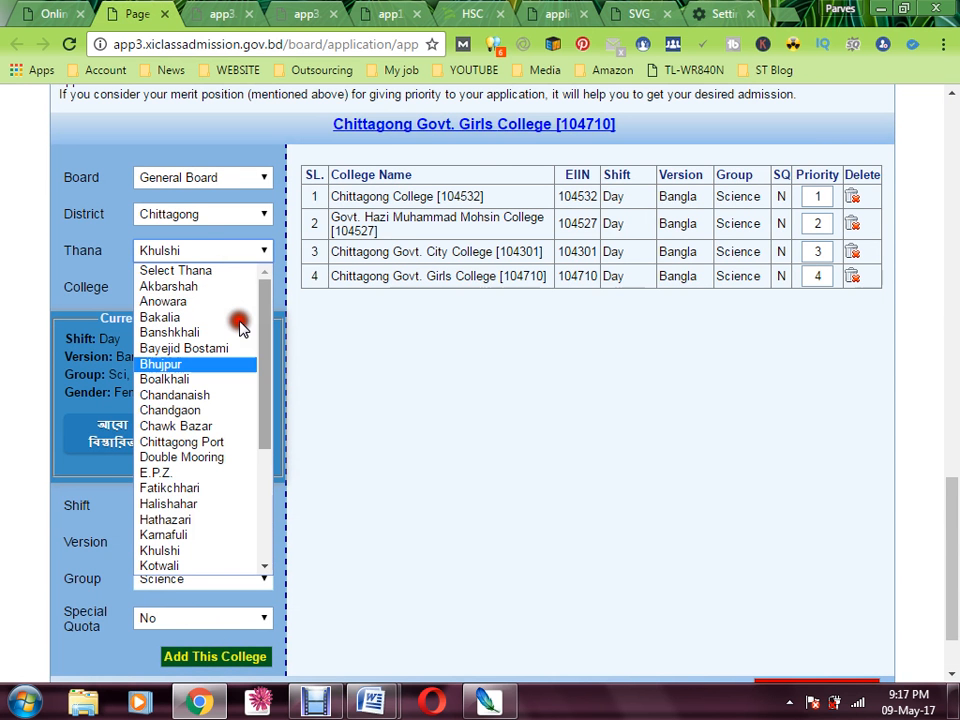
left_click(226, 426)
left_click(242, 288)
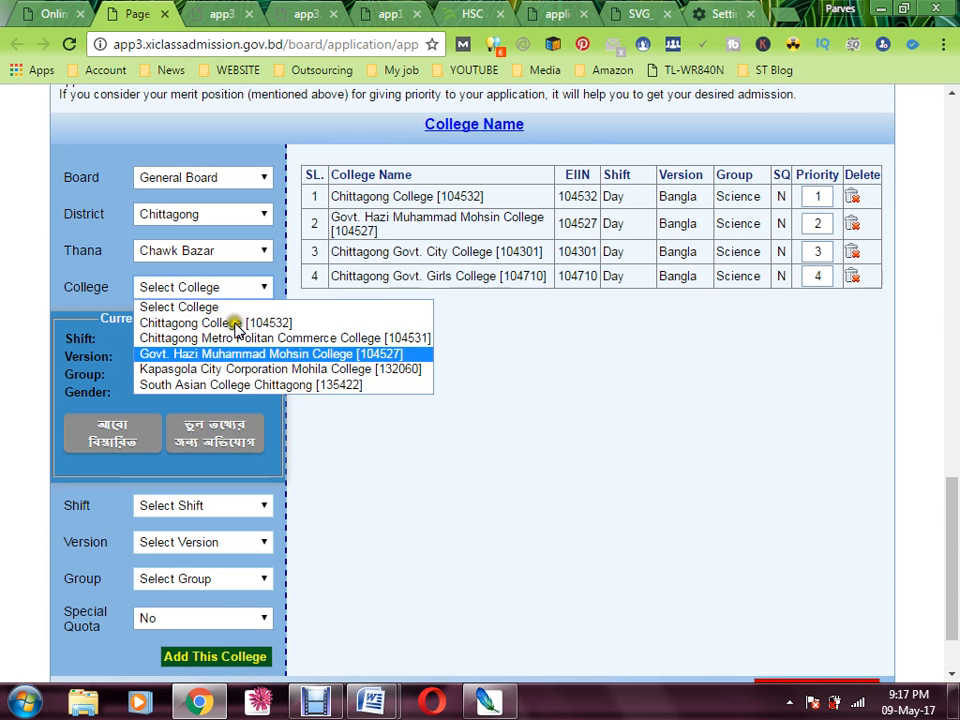
left_click(240, 378)
left_click(240, 376)
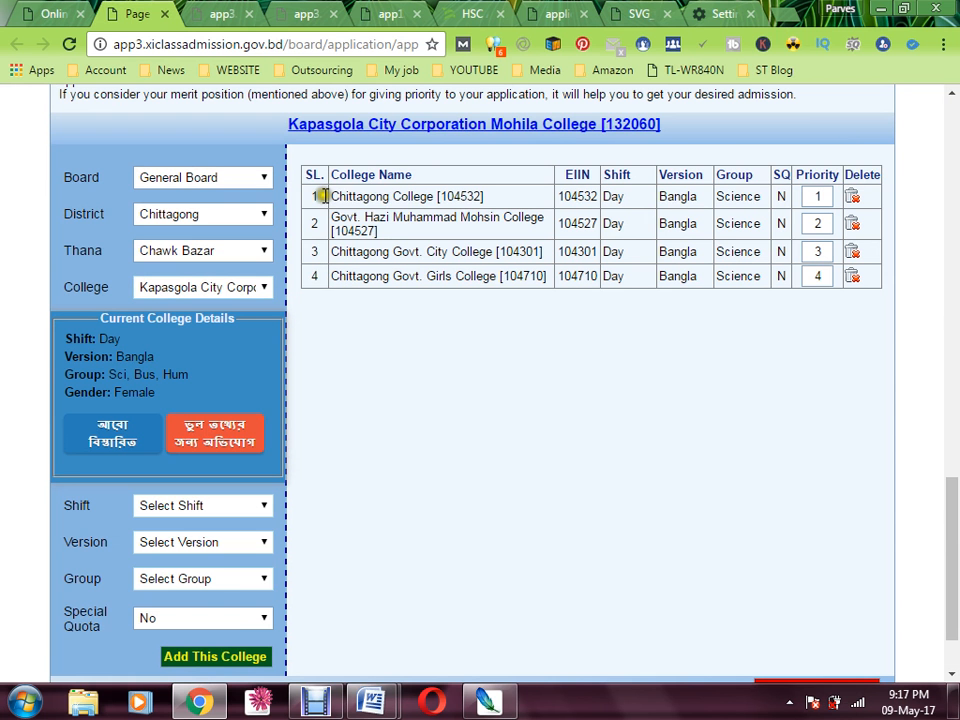
left_click_drag(339, 196, 420, 196)
left_click_drag(339, 196, 366, 214)
left_click(420, 217)
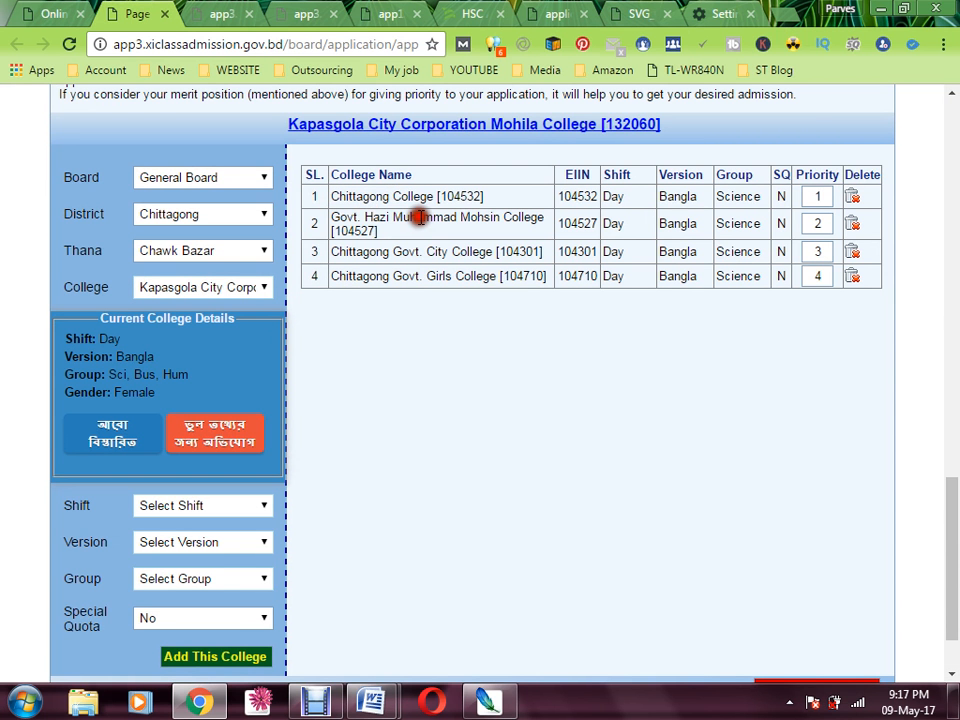
left_click(390, 266)
scroll(190, 520, "down", 1)
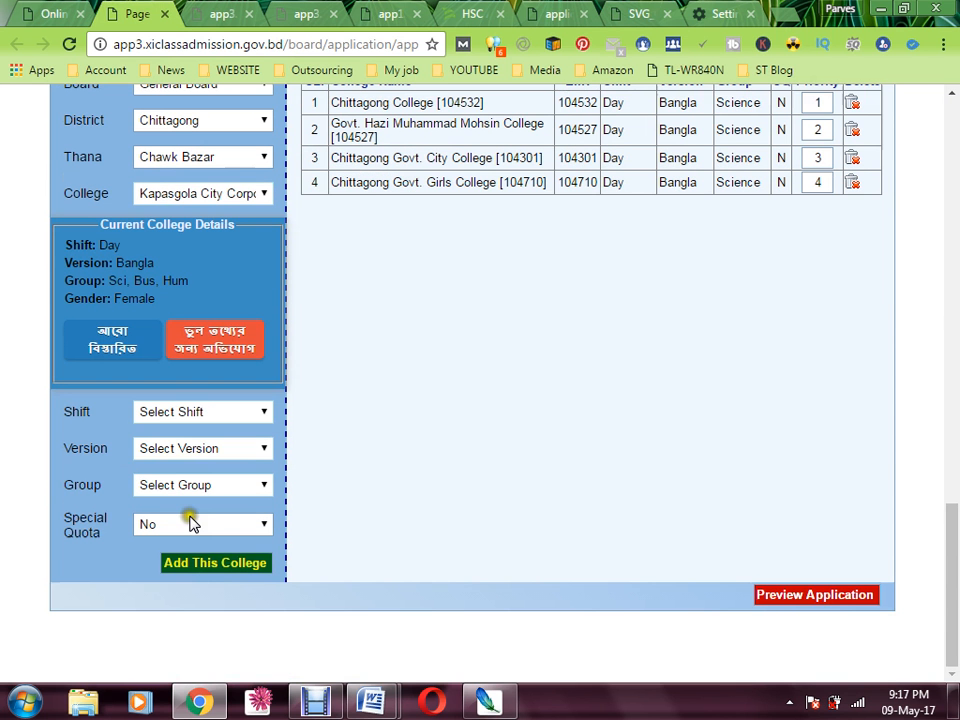
Set Day shift, Bangla version and Science group, adding it at priority 5
left_click(204, 412)
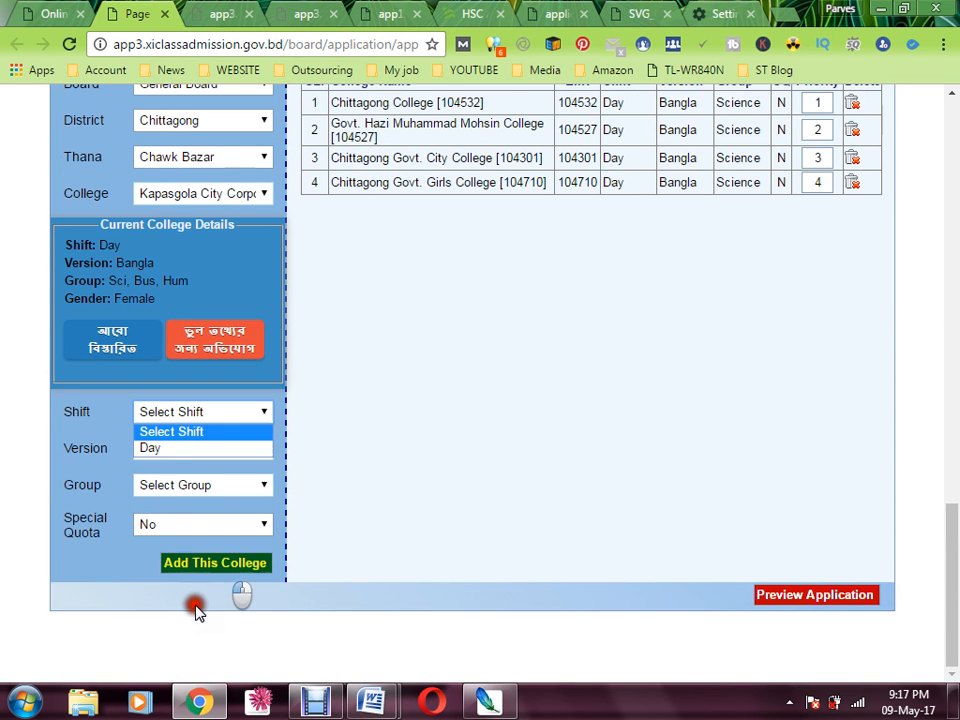
left_click(186, 447)
left_click(186, 449)
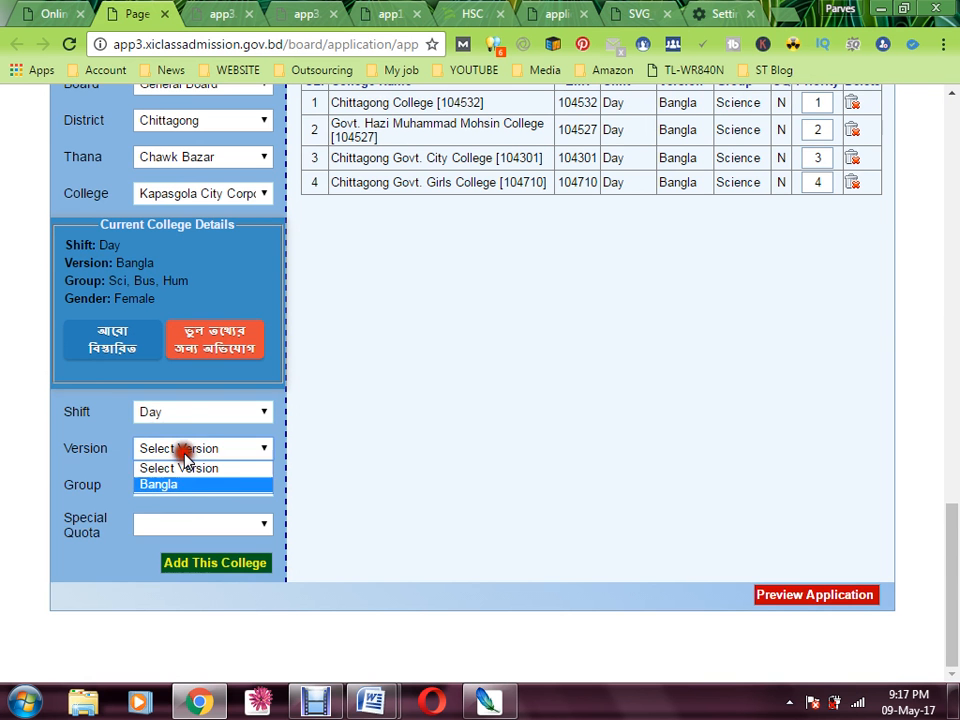
left_click(188, 484)
left_click(190, 486)
left_click(189, 521)
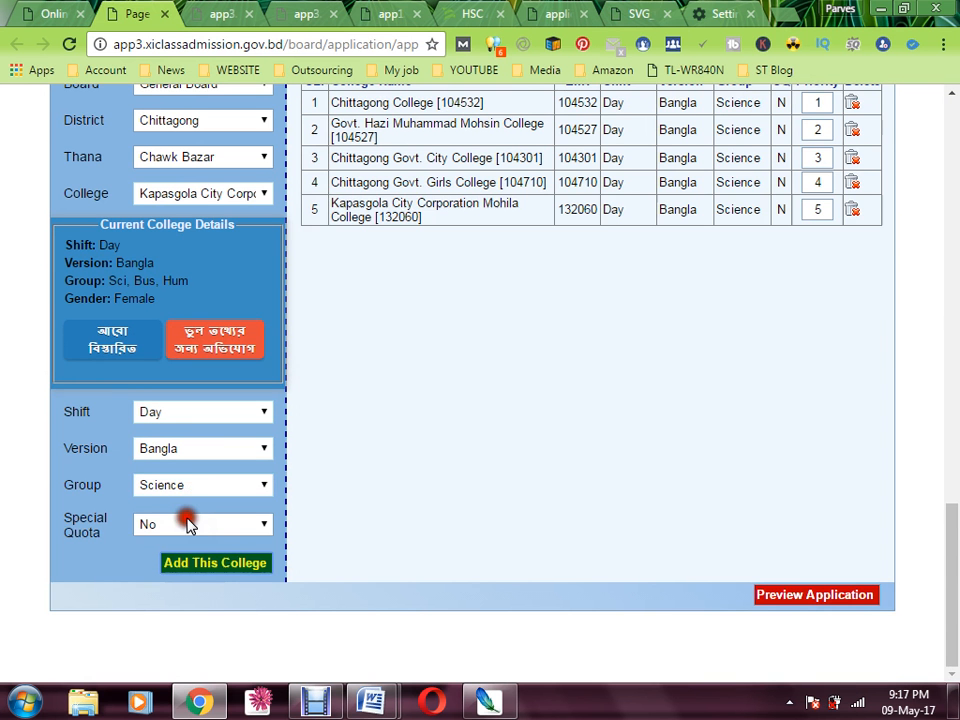
Review the Bengali priority instructions above the five-college choice list
scroll(367, 310, "up", 1)
scroll(366, 310, "up", 2)
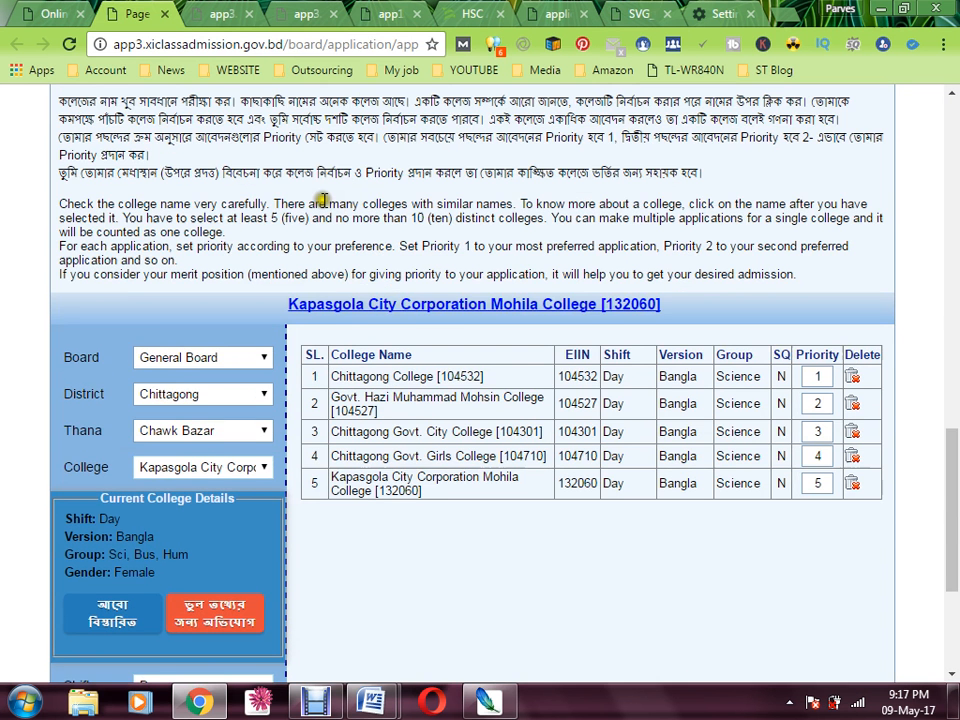
scroll(323, 201, "up", 1)
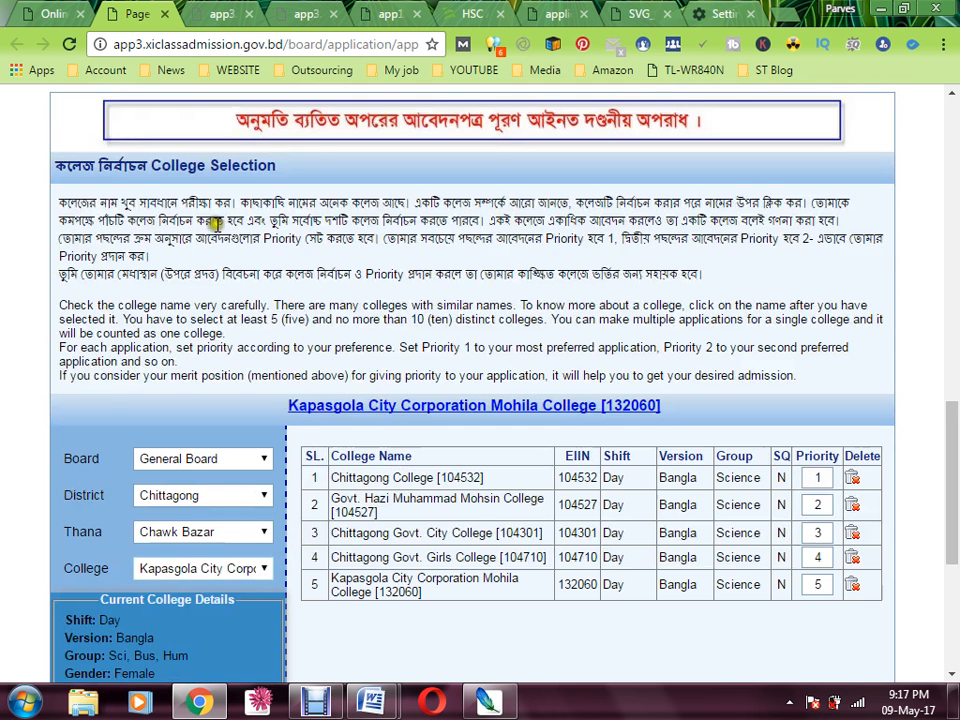
left_click_drag(150, 256, 735, 277)
scroll(545, 568, "down", 3)
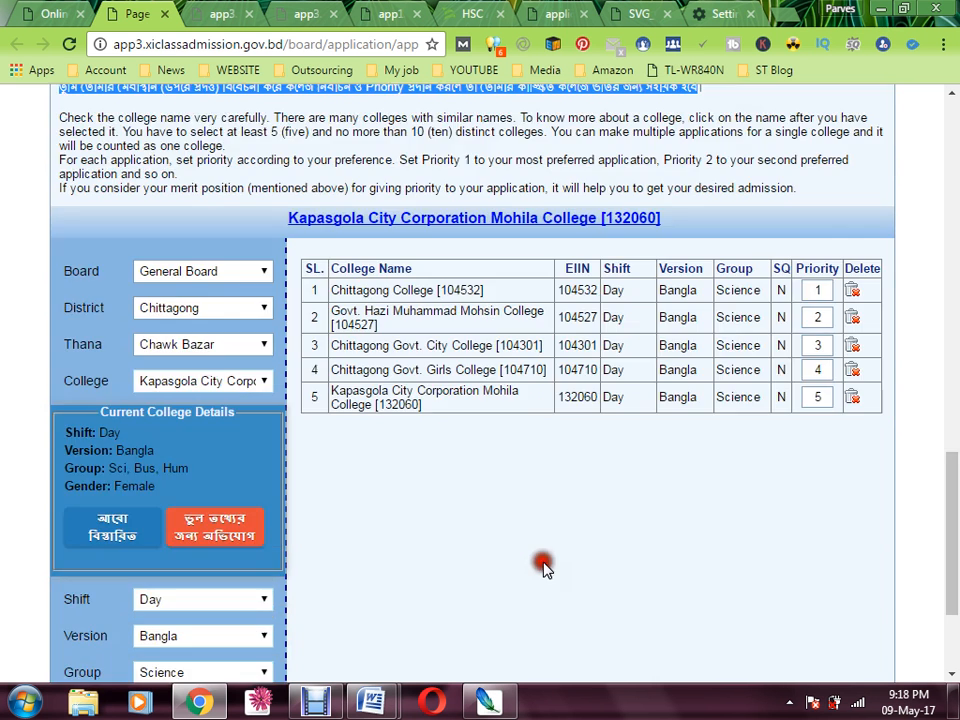
scroll(553, 452, "down", 3)
left_click(463, 271)
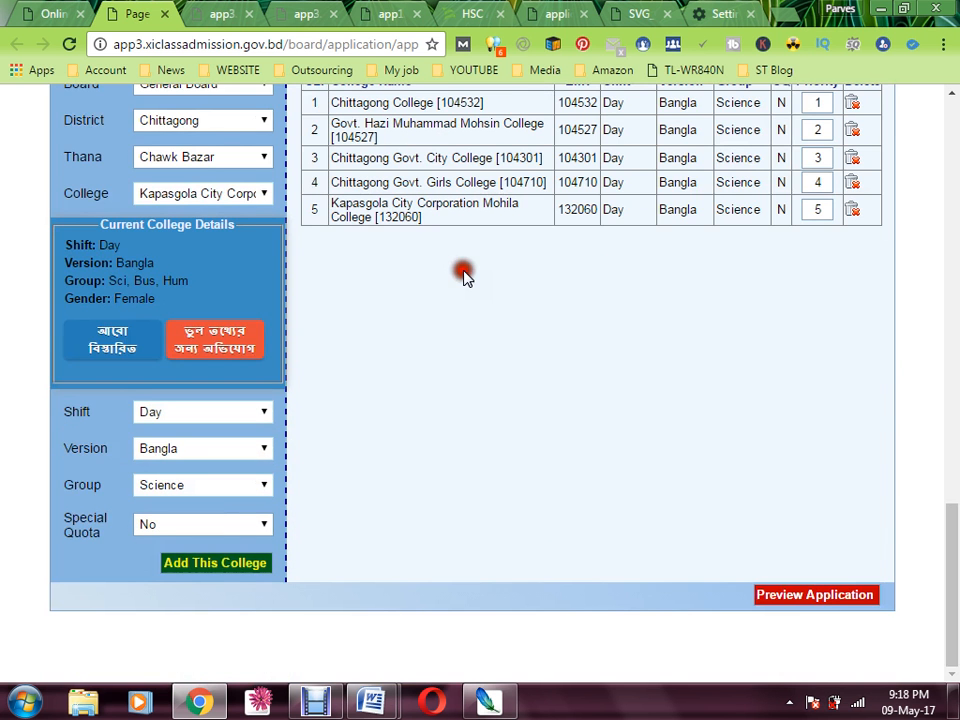
Preview the application, read the submission warning, and submit the five-college application
left_click(800, 598)
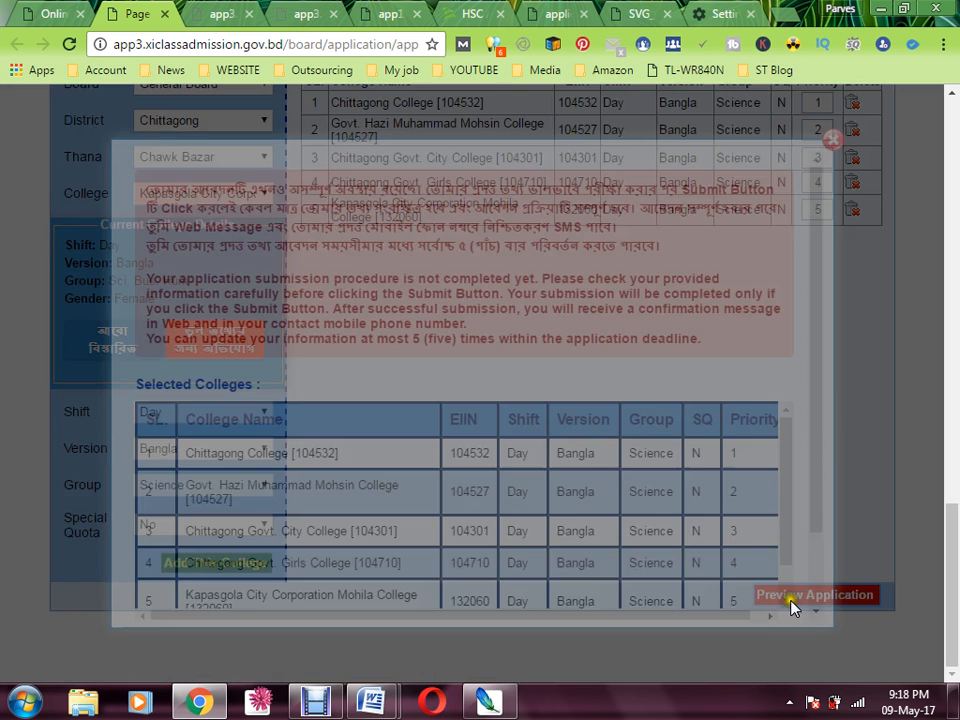
left_click(797, 597)
left_click_drag(357, 208, 610, 308)
left_click(668, 281)
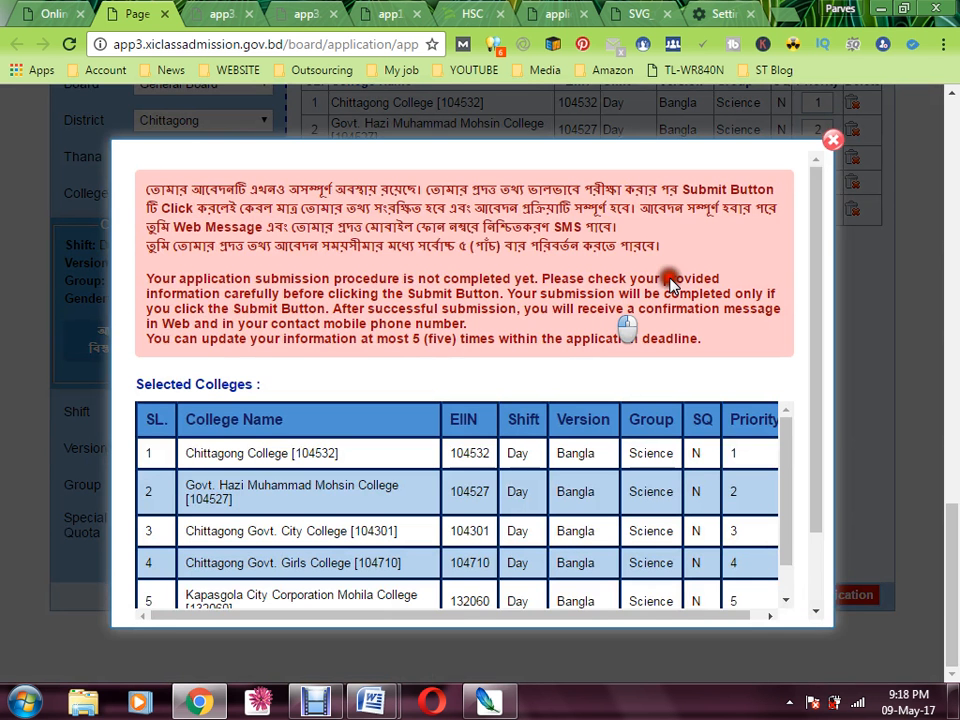
scroll(600, 365, "down", 2)
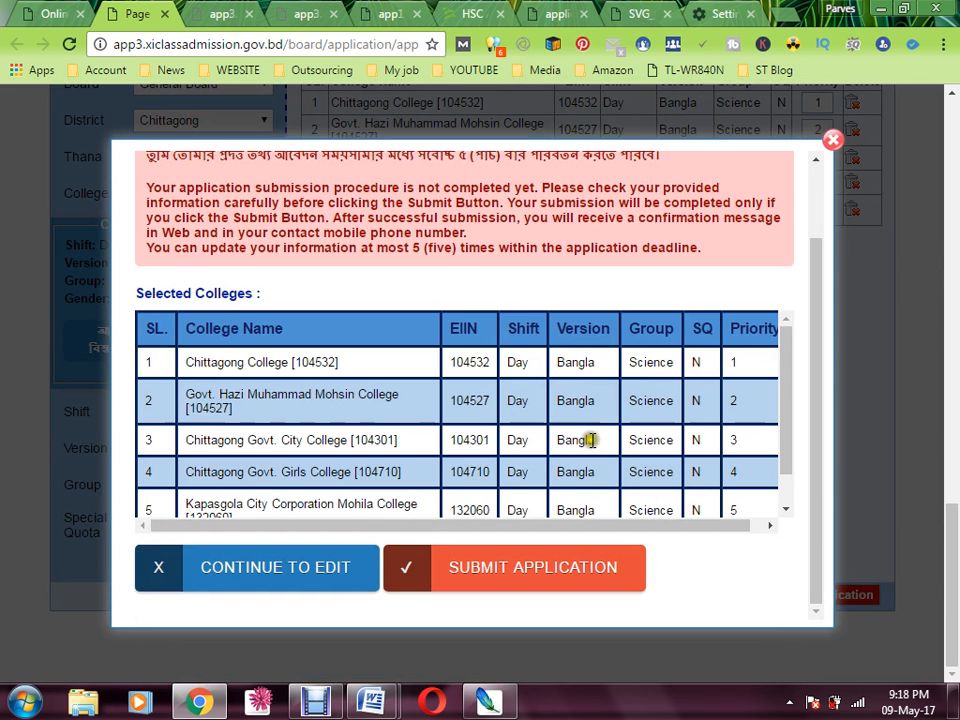
left_click(551, 596)
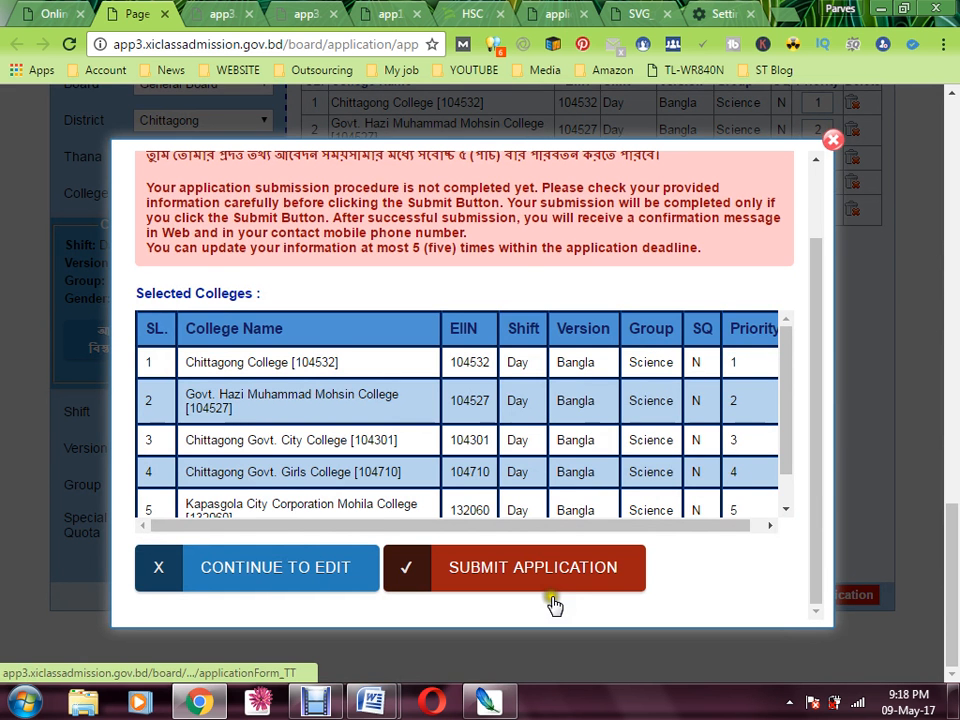
left_click(493, 569)
left_click(487, 579)
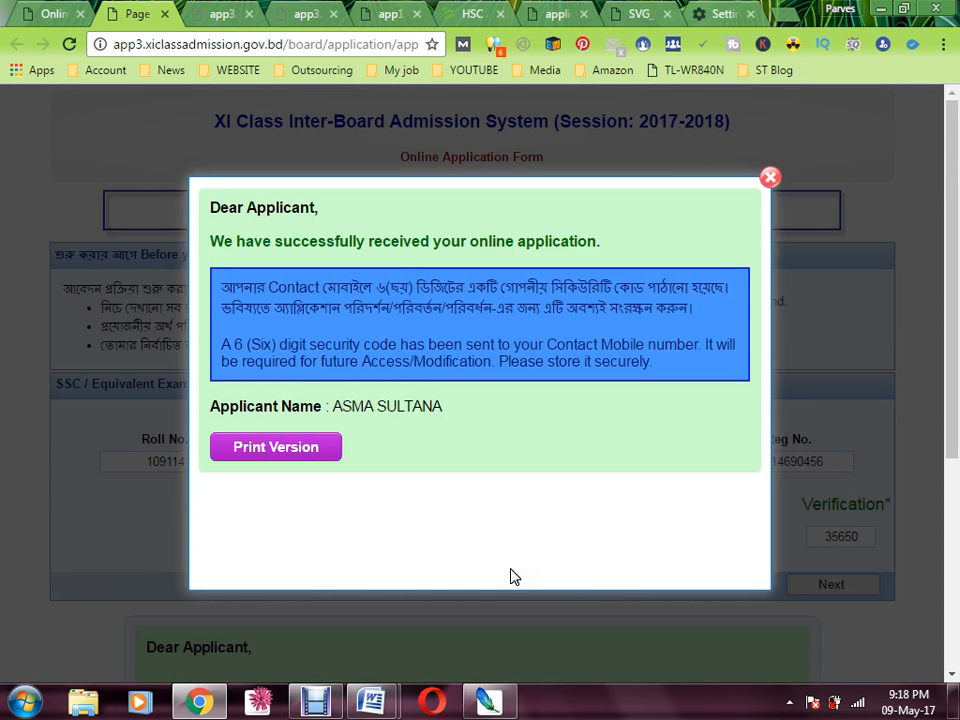
Read the success and security-code notices, then open the Print Version popup
left_click(296, 451)
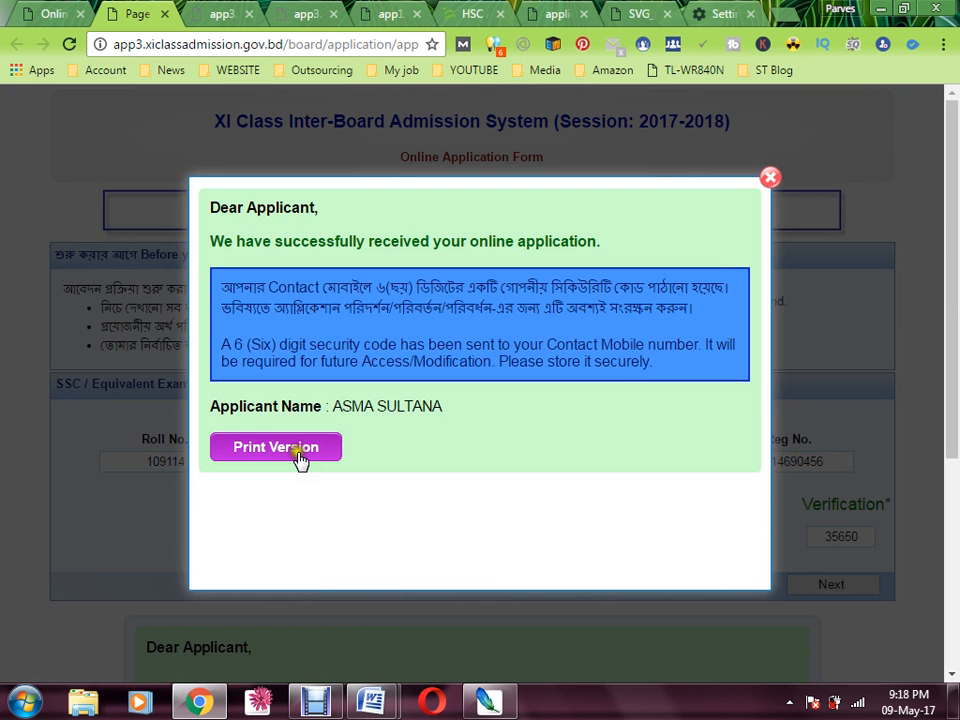
left_click(221, 434)
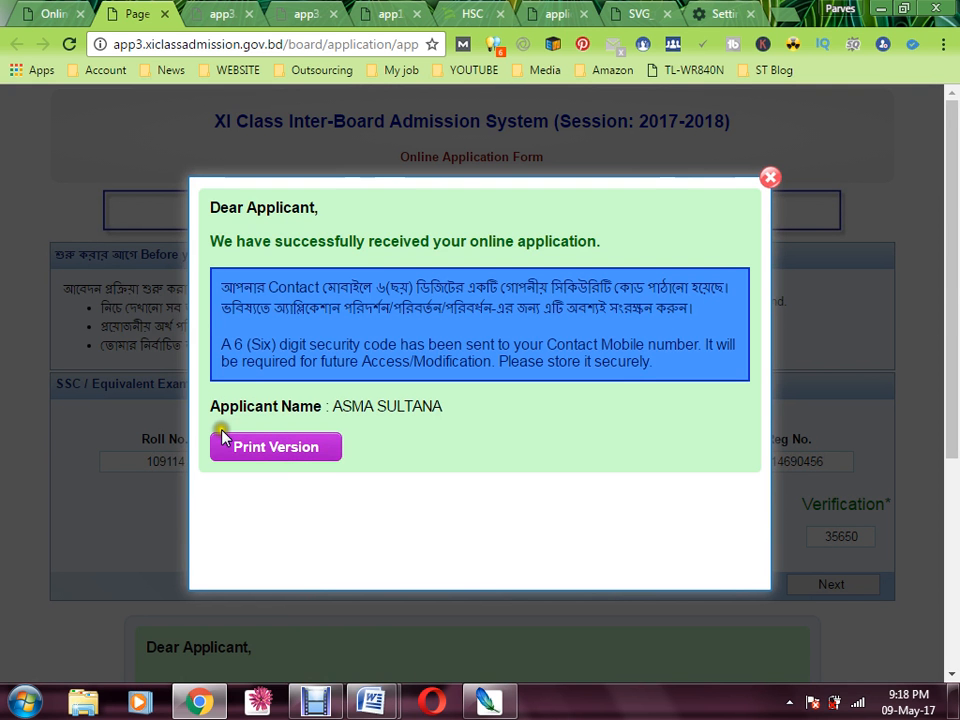
left_click_drag(352, 308, 403, 289)
left_click(419, 288)
left_click_drag(507, 241, 244, 241)
left_click(507, 242)
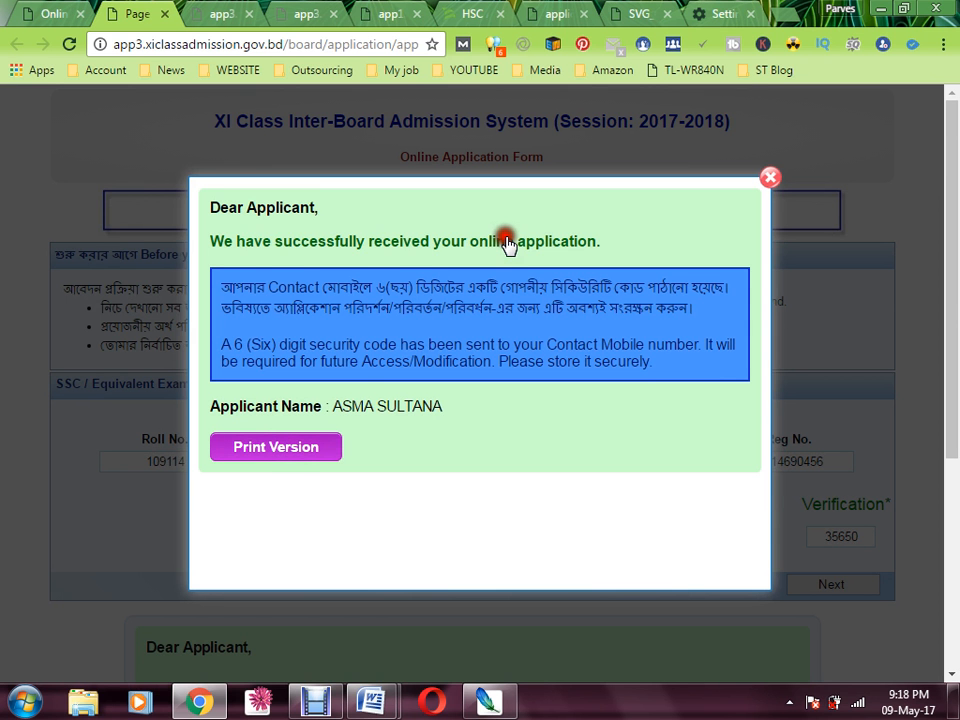
left_click(294, 453)
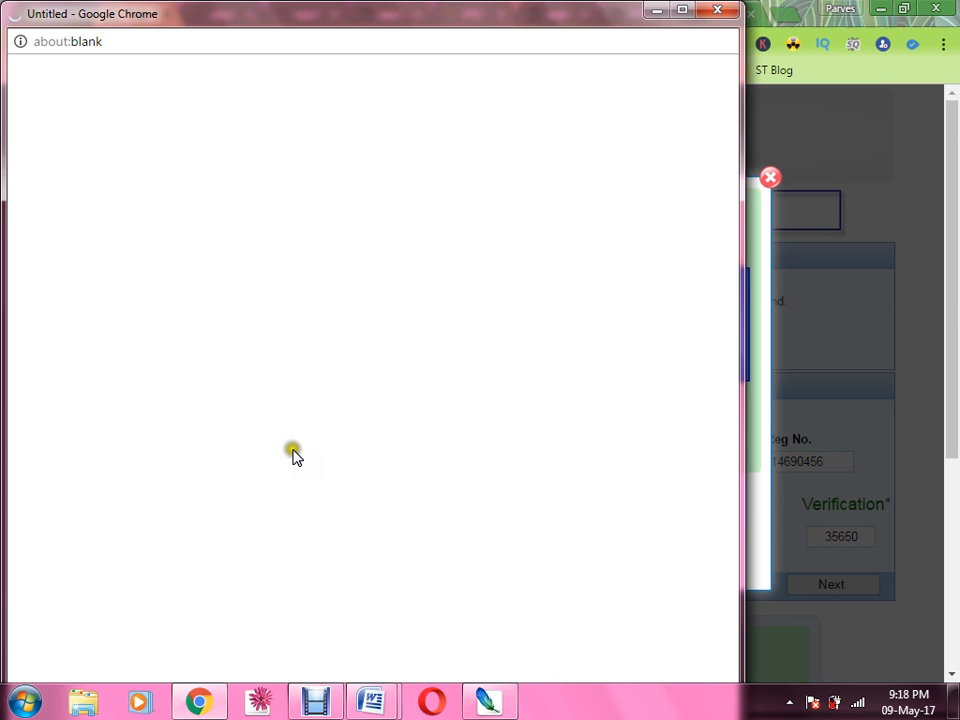
Bring up the Applicant's Information Summary showing the five college priorities
left_click(304, 627)
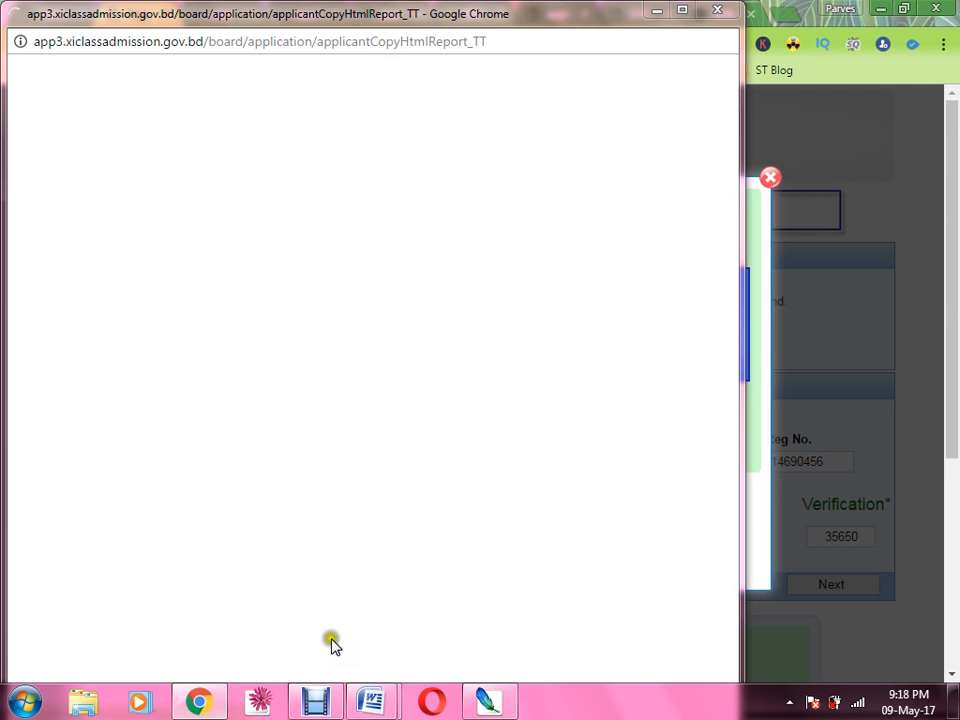
left_click(317, 703)
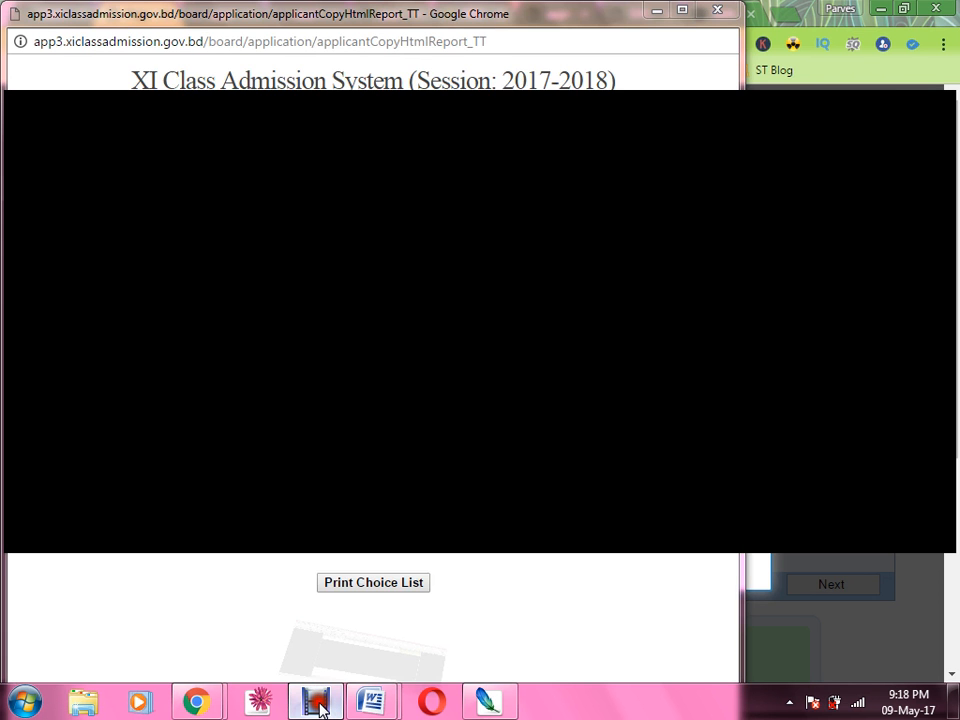
left_click(302, 640)
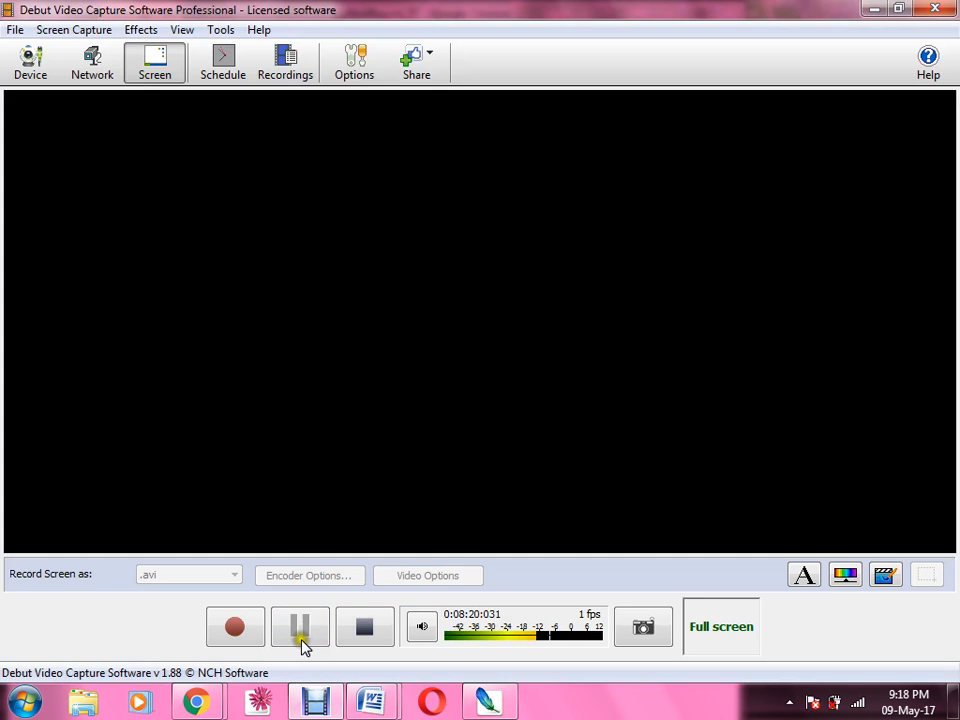
left_click(316, 702)
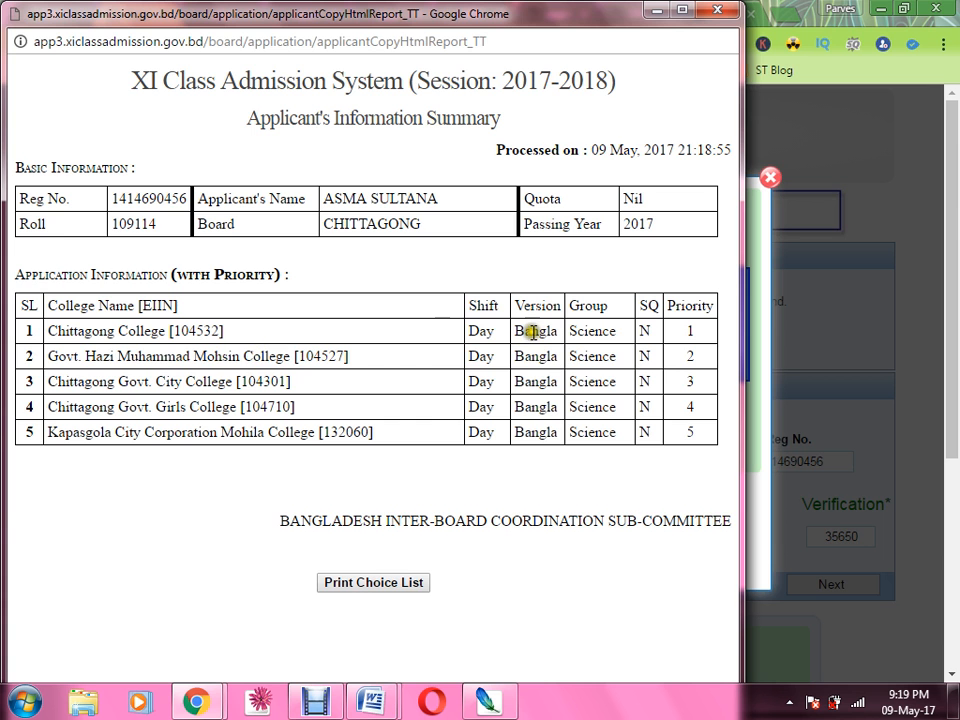
left_click(318, 704)
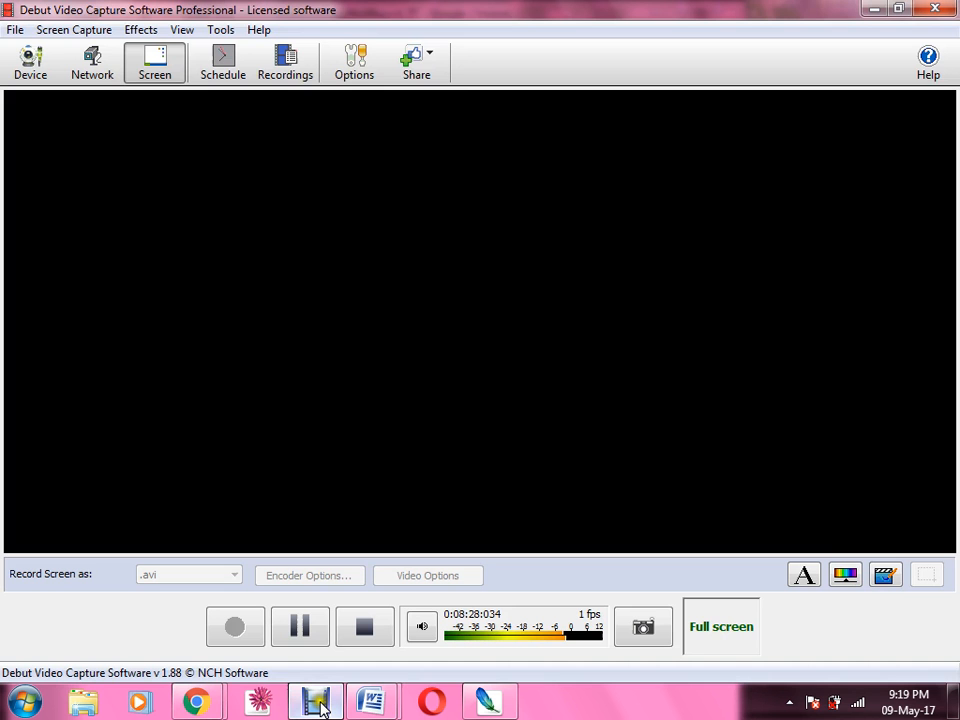